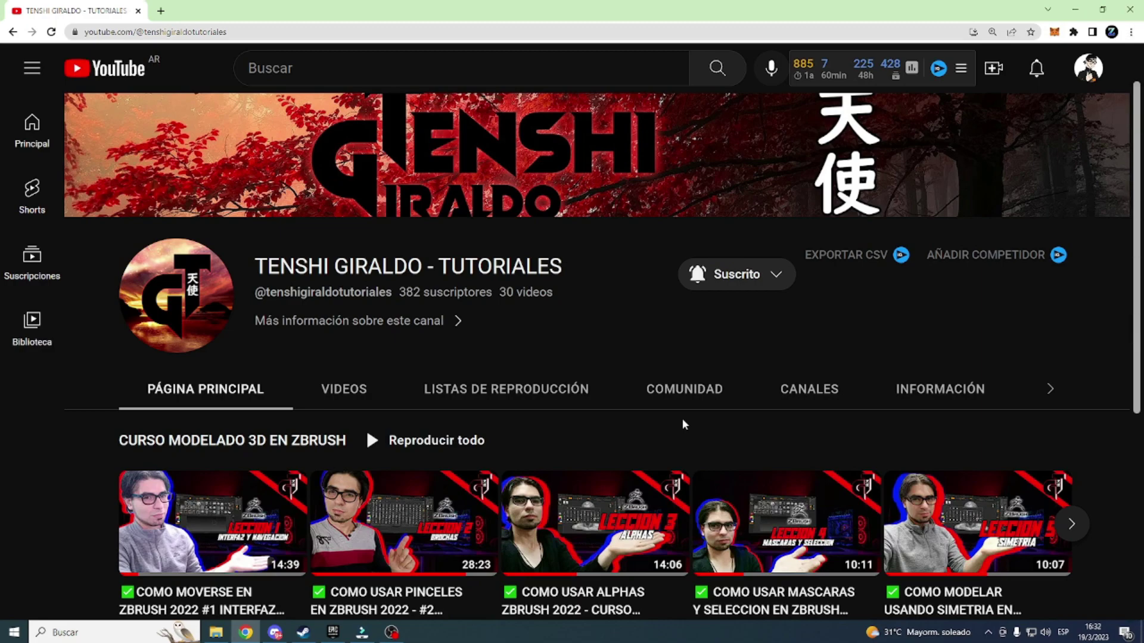
Scroll the tutorial channel page and open its Videos grid of uploaded lessons.
scroll(684, 424, down, 2)
mouse_move(906, 420)
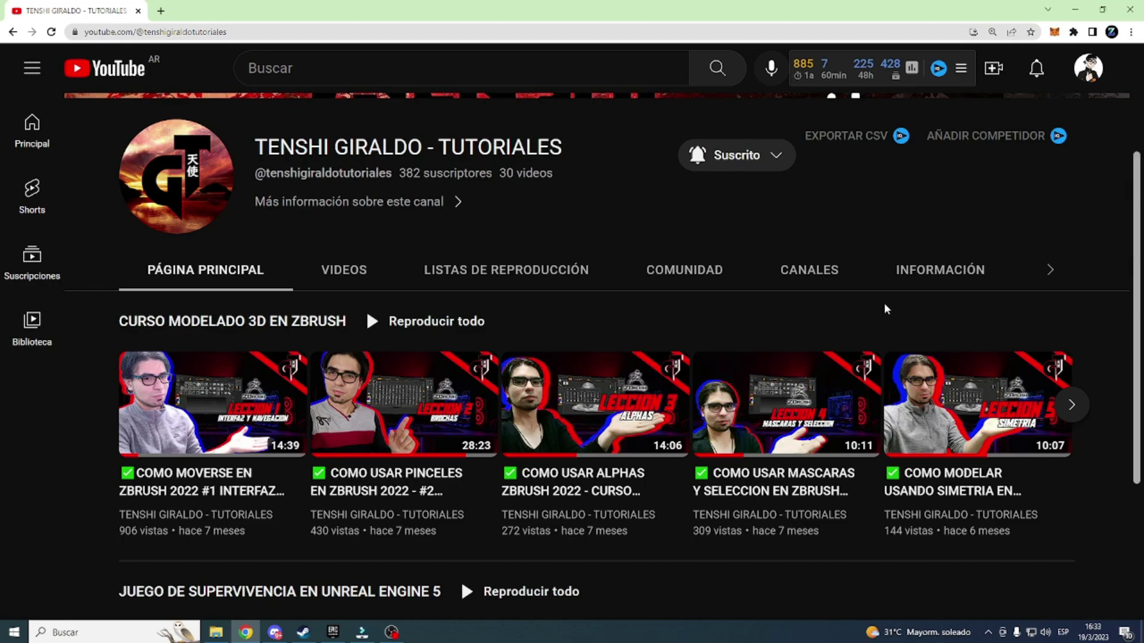
scroll(885, 309, up, 2)
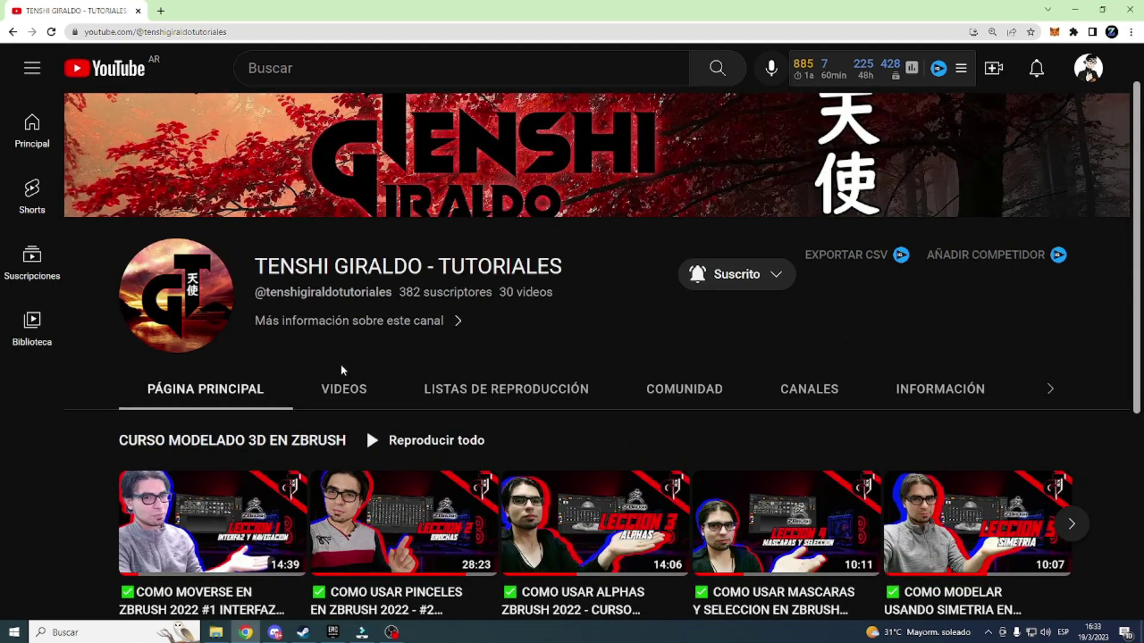
scroll(342, 368, down, 2)
click(327, 271)
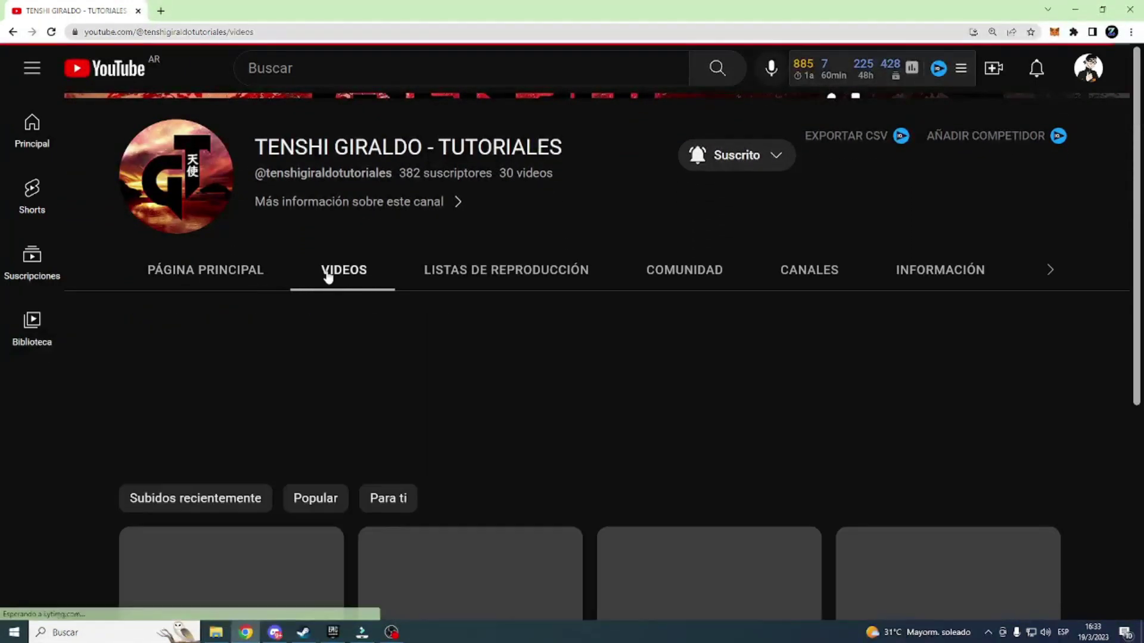
scroll(626, 544, down, 5)
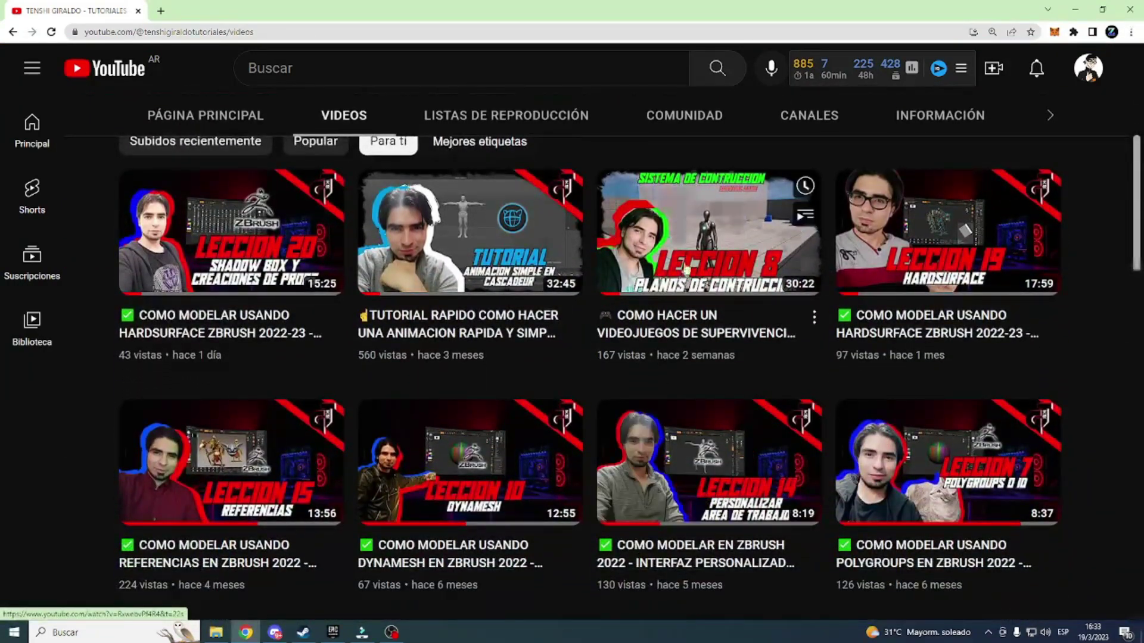
Visit the #busco-equipo channel, then switch to #assets-recursos.
mouse_move(677, 232)
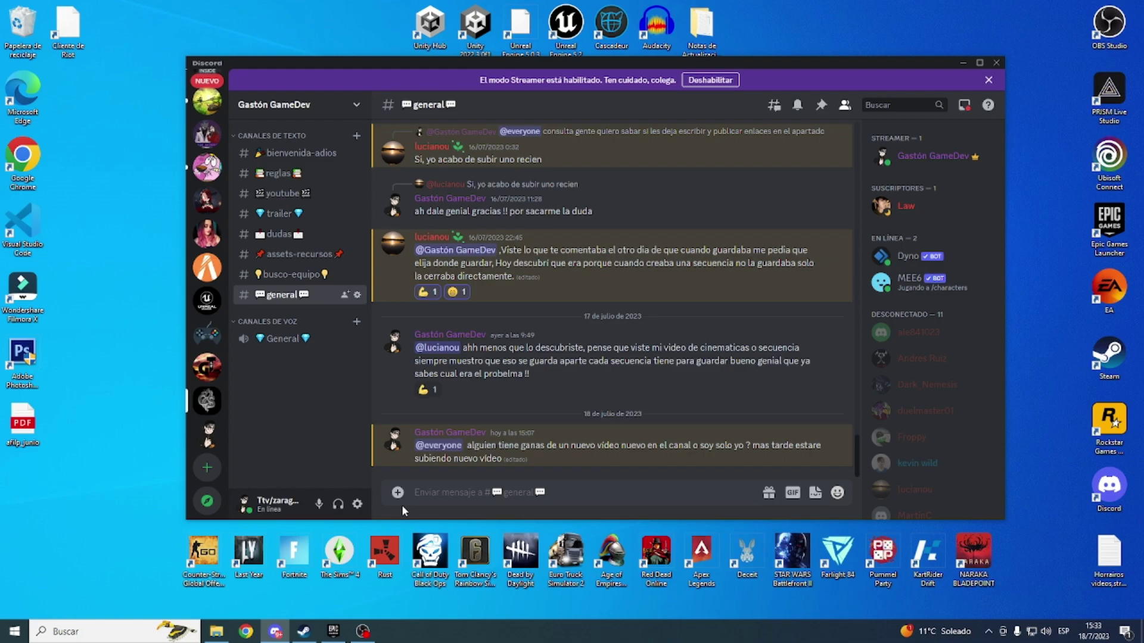
click(304, 276)
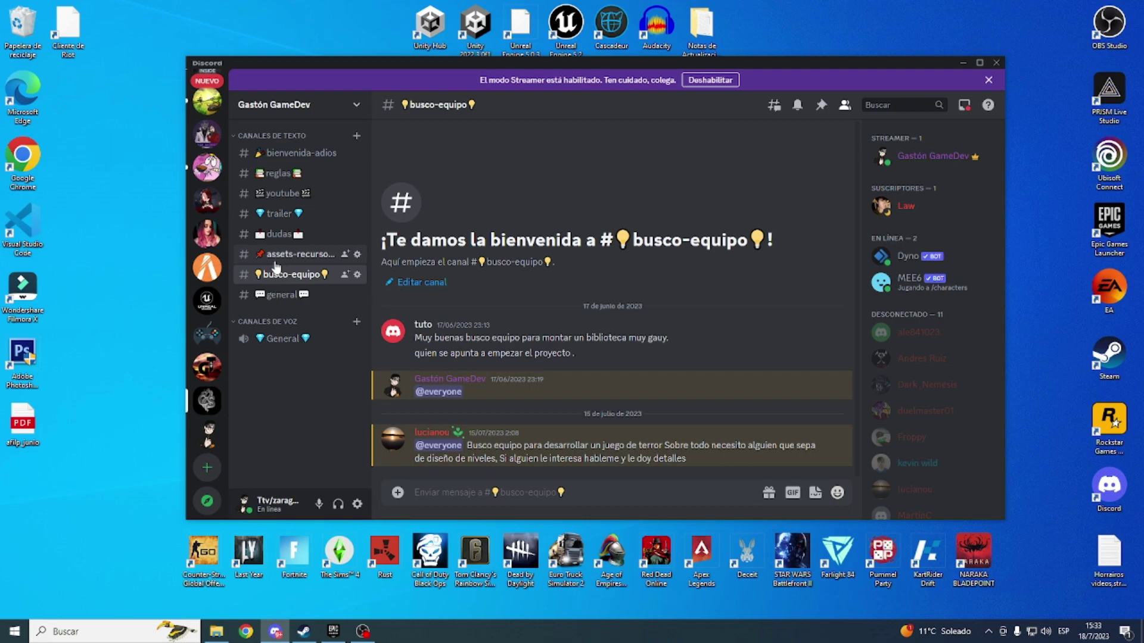
click(306, 262)
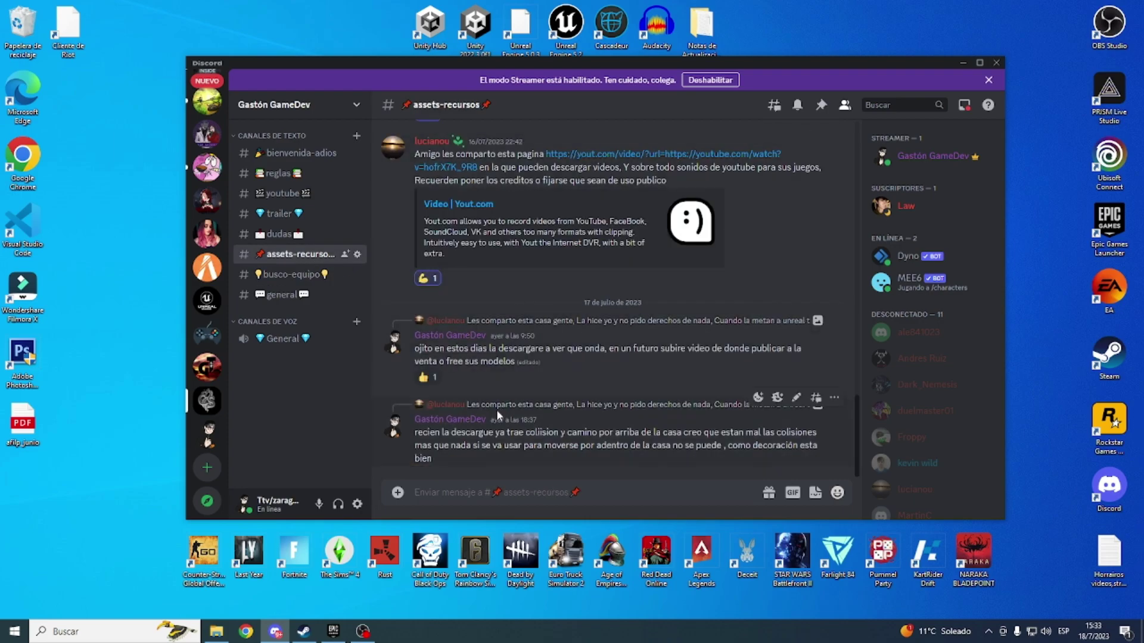
Scroll through the older #assets-recursos posts with shared models like House.fbx.
scroll(495, 411, up, 5)
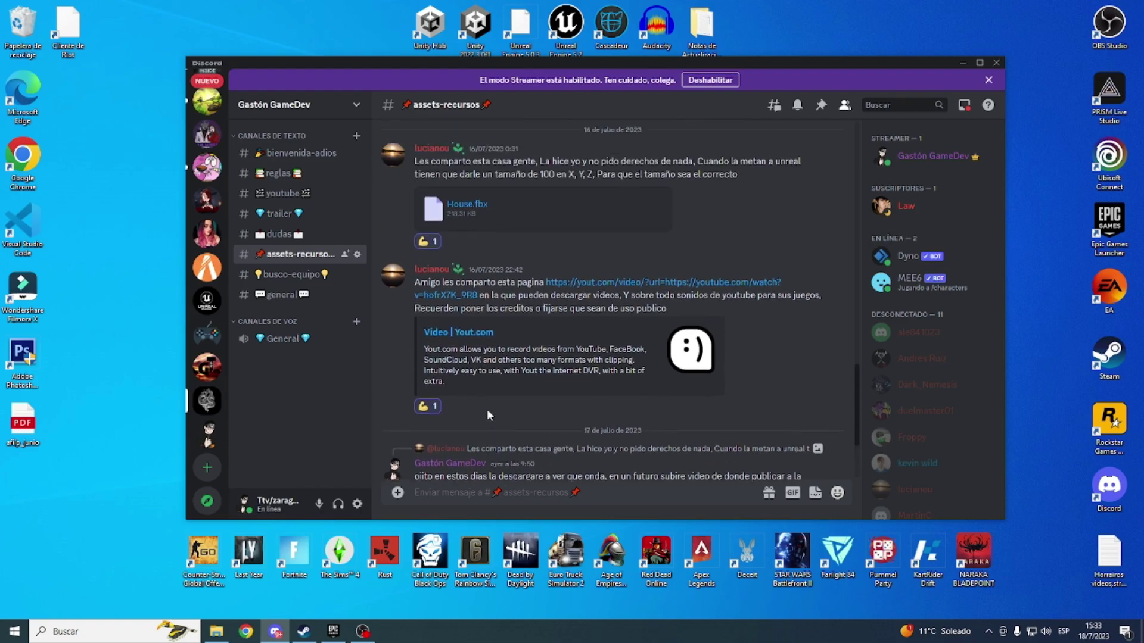
scroll(489, 411, up, 3)
scroll(488, 410, up, 3)
scroll(487, 409, up, 3)
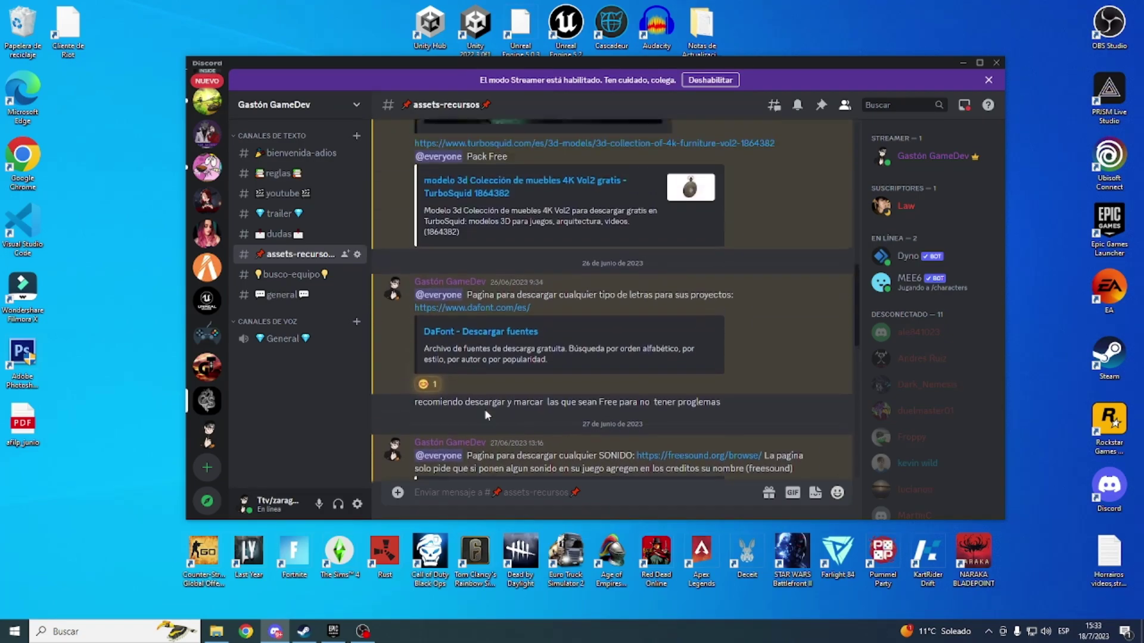
scroll(484, 409, up, 3)
scroll(485, 415, up, 3)
scroll(484, 409, up, 3)
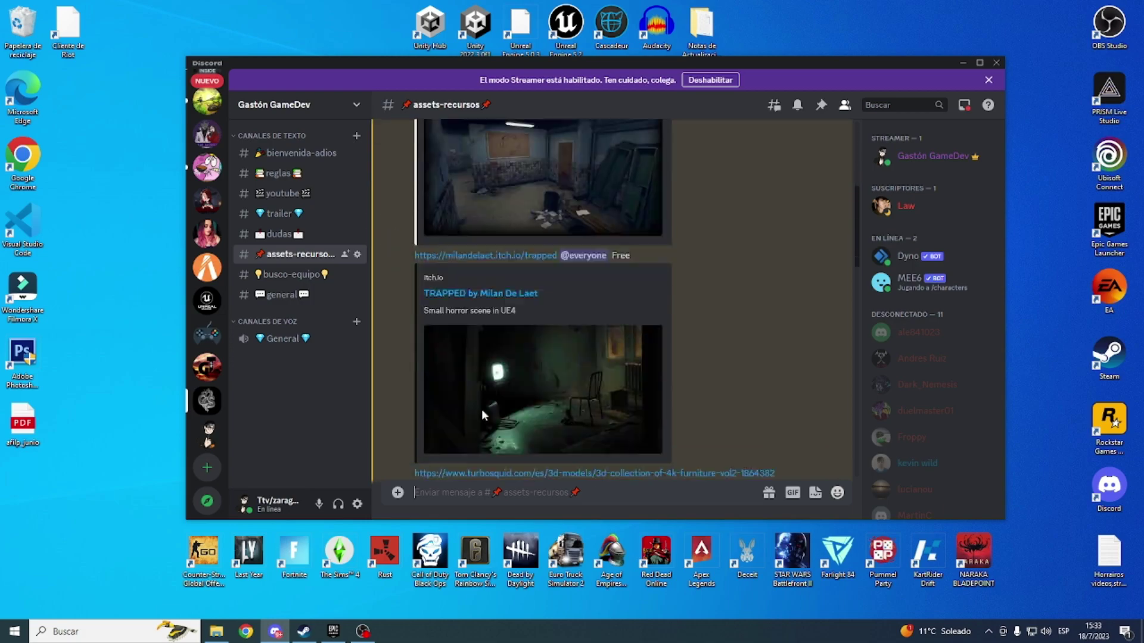
scroll(481, 408, down, 2)
scroll(481, 415, down, 4)
scroll(481, 413, down, 2)
scroll(480, 413, down, 3)
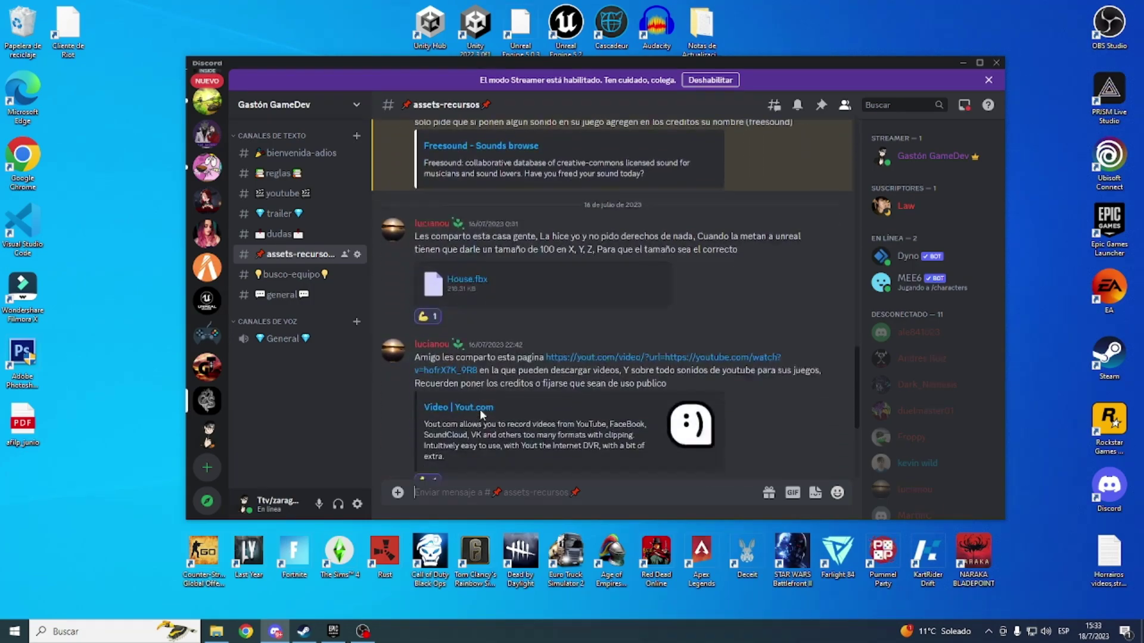
scroll(480, 412, down, 3)
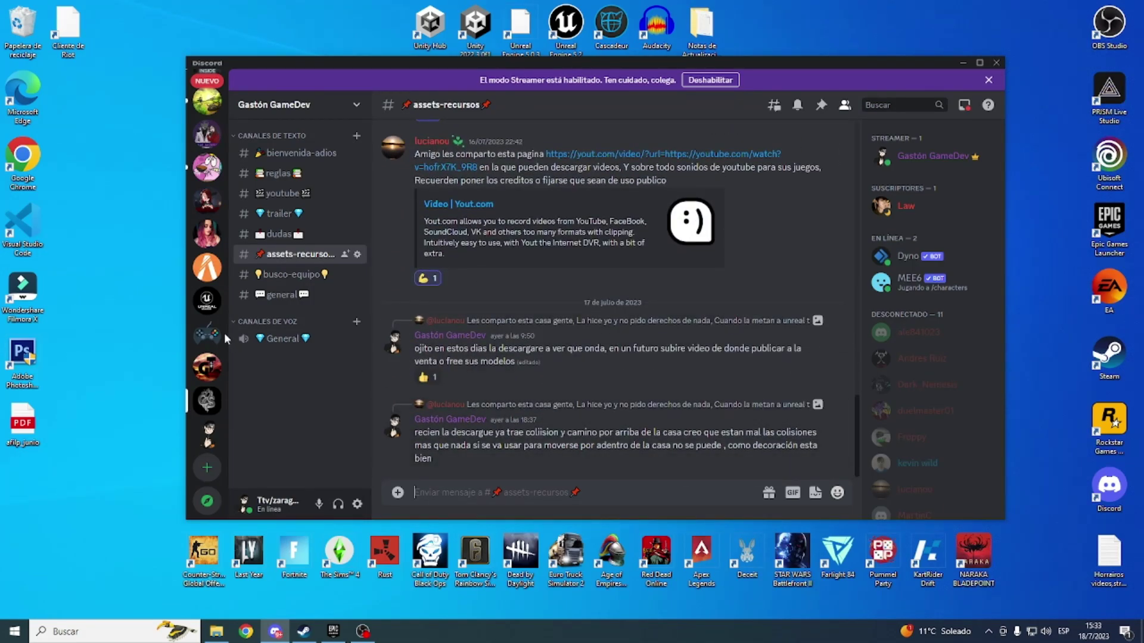
Switch to the #dudas channel and scroll up through its earlier questions.
click(260, 239)
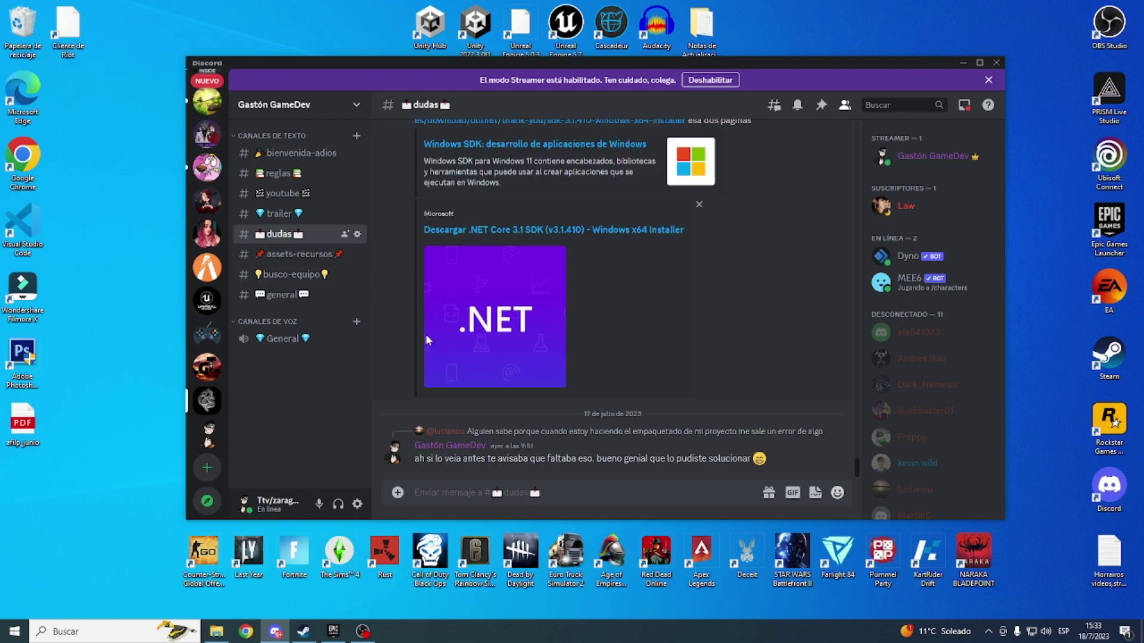
scroll(490, 436, up, 5)
scroll(489, 433, up, 5)
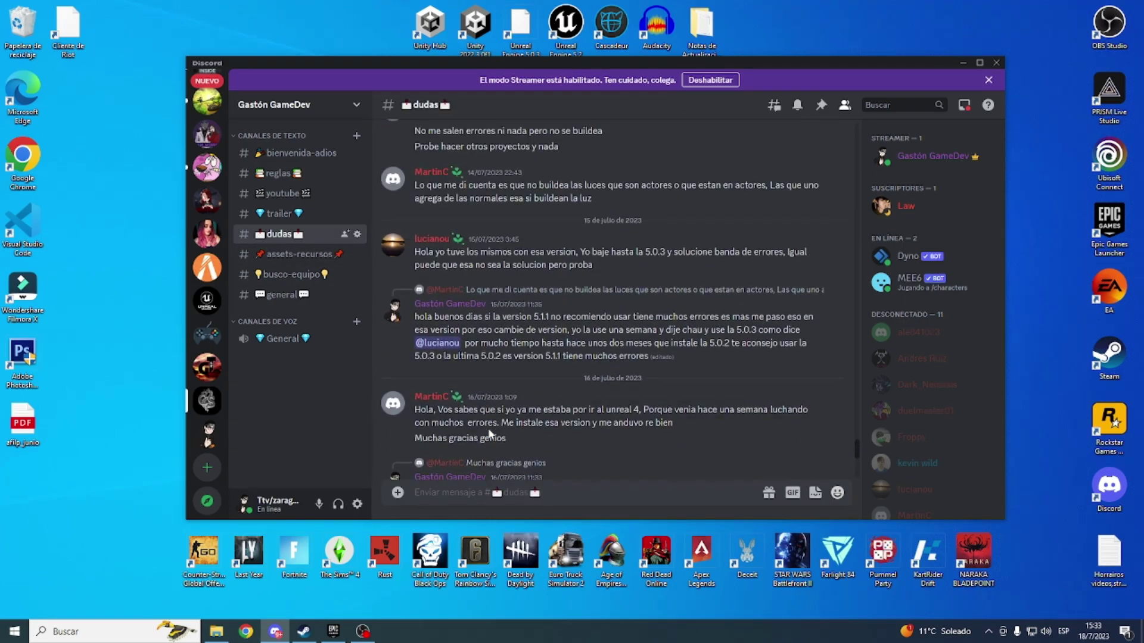
scroll(490, 434, up, 2)
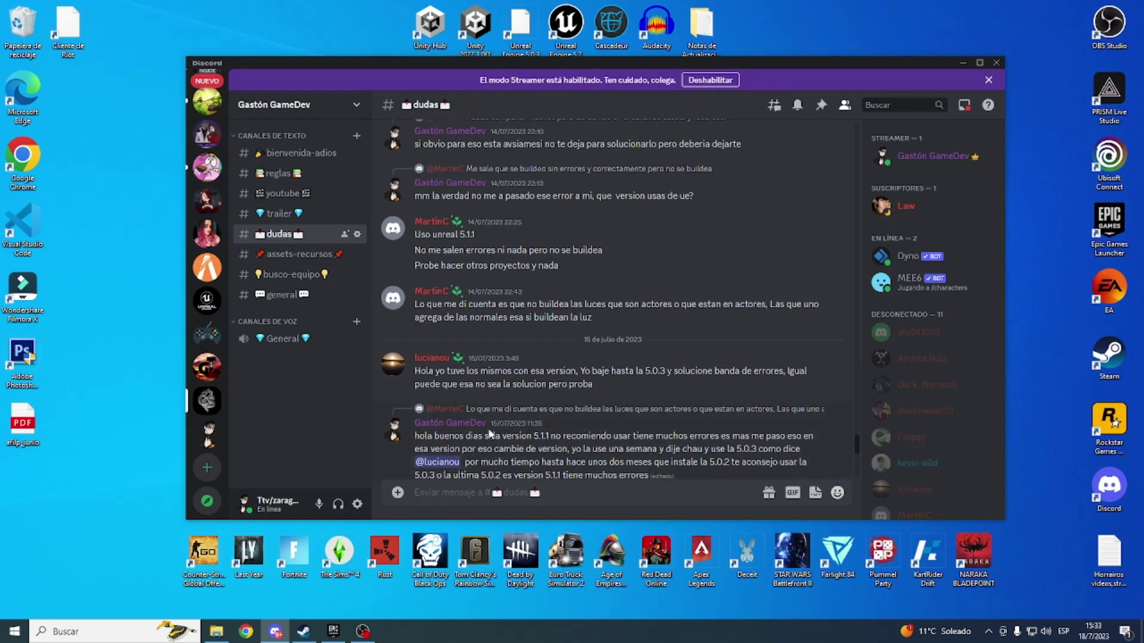
scroll(490, 434, up, 2)
scroll(489, 434, up, 2)
scroll(490, 434, up, 2)
scroll(490, 434, up, 2)
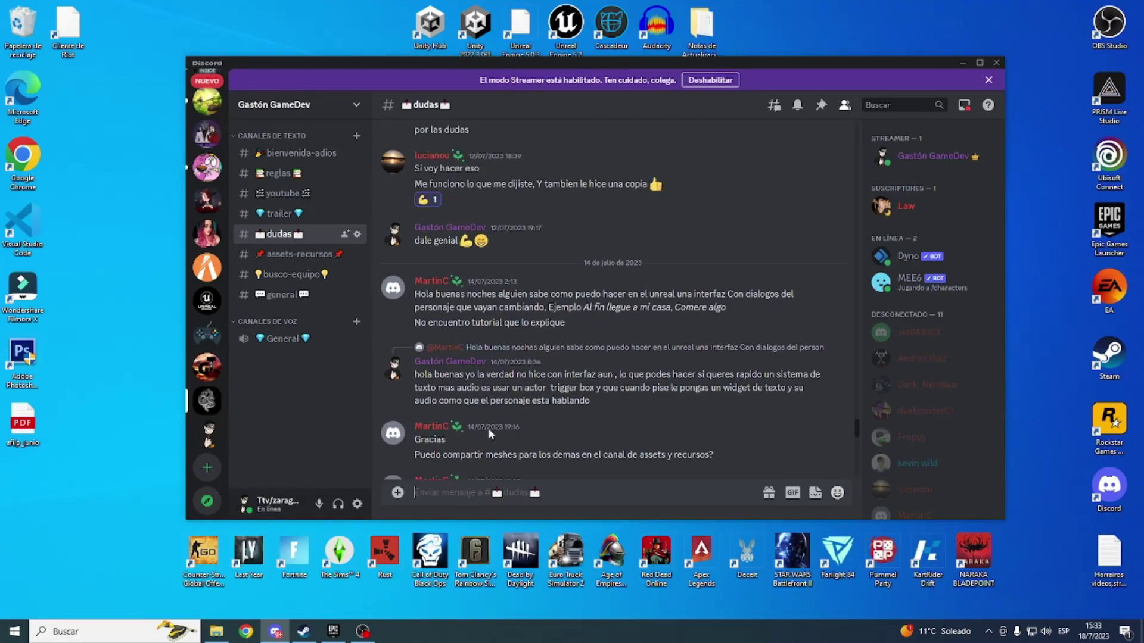
scroll(488, 428, up, 2)
scroll(488, 427, down, 6)
scroll(480, 405, down, 2)
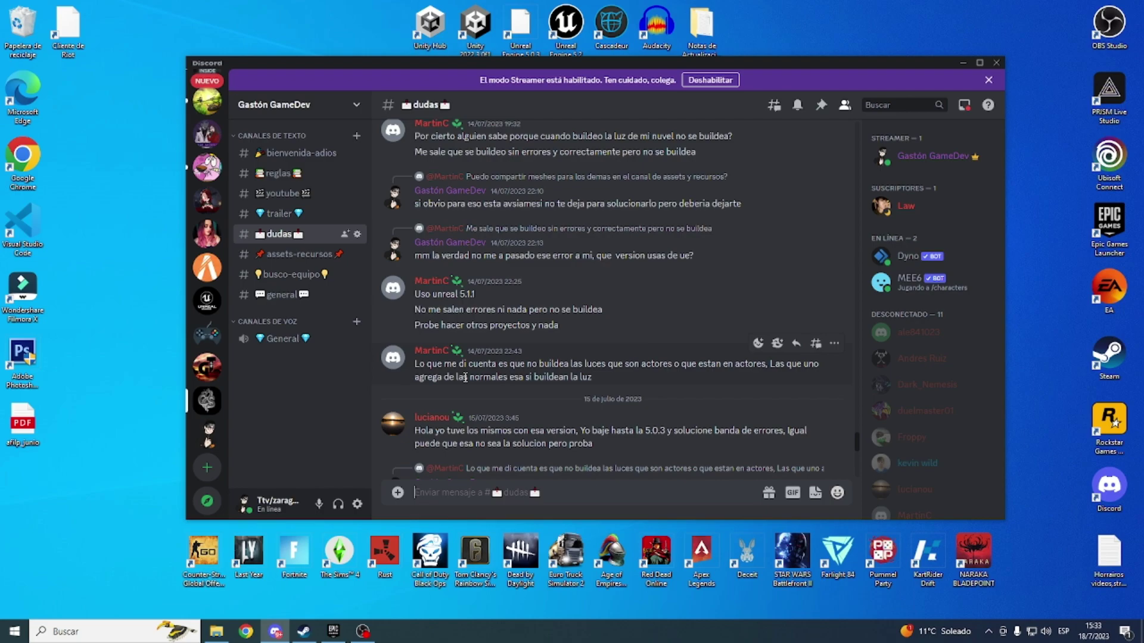
Scroll back down #dudas, then go via #trailer to #youtube's UE5 tutorial announcement.
scroll(465, 379, down, 2)
scroll(465, 378, down, 1)
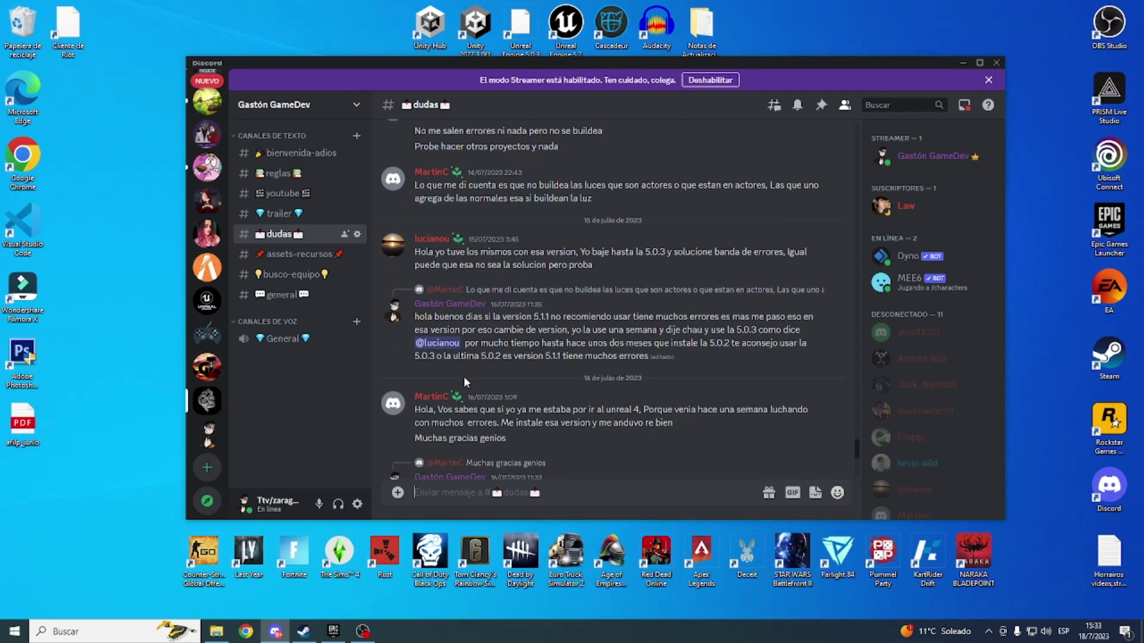
scroll(465, 378, down, 2)
scroll(464, 377, down, 3)
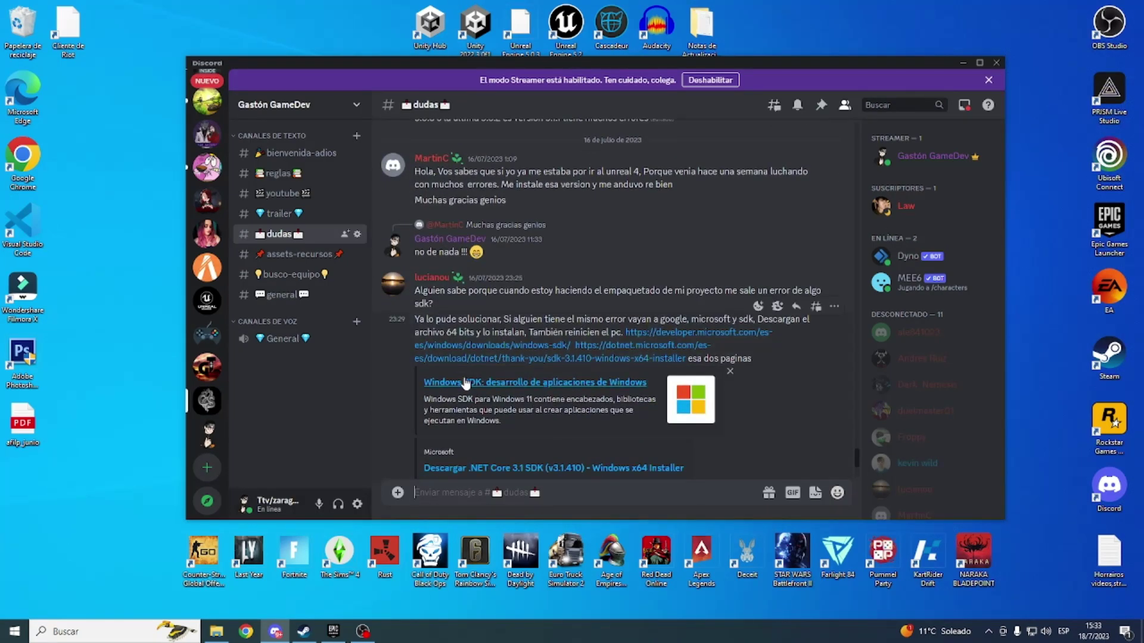
scroll(463, 377, down, 1)
scroll(464, 377, down, 2)
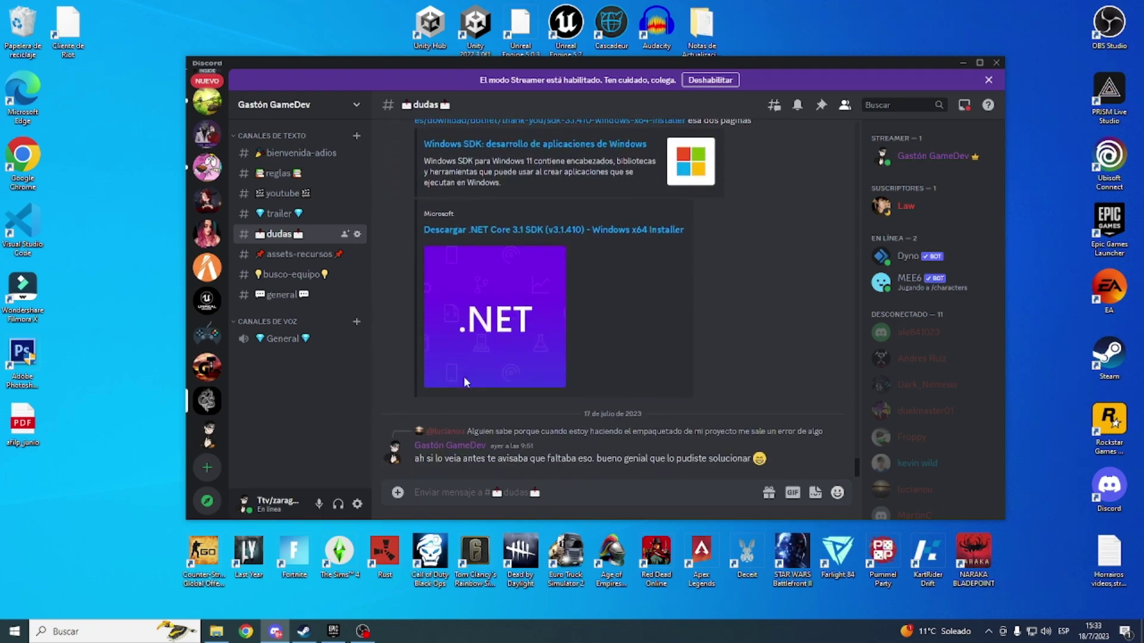
click(299, 219)
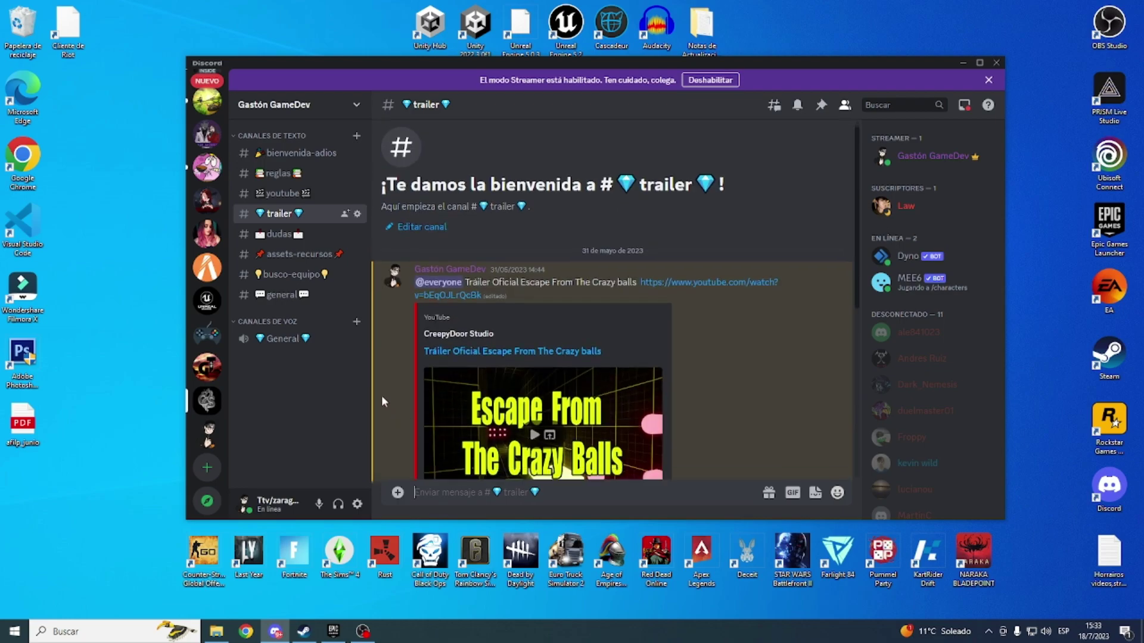
click(285, 194)
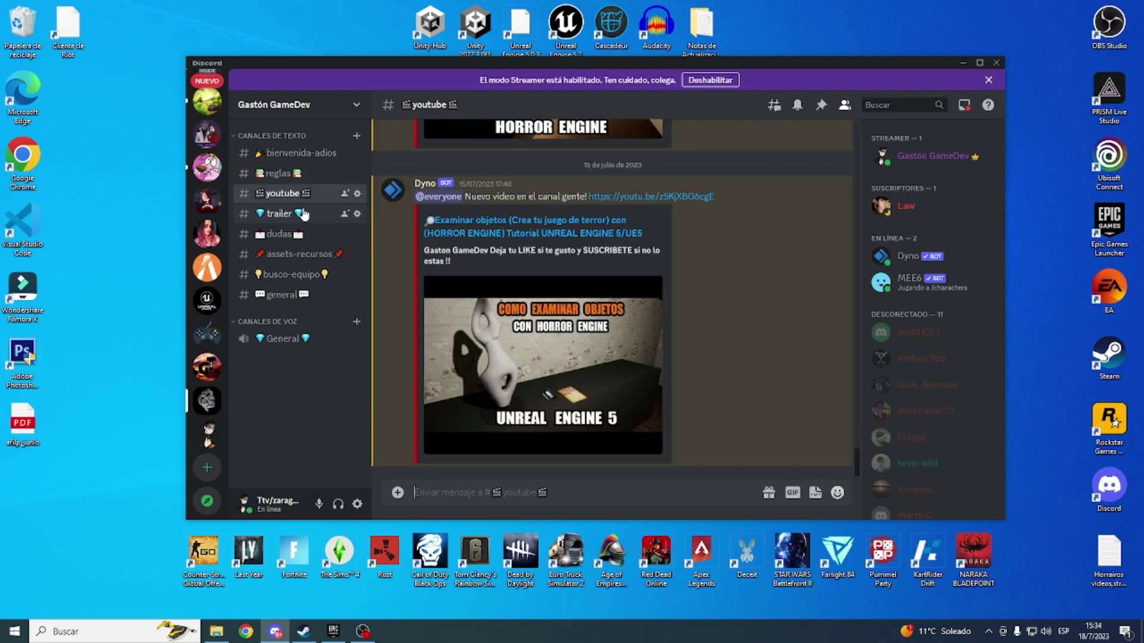
Switch Discord to the server's #general channel.
click(277, 296)
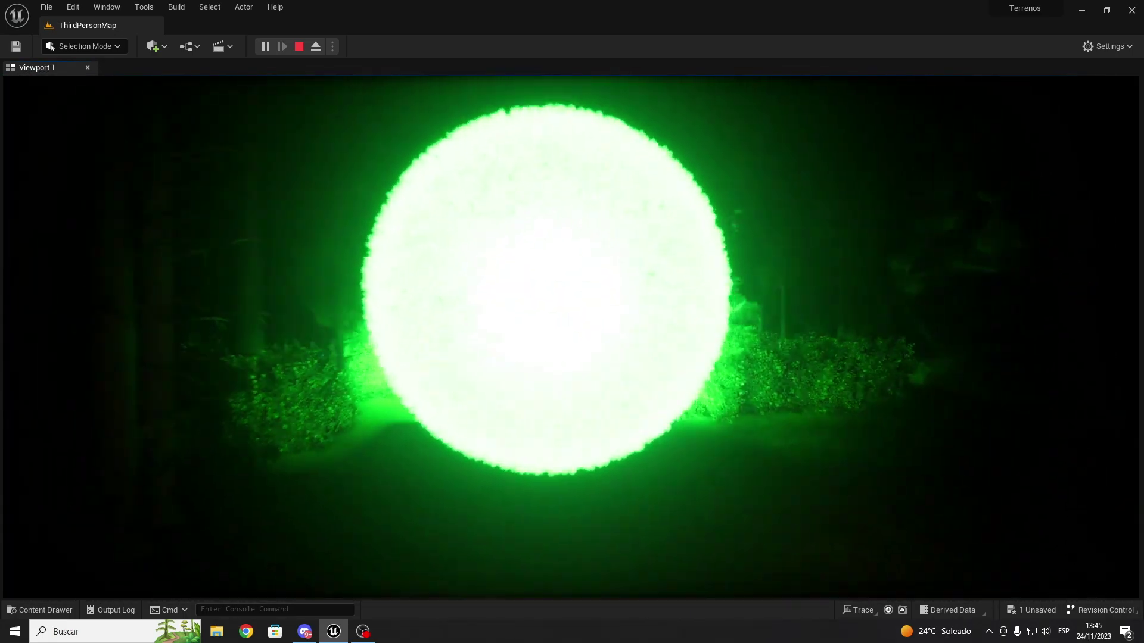
Stop the play test, select the portal's Arrow Roja component and frame it.
key(Escape)
right_drag(554, 492, 453, 482)
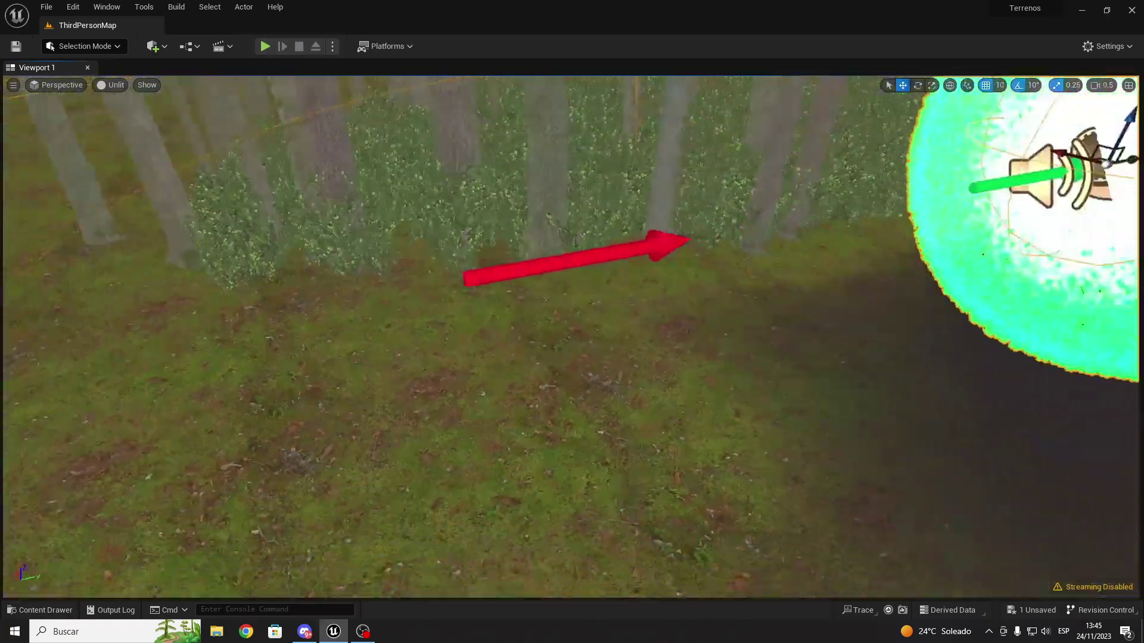
scroll(463, 441, down, 5)
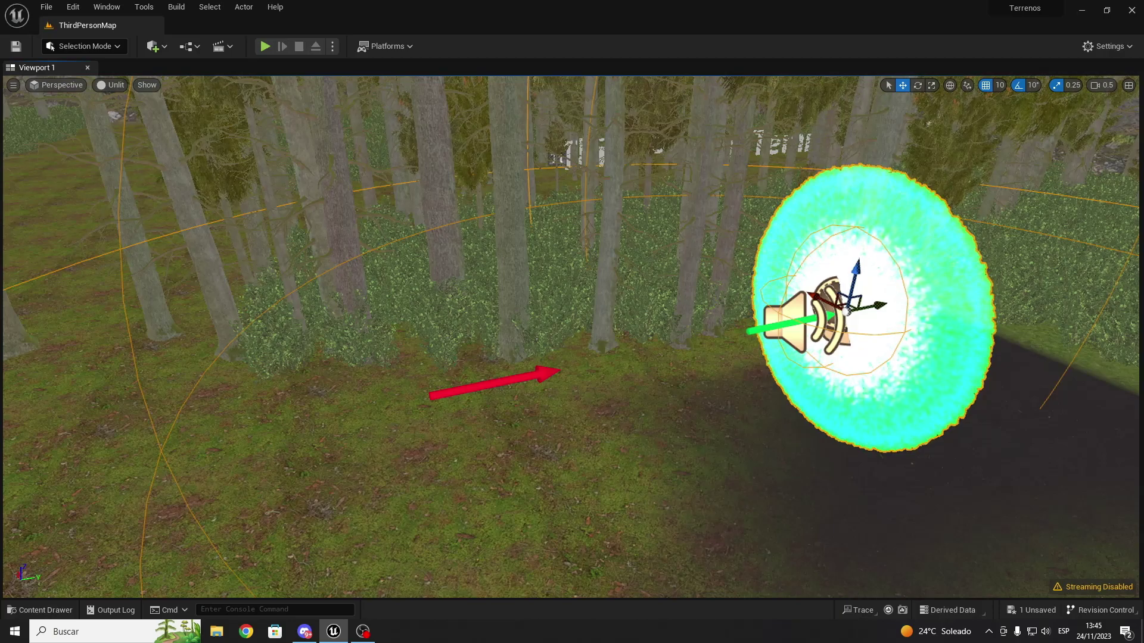
drag(1139, 368, 850, 367)
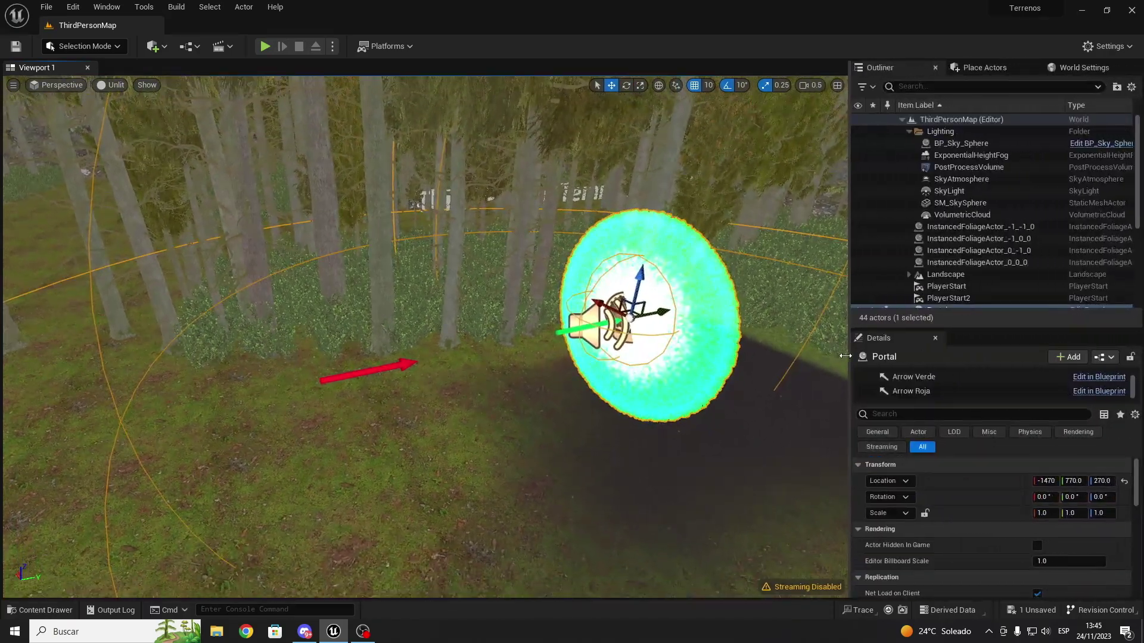
click(964, 391)
key(f)
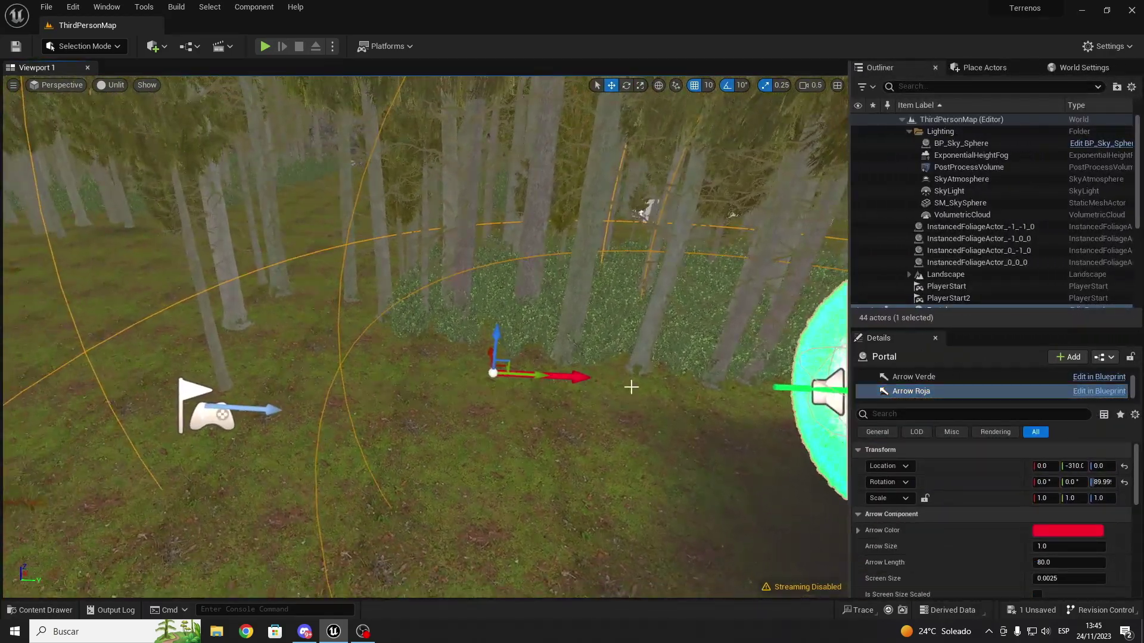
Move Arrow Roja to 800, -1290, 0 beside the portal and run a play test.
drag(549, 376, 227, 368)
mouse_move(227, 368)
right_down()
mouse_move(417, 358)
mouse_move(393, 335)
right_up()
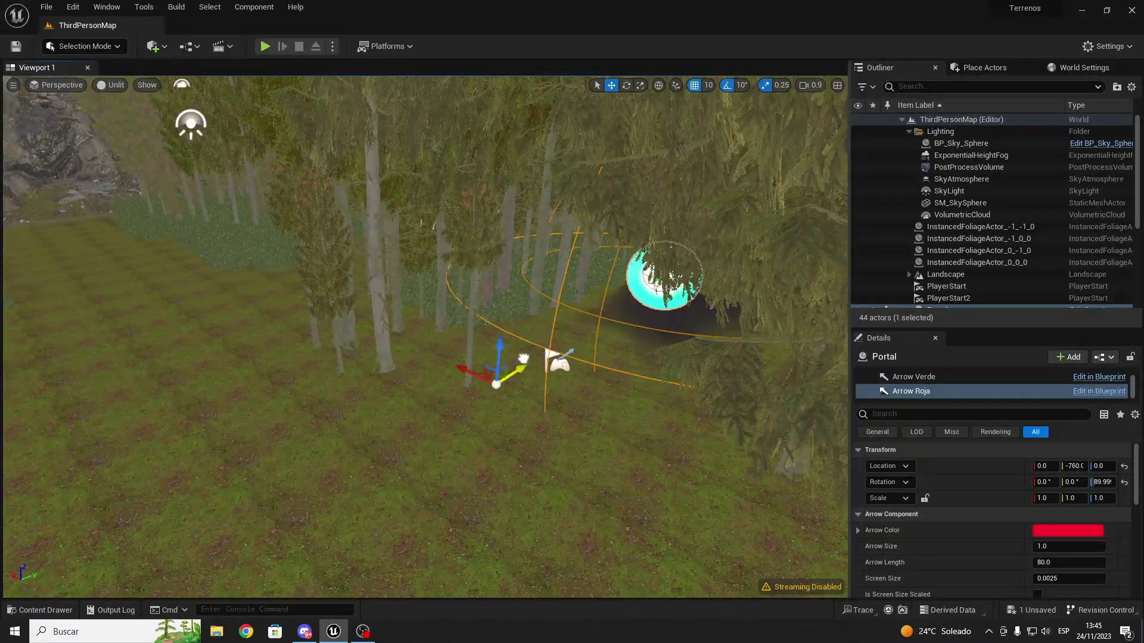
right_drag(523, 358, 401, 381)
drag(401, 396, 153, 318)
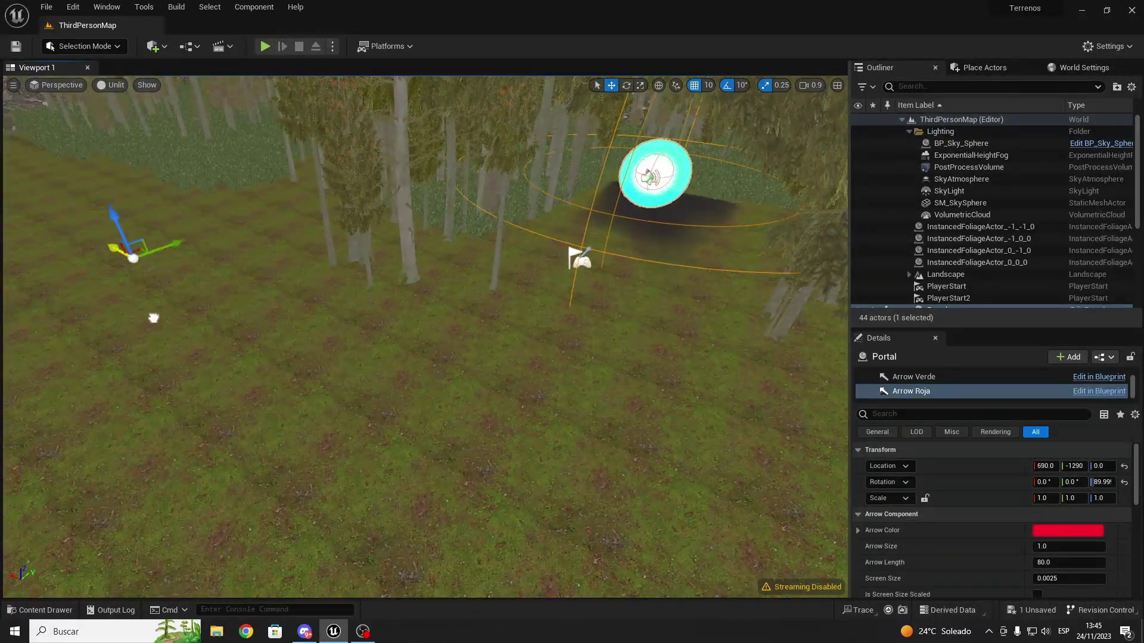
key(f)
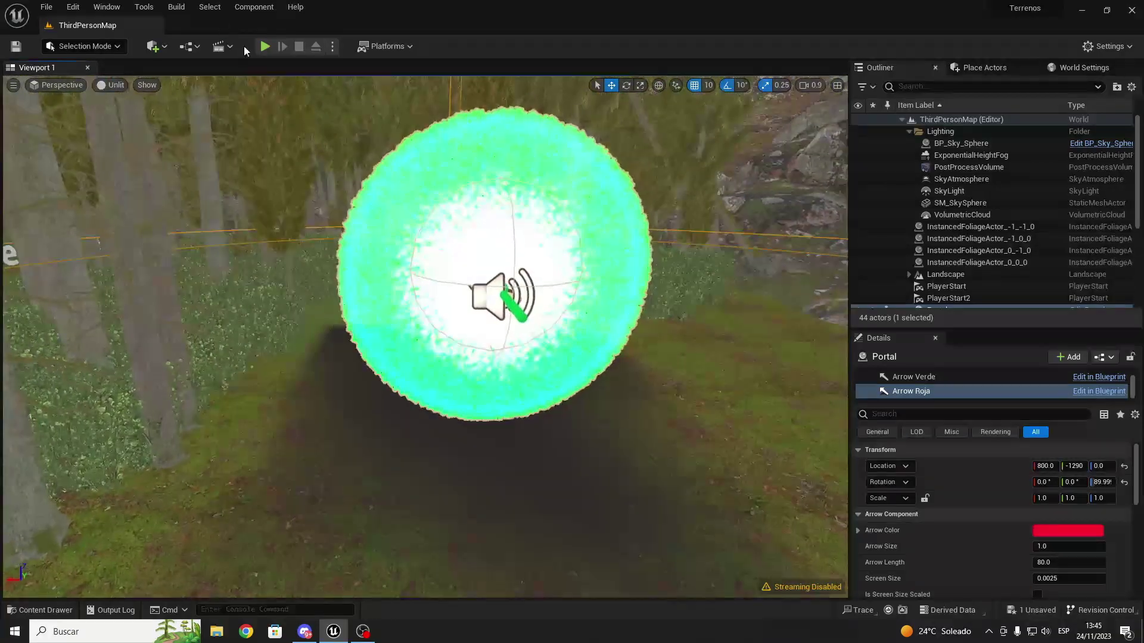
click(265, 46)
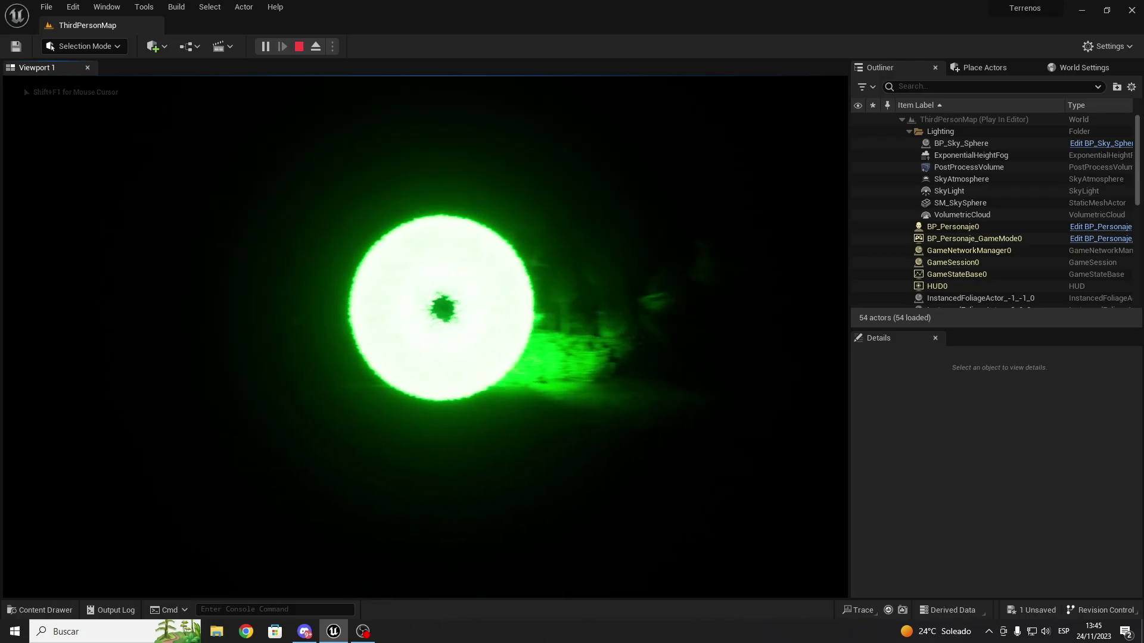
key(Escape)
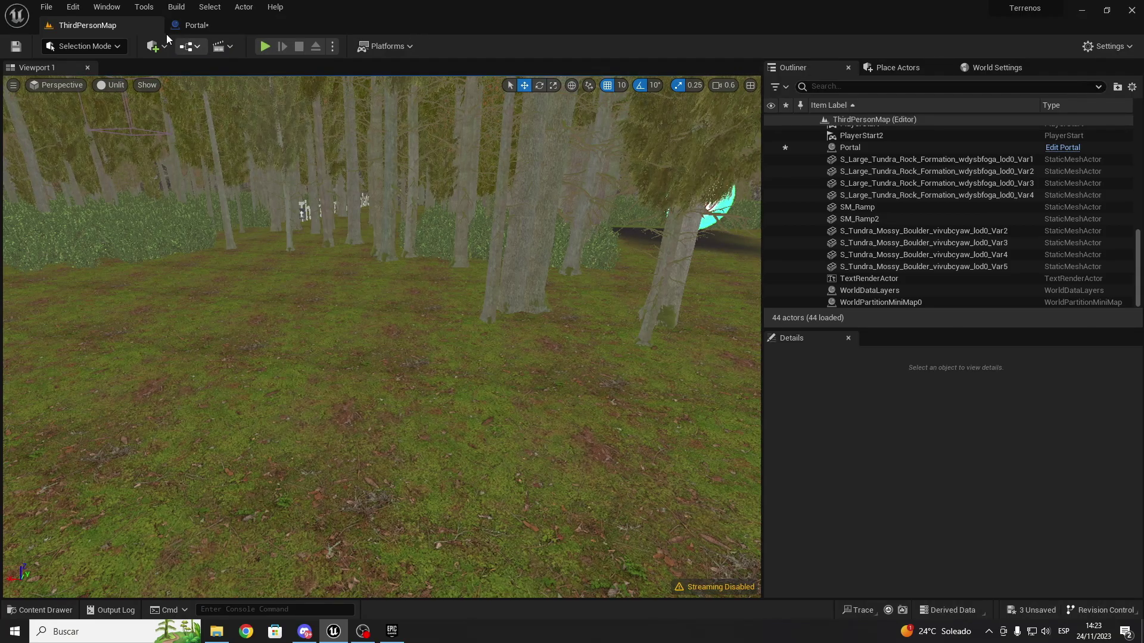
Create a new Actor blueprint class named Tuto in the Content Drawer.
right_drag(465, 397, 465, 395)
scroll(464, 397, up, 1)
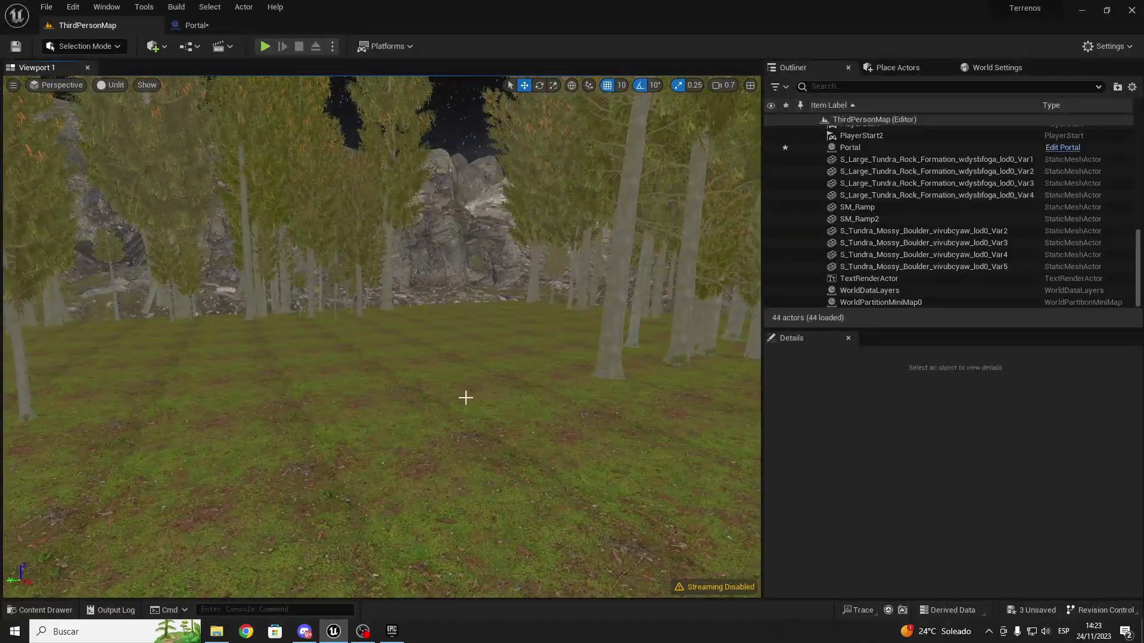
key(ctrl+space)
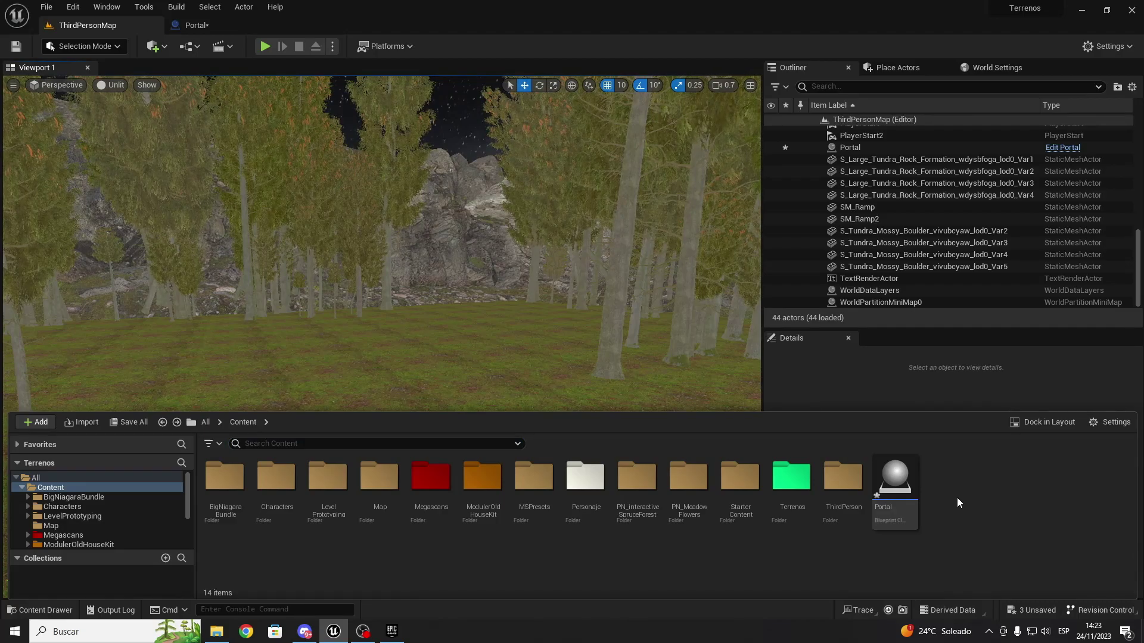
right_click(958, 499)
click(1044, 154)
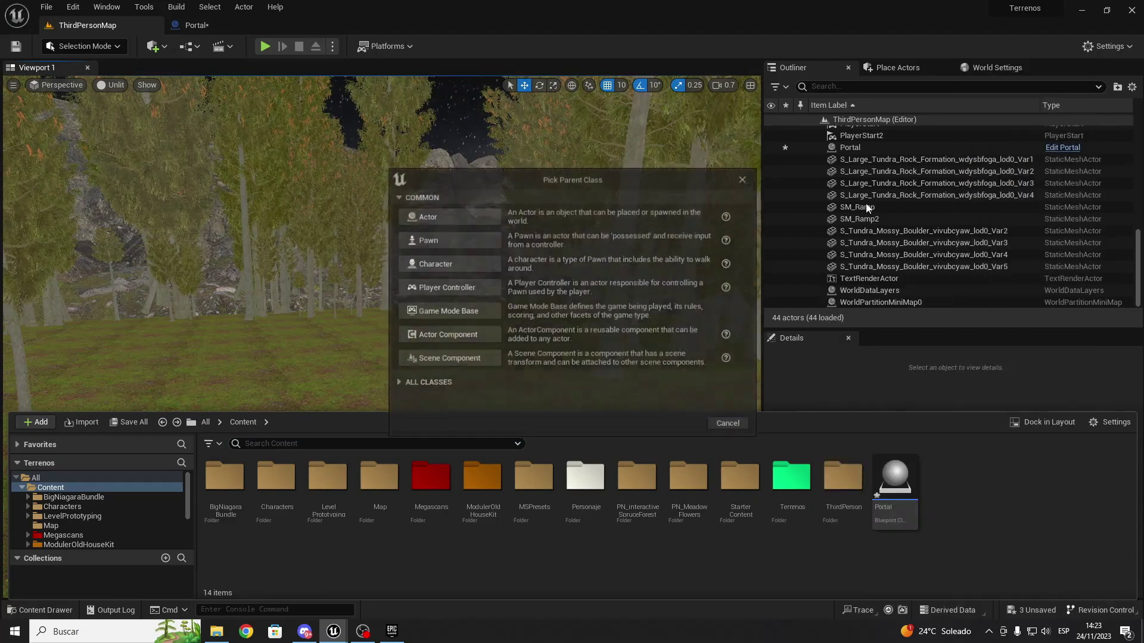
click(454, 209)
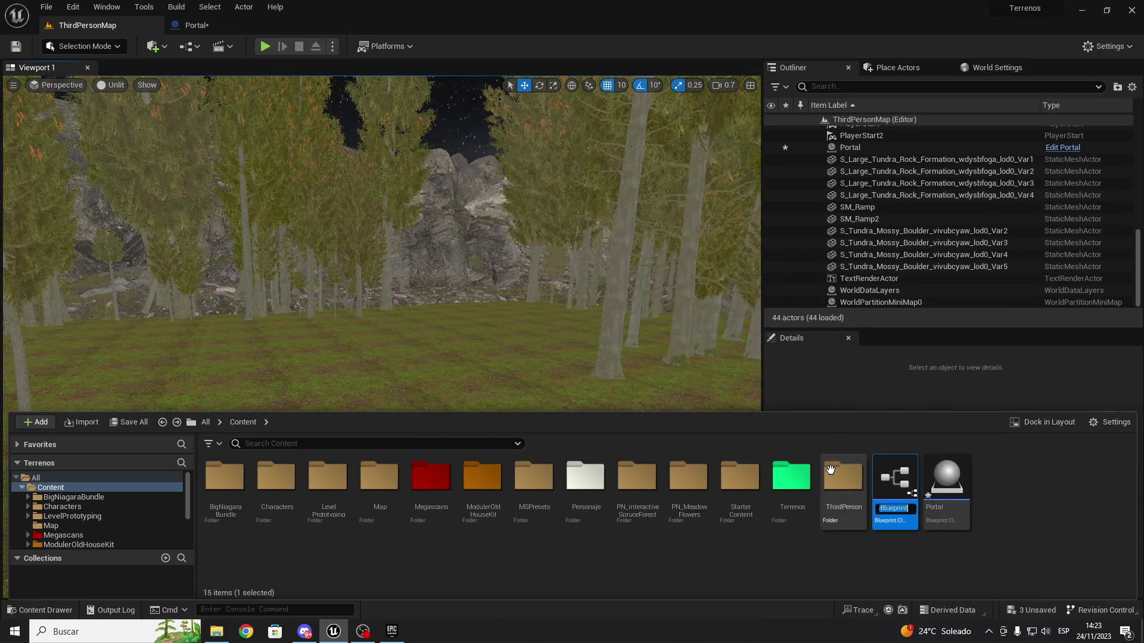
text(o)
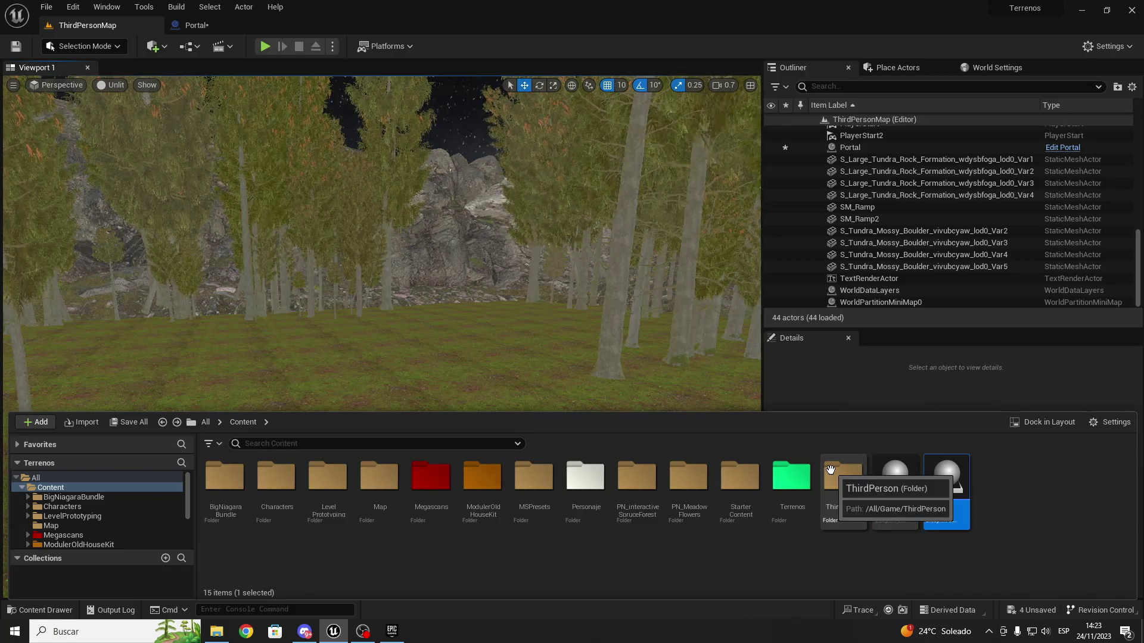
key(Return)
Open and dock the Tuto blueprint, and place a Tuto instance on the level's grass.
double_click(949, 509)
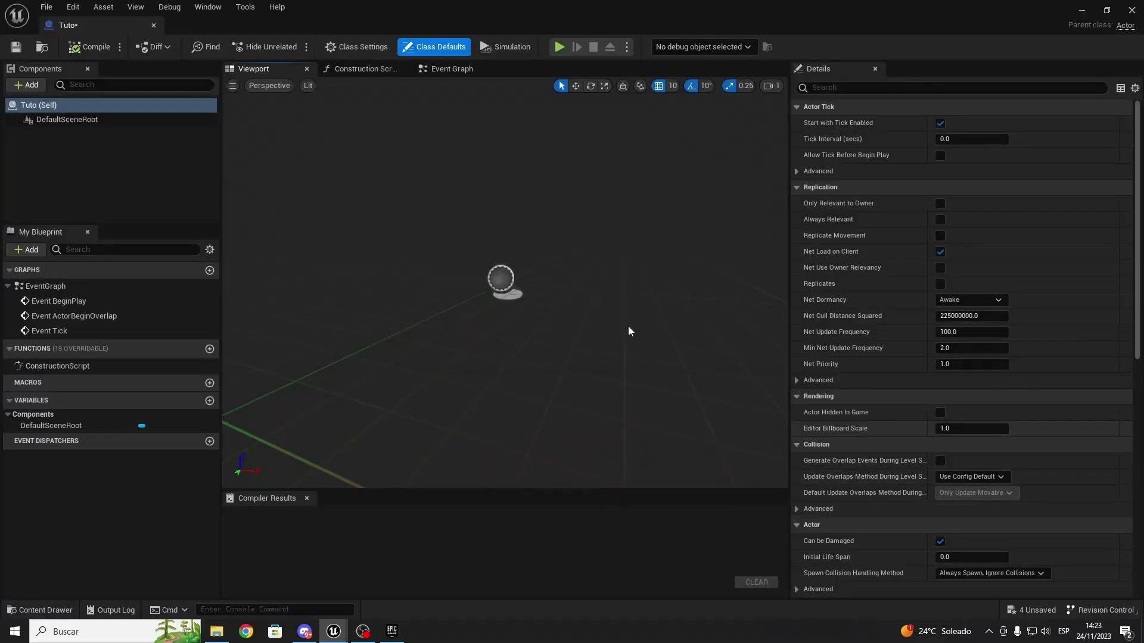
drag(106, 28, 201, 28)
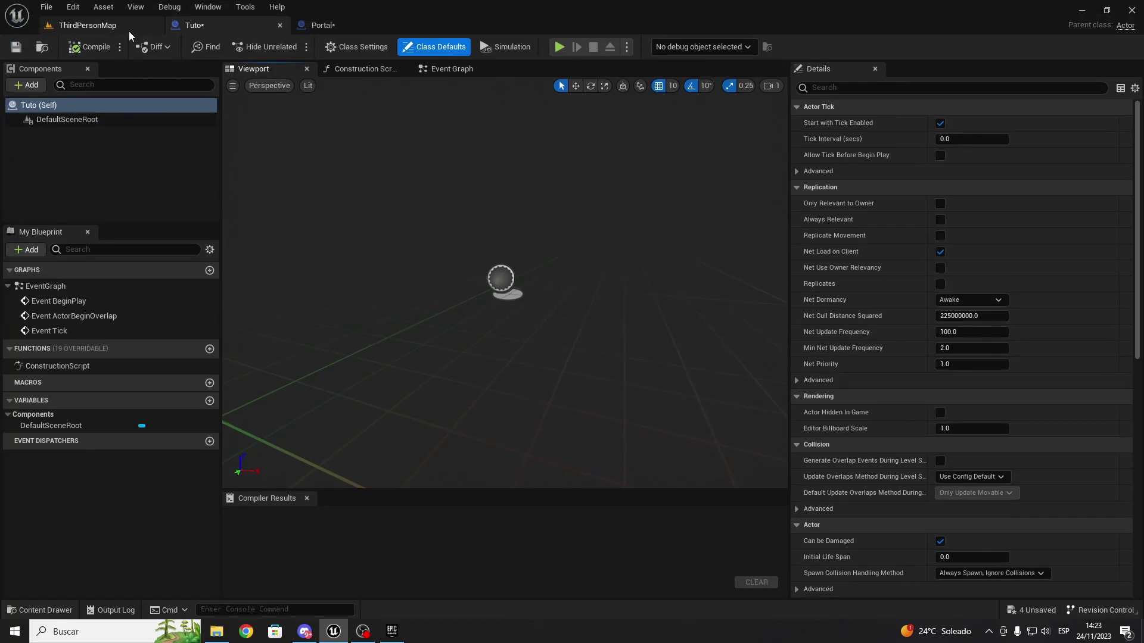
click(128, 27)
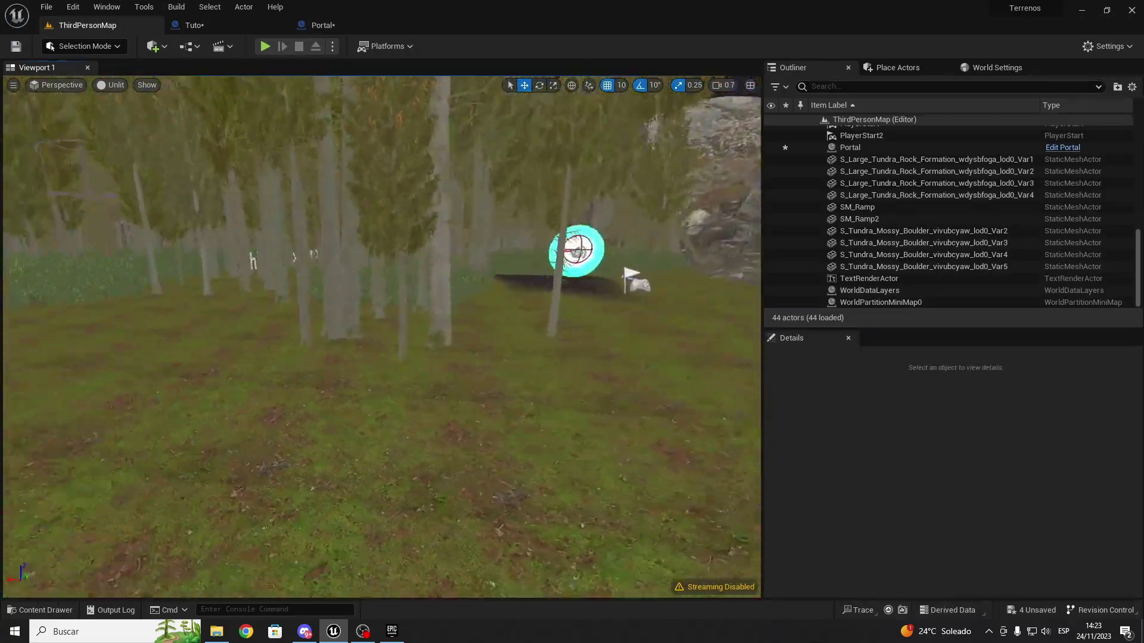
key(ctrl+space)
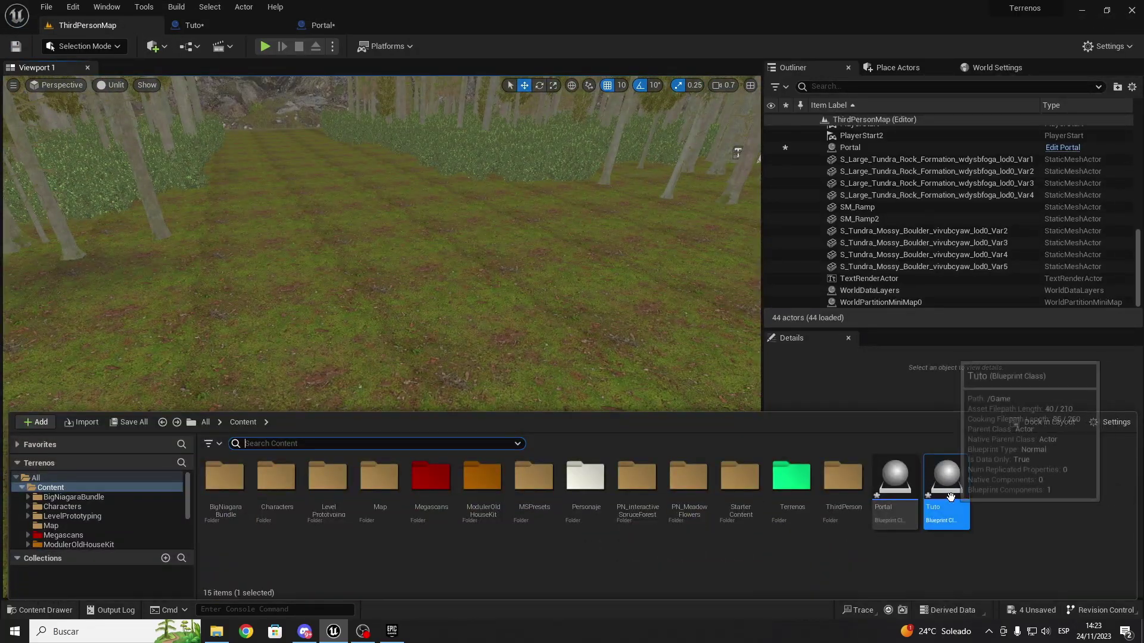
mouse_move(948, 479)
mouse_down()
mouse_move(468, 244)
mouse_move(471, 262)
mouse_up()
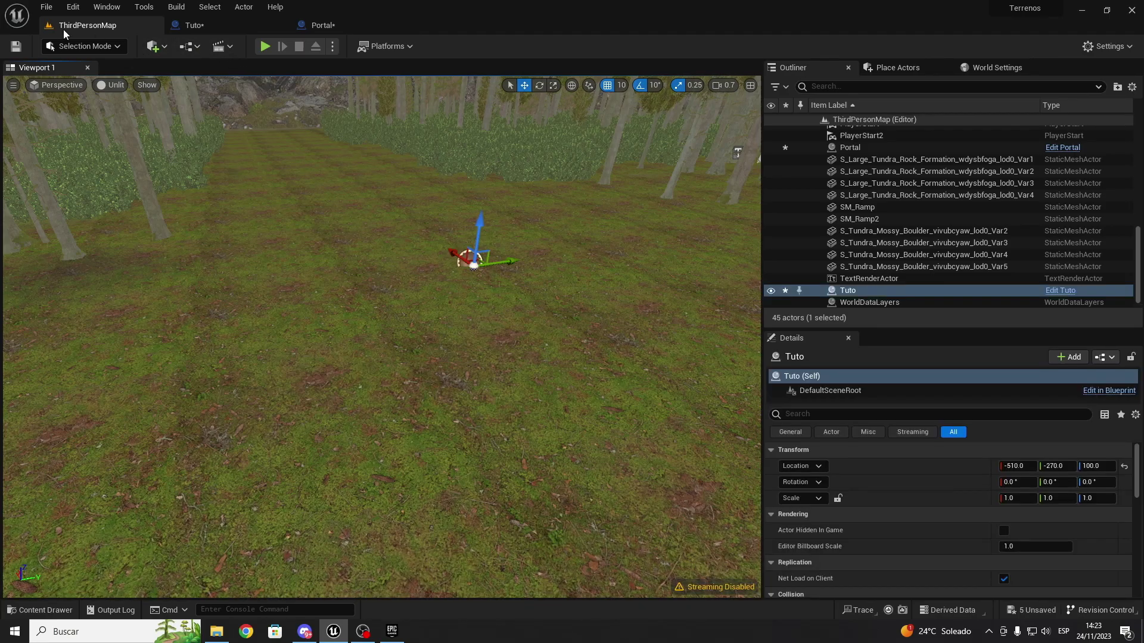
click(217, 24)
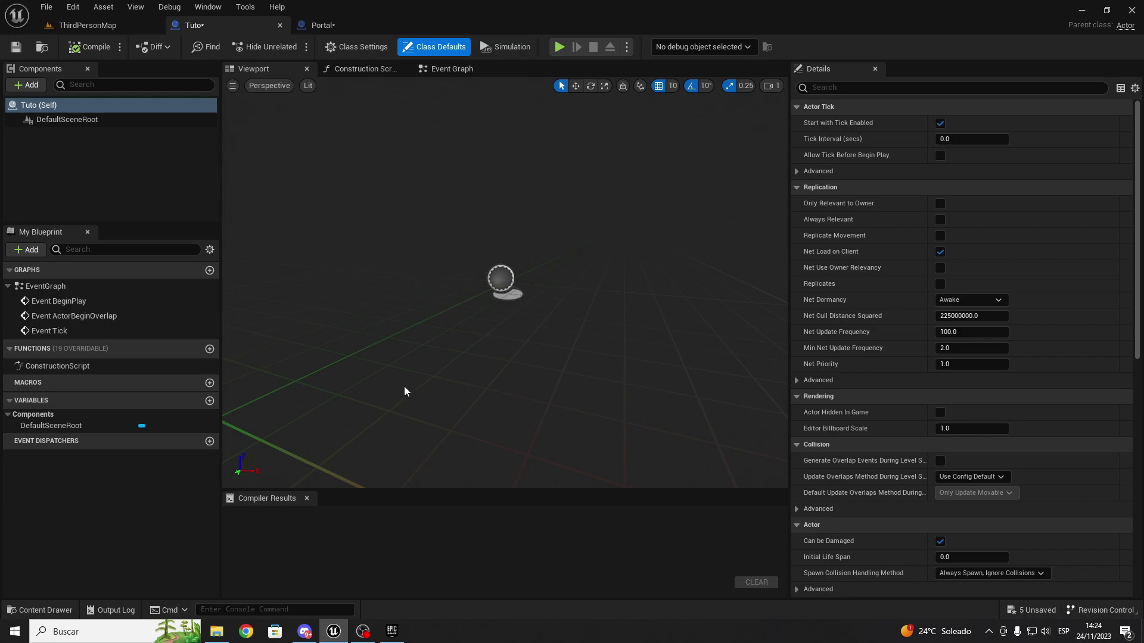
key(ctrl+space)
Add NS_Green_Portal from BigNiagaraBundle (search 'por') as a Tuto component under DefaultSceneRoot.
double_click(225, 470)
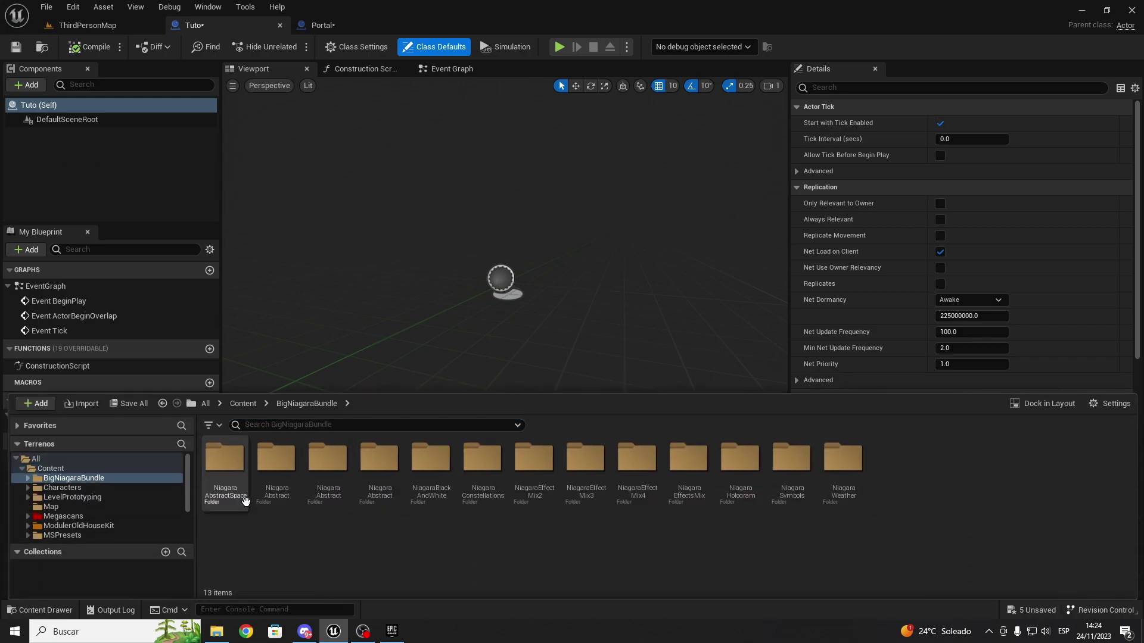
click(332, 427)
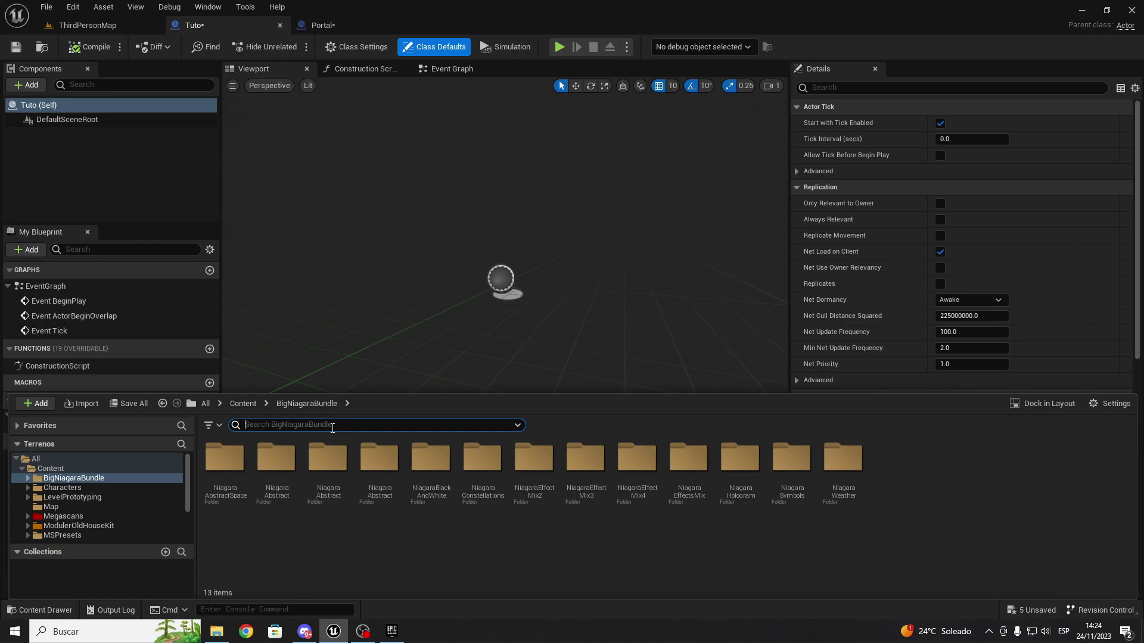
text(por)
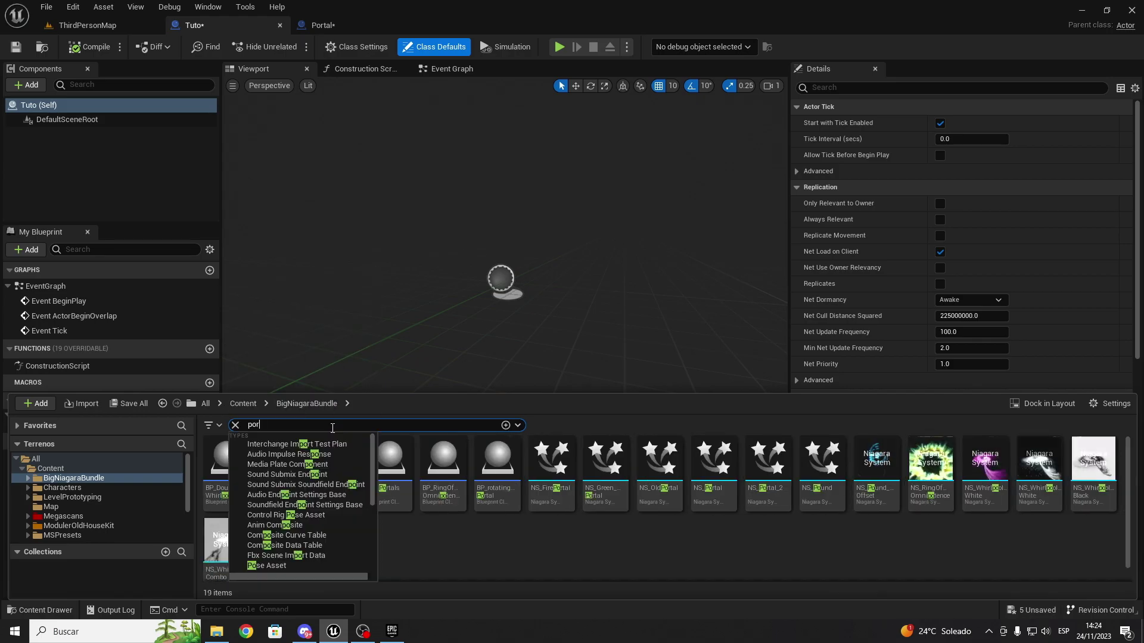
drag(430, 464, 91, 119)
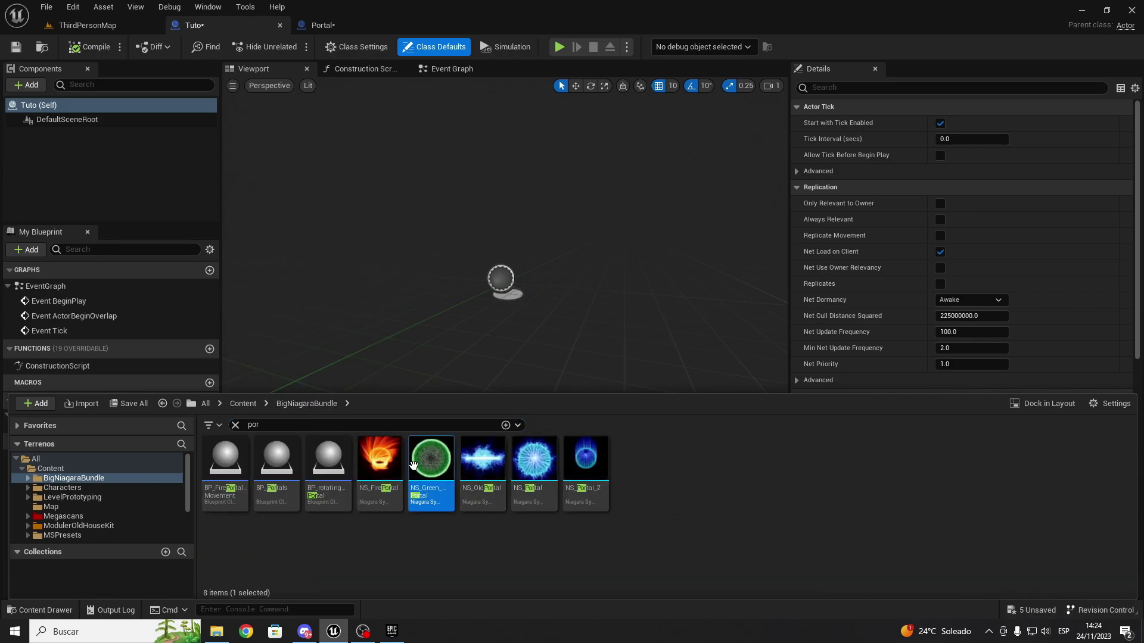
click(82, 133)
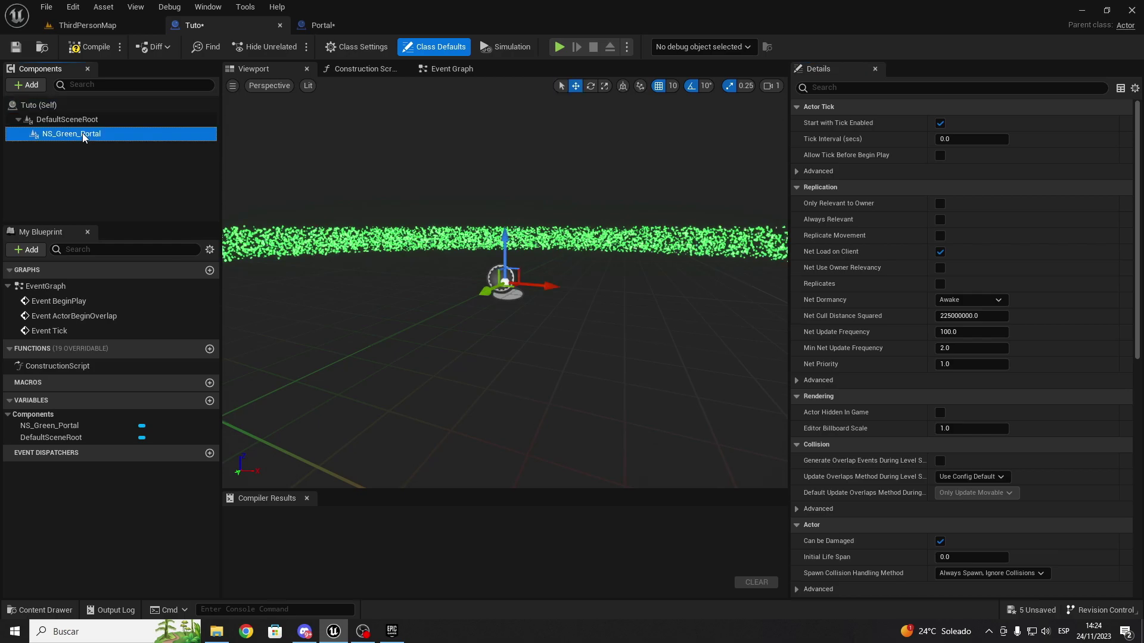
key(ctrl+space)
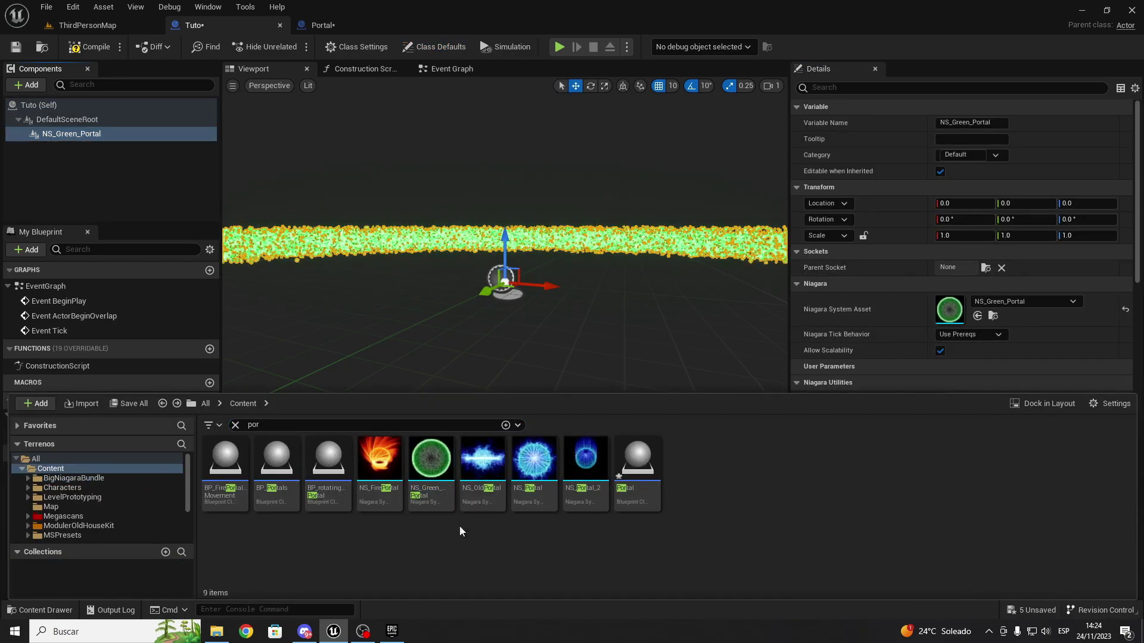
key(Escape)
key(ctrl+space)
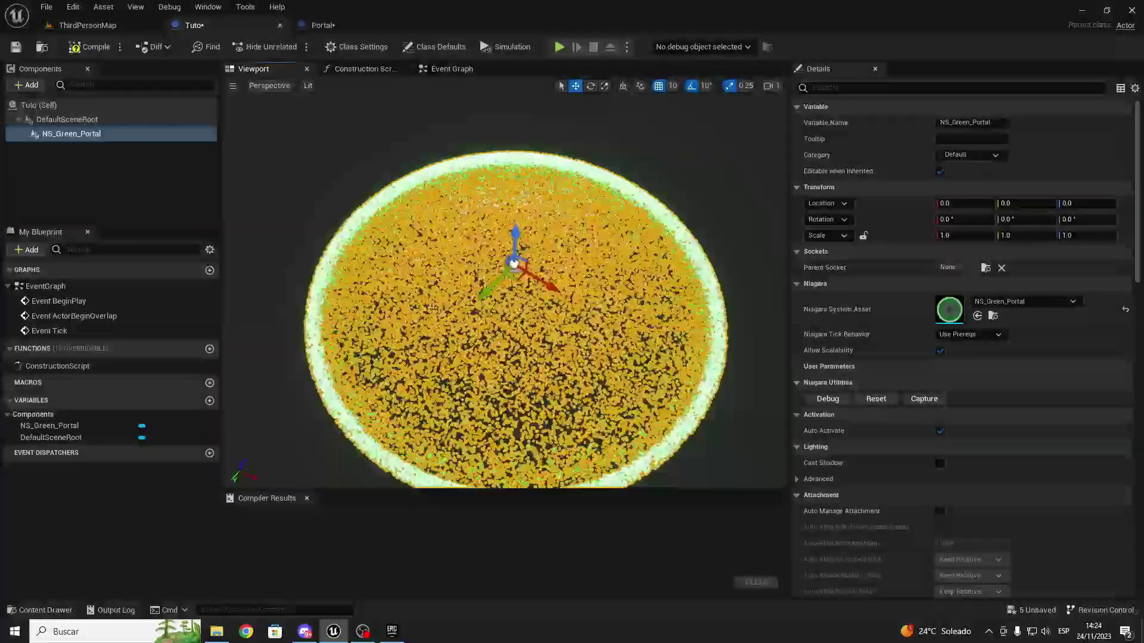
Scale NS_Green_Portal to 0.2 on all axes and compile the Tuto blueprint.
click(89, 26)
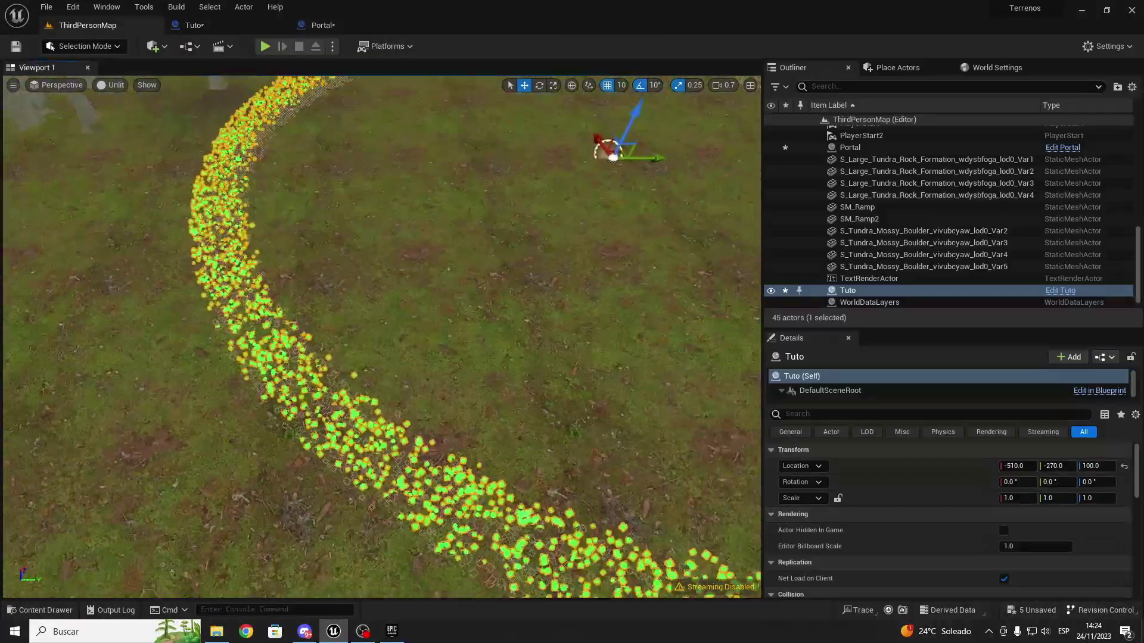
click(237, 26)
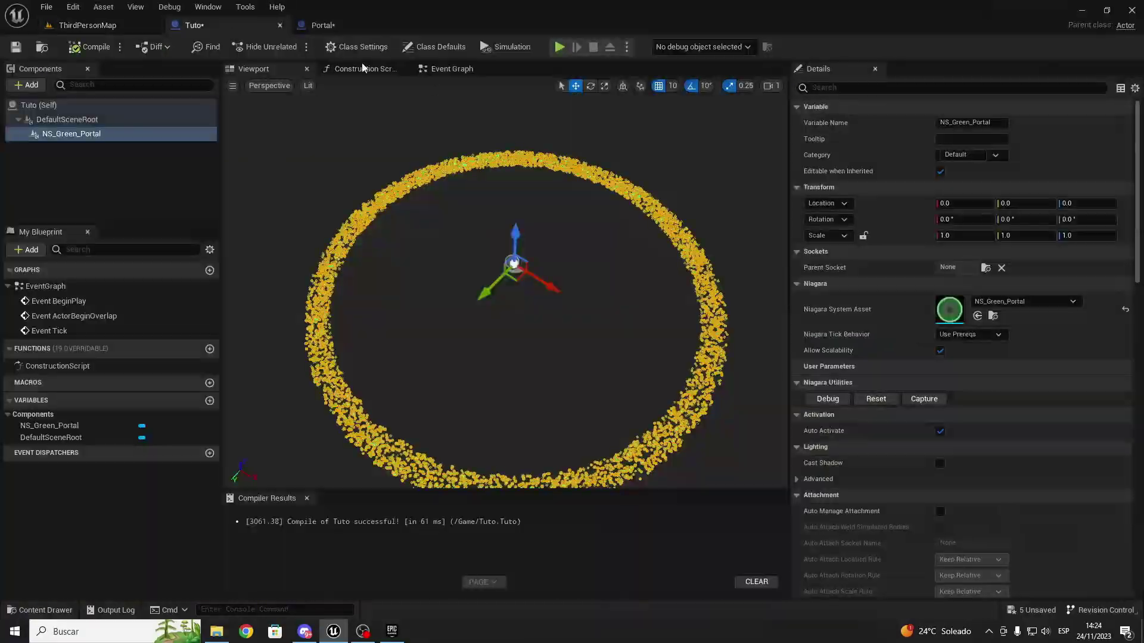
click(978, 236)
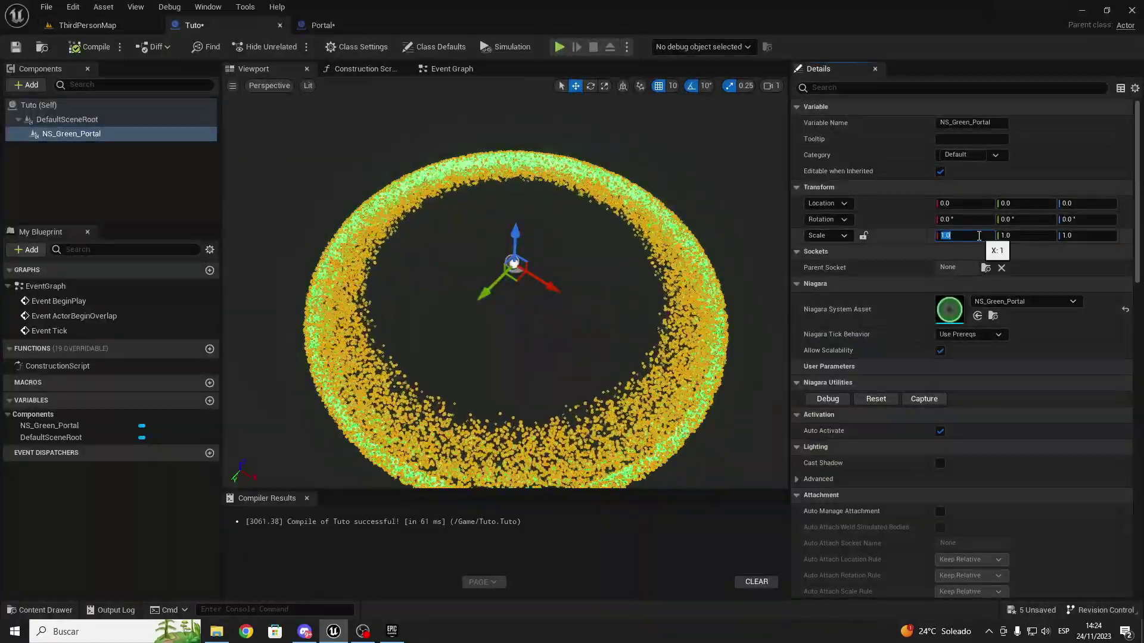
text(0.1)
key(Return)
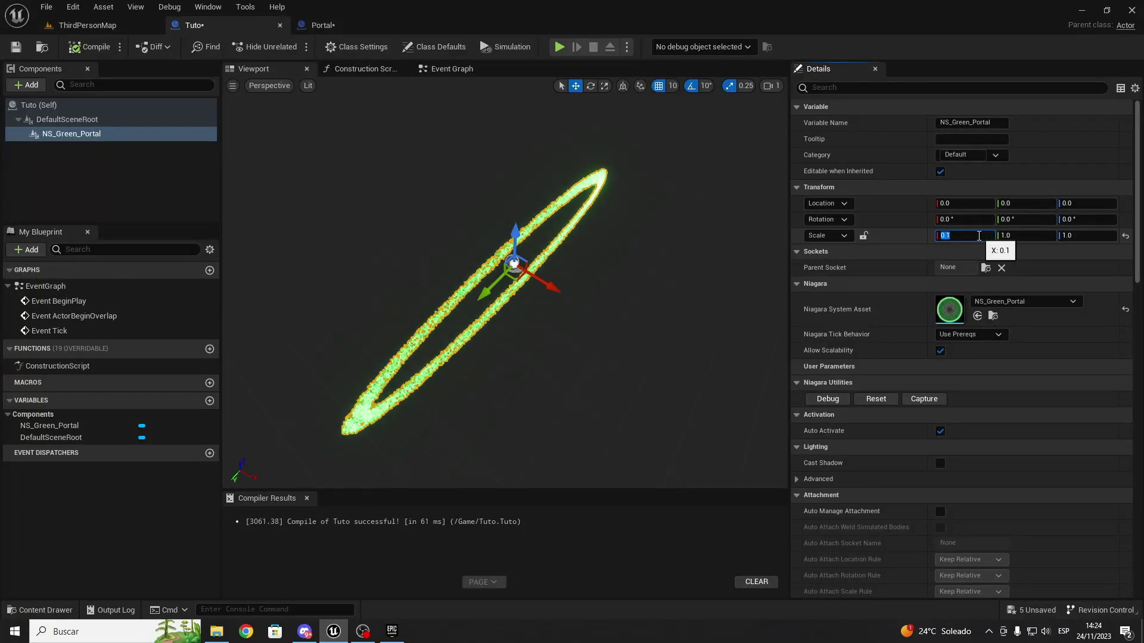
text(.2)
key(Return)
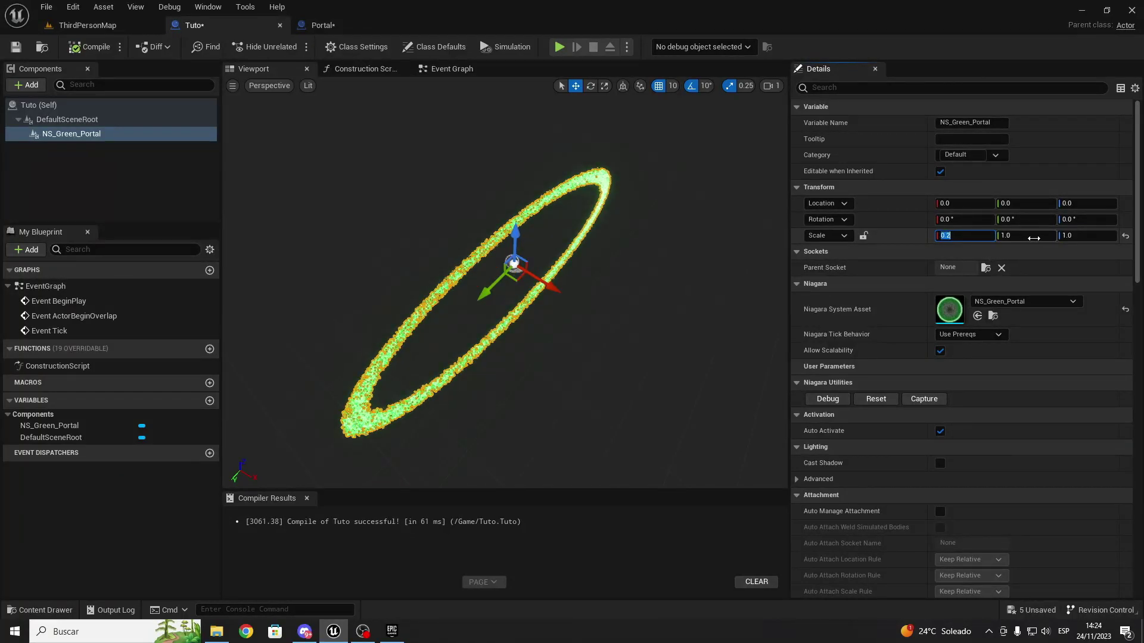
text(0.2)
key(Return)
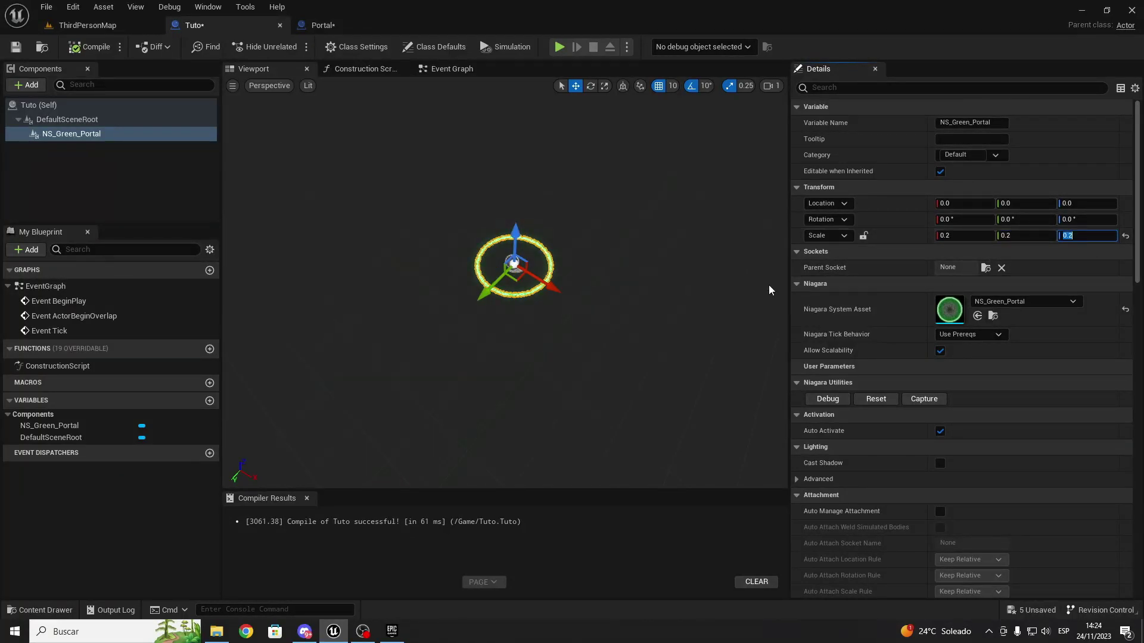
click(117, 50)
Rotate the portal ring's pitch to -90° so it stands upright.
scroll(524, 298, up, 5)
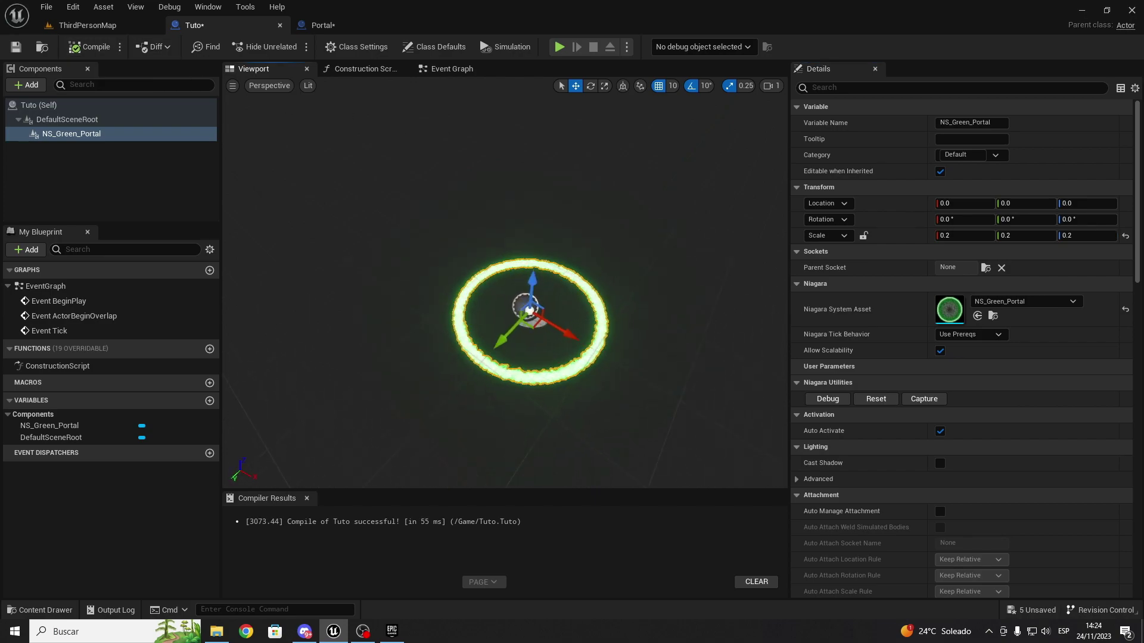
key(e)
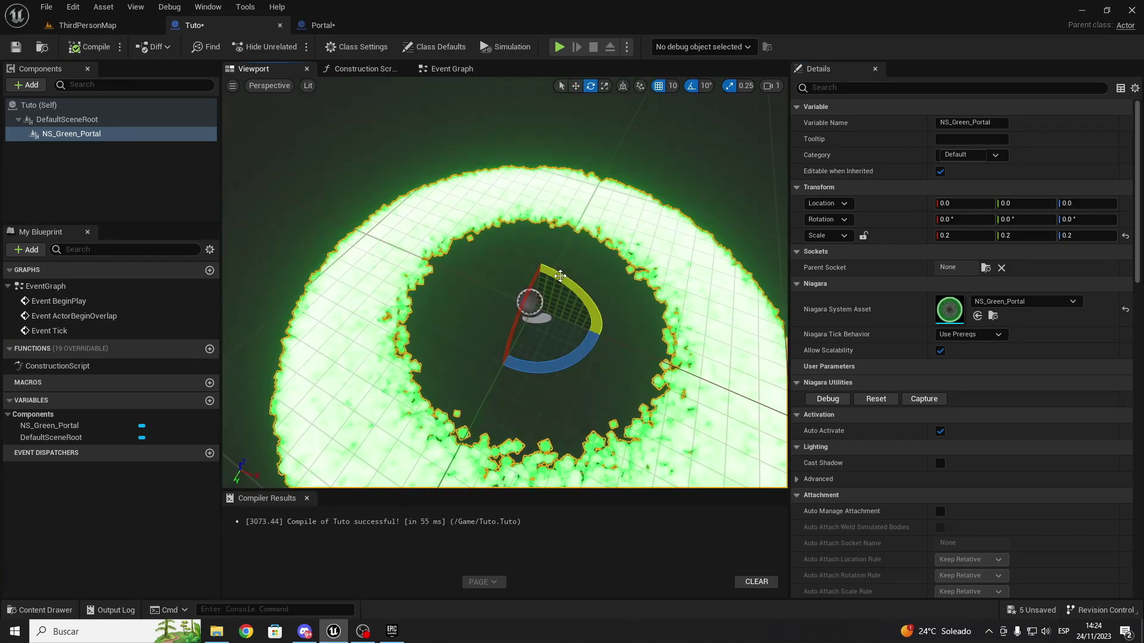
drag(587, 280, 599, 338)
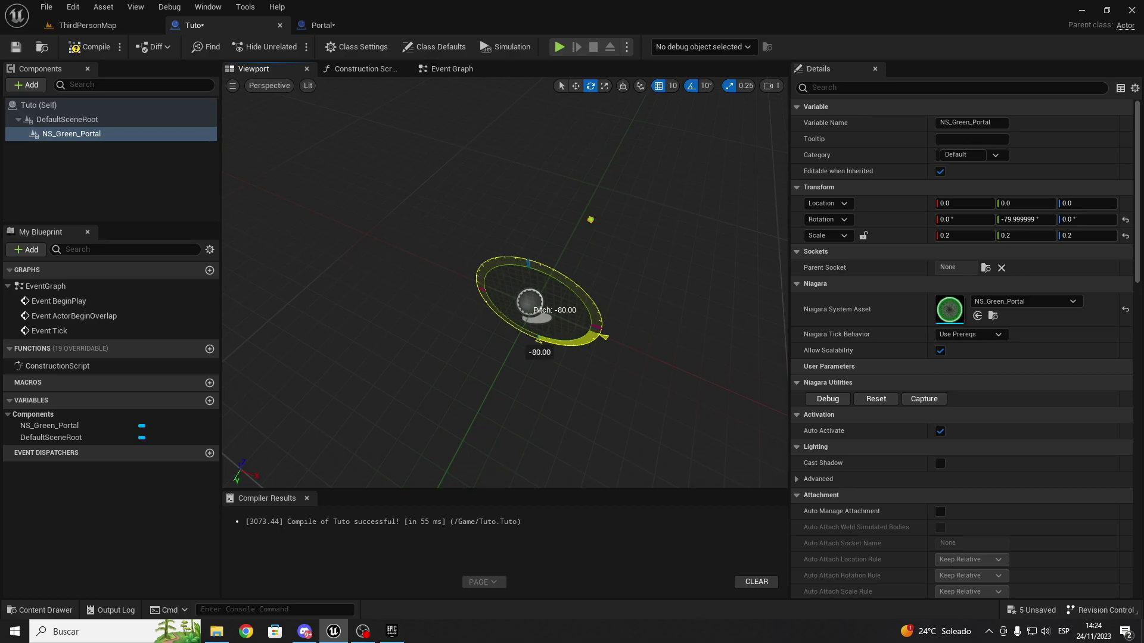
Move the Tuto actor in ThirdPersonMap to -510, -320, 210 and play-test the level.
key(w)
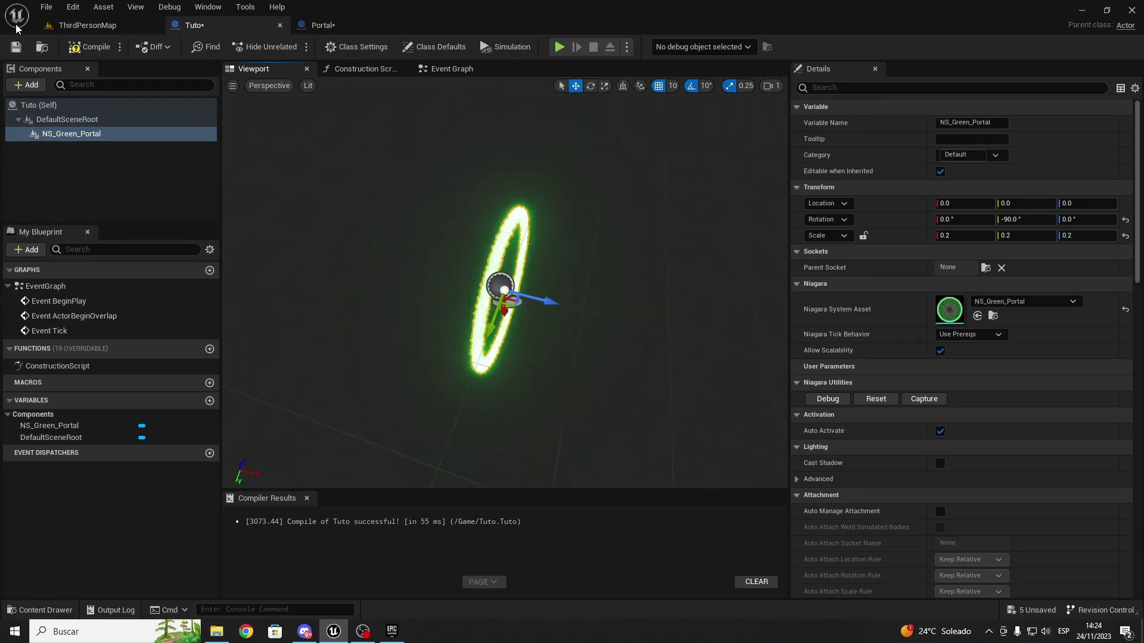
click(95, 26)
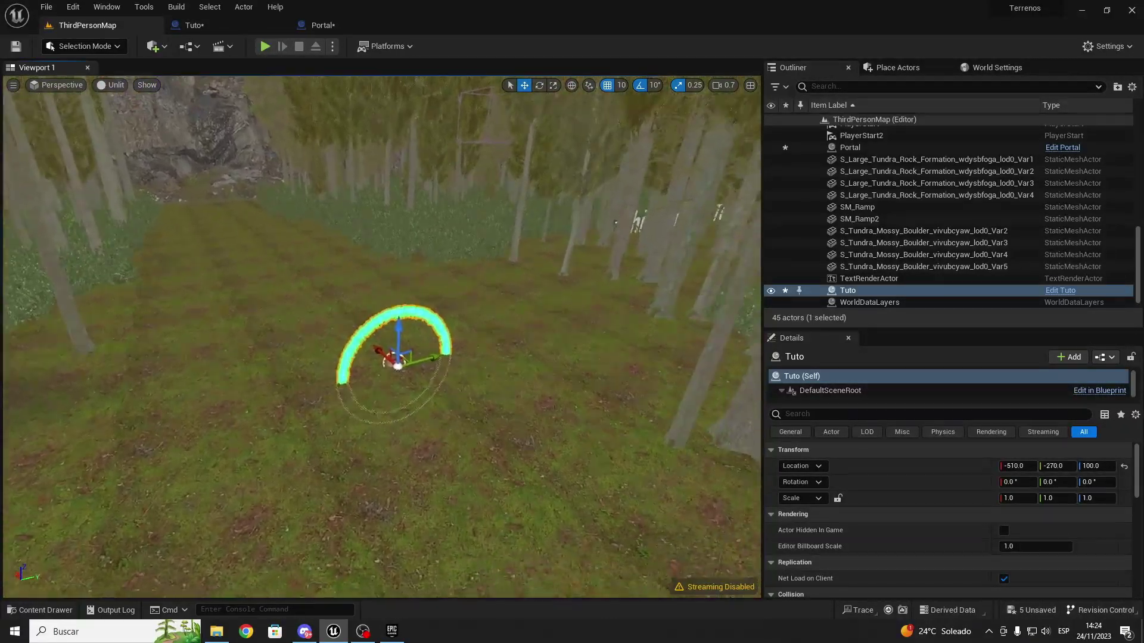
drag(413, 313, 400, 212)
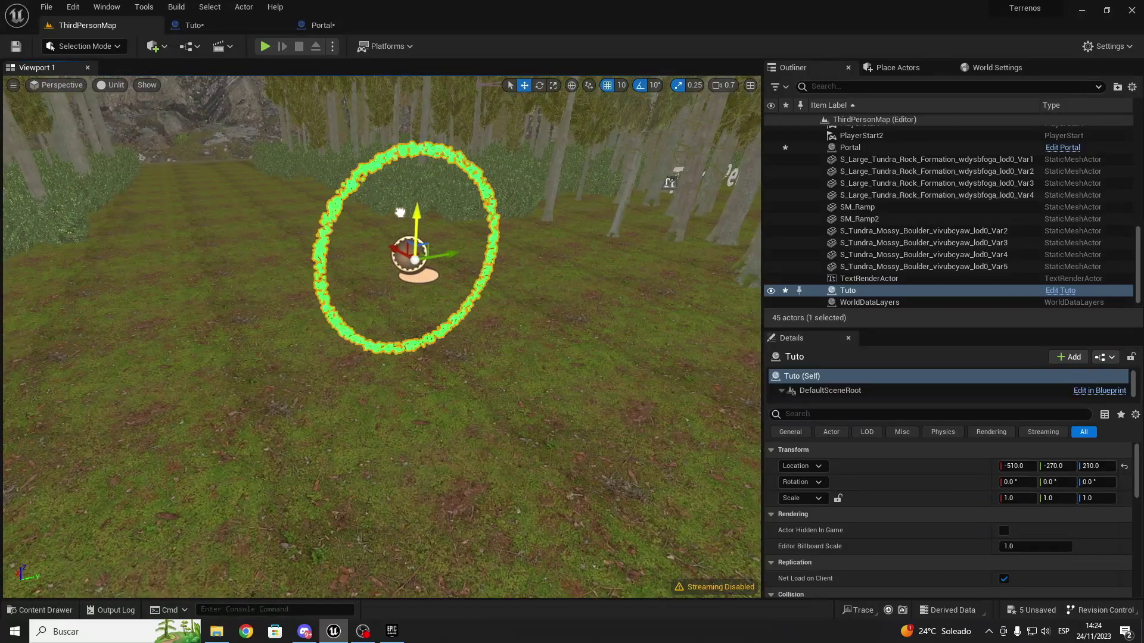
scroll(401, 211, up, 5)
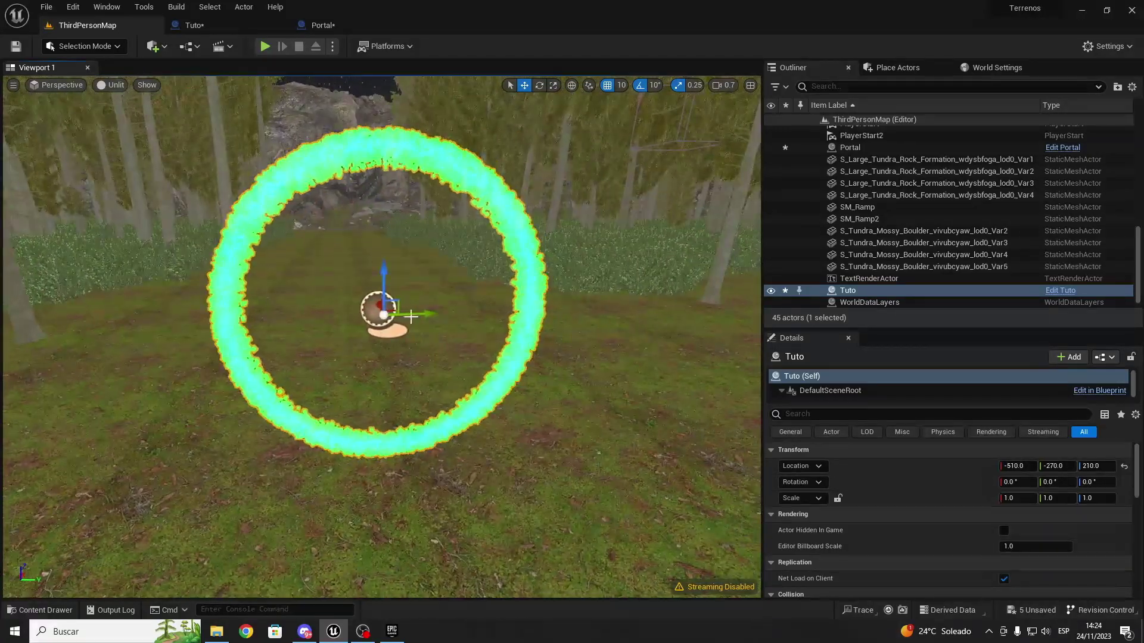
drag(417, 315, 358, 316)
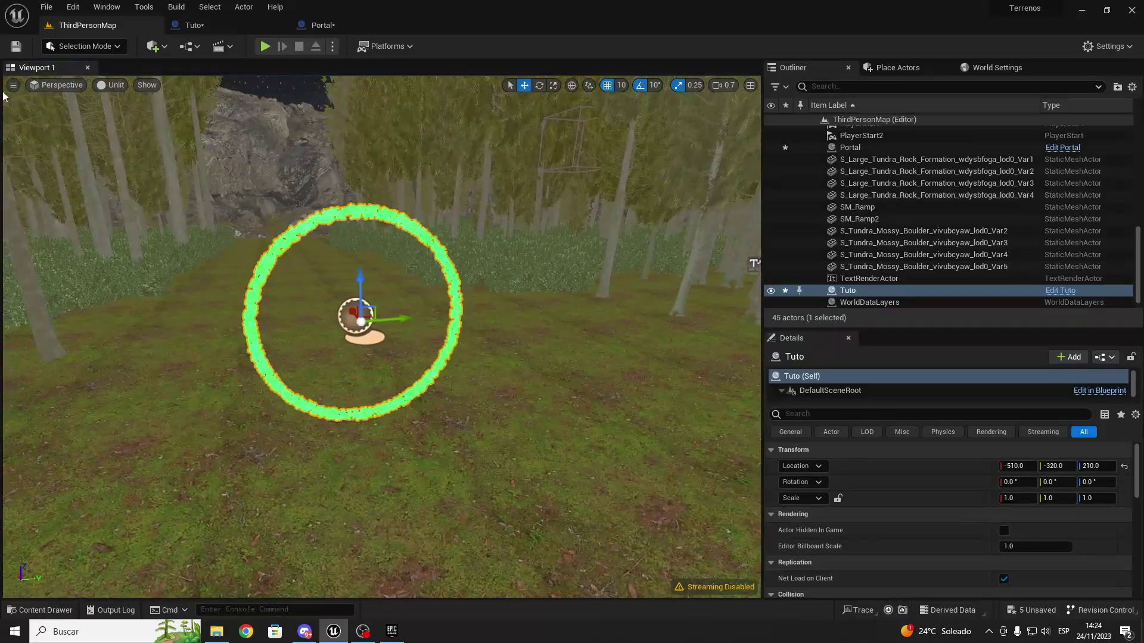
click(265, 47)
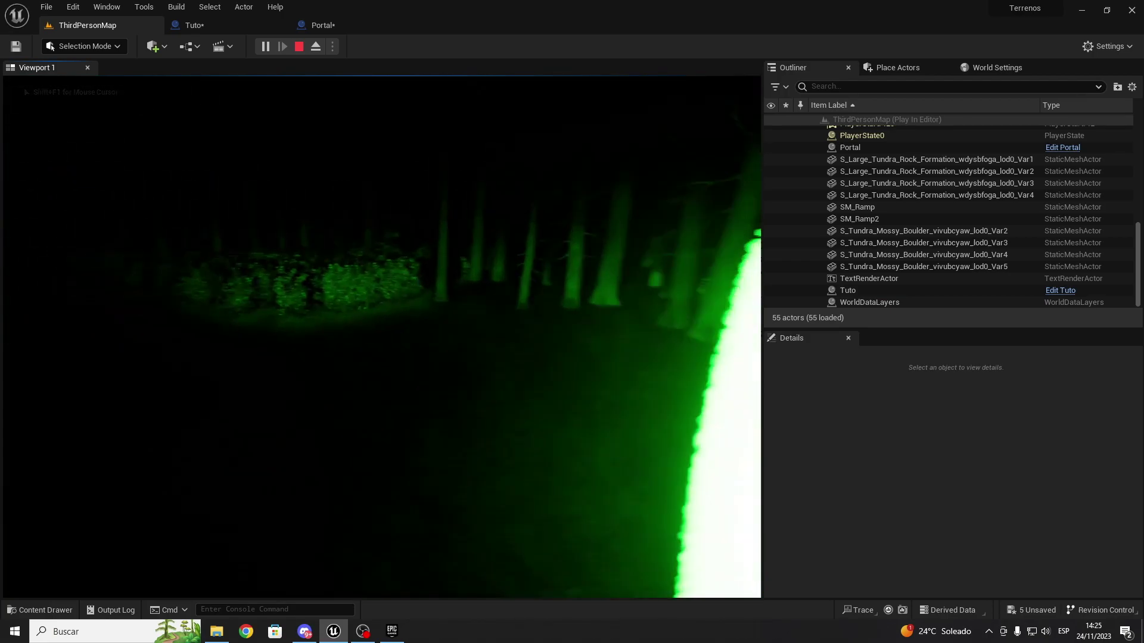
key(Escape)
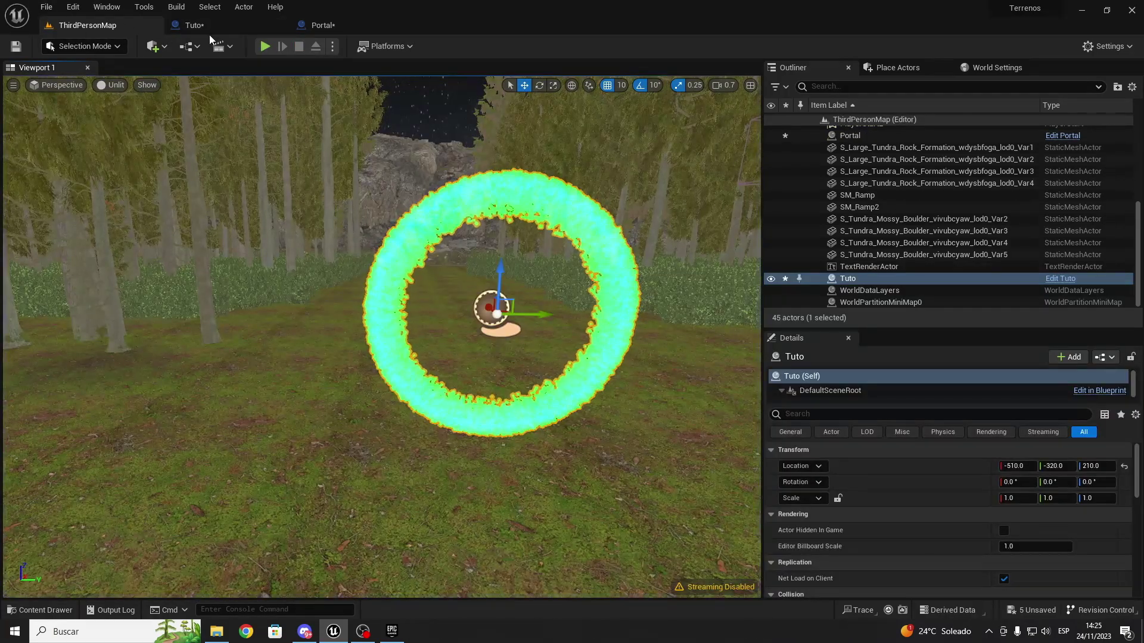
Add an Arrow component to Tuto and name it Arrow Roja.
click(212, 25)
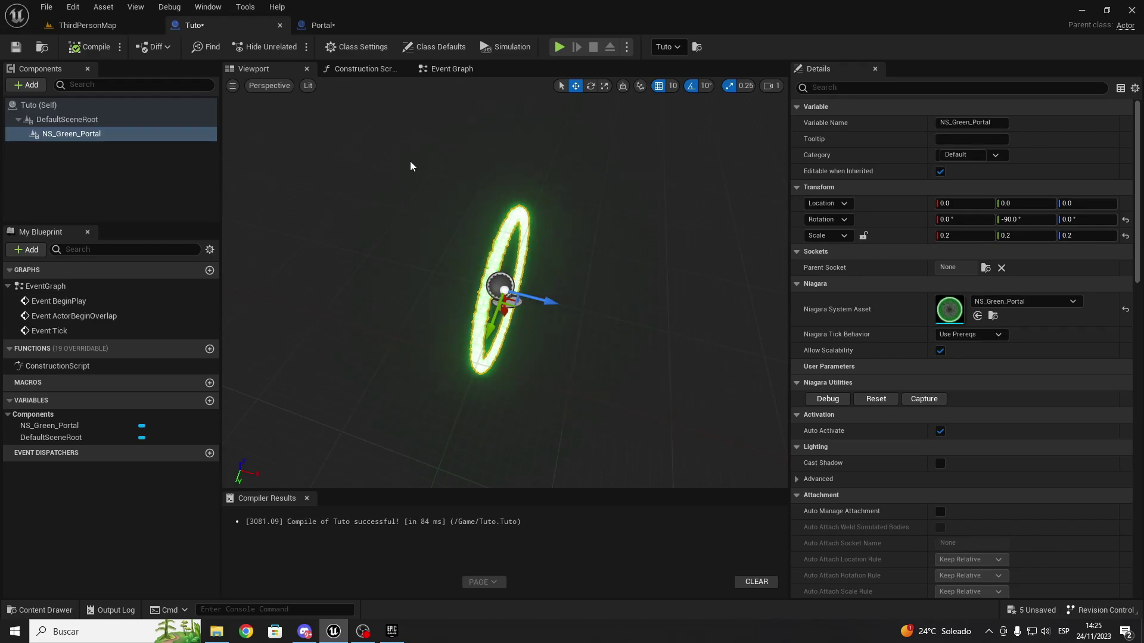
right_drag(410, 161, 453, 179)
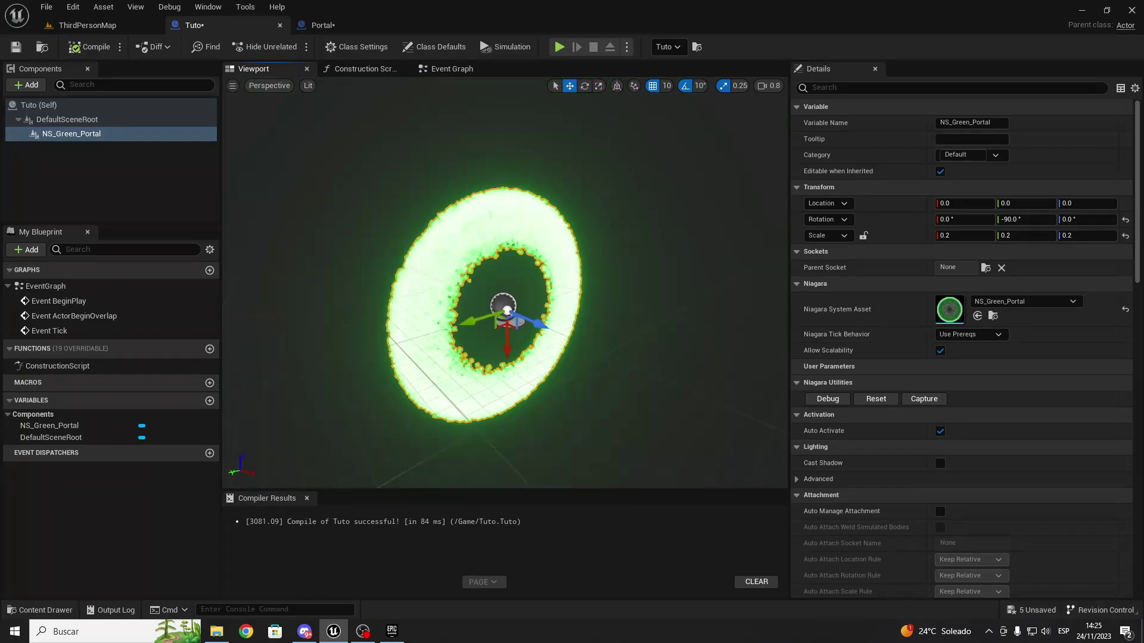
click(37, 105)
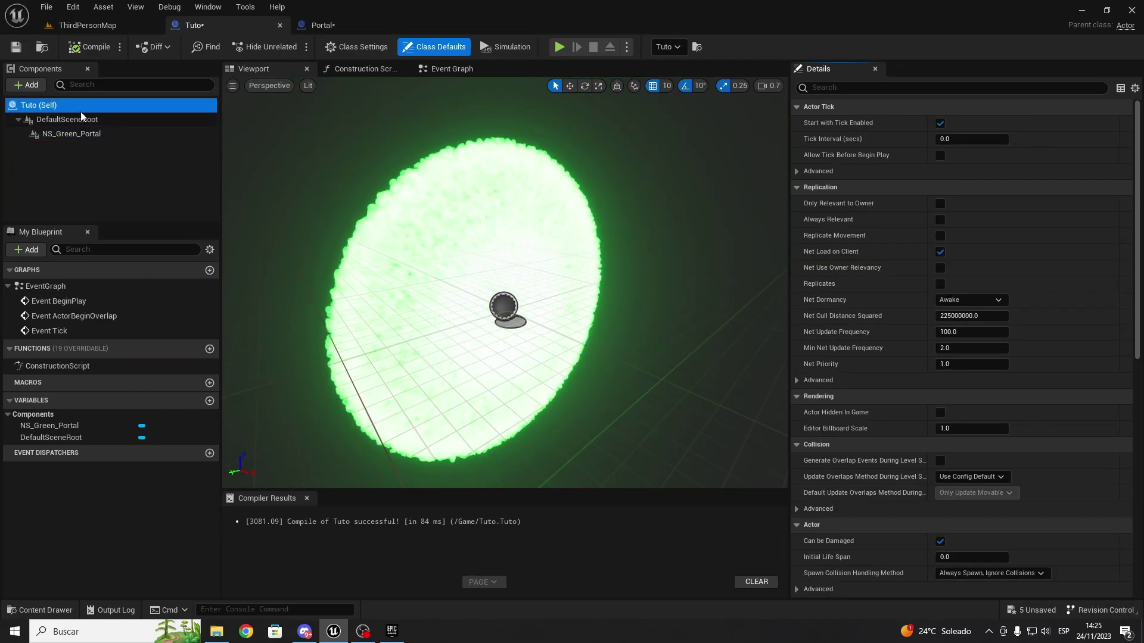
click(24, 85)
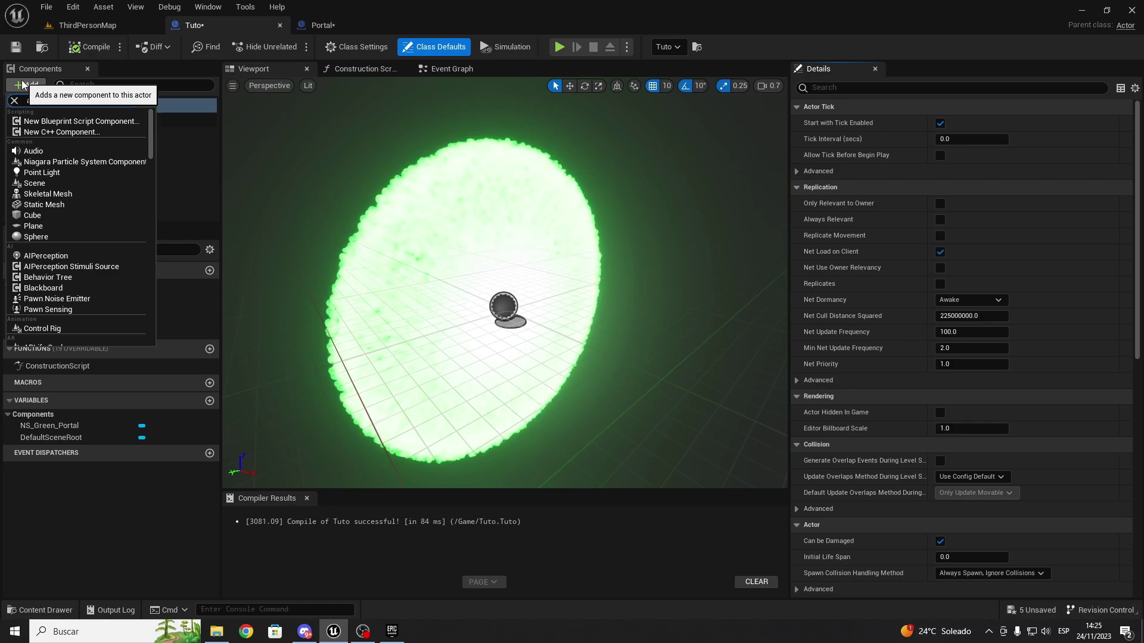
text(rro)
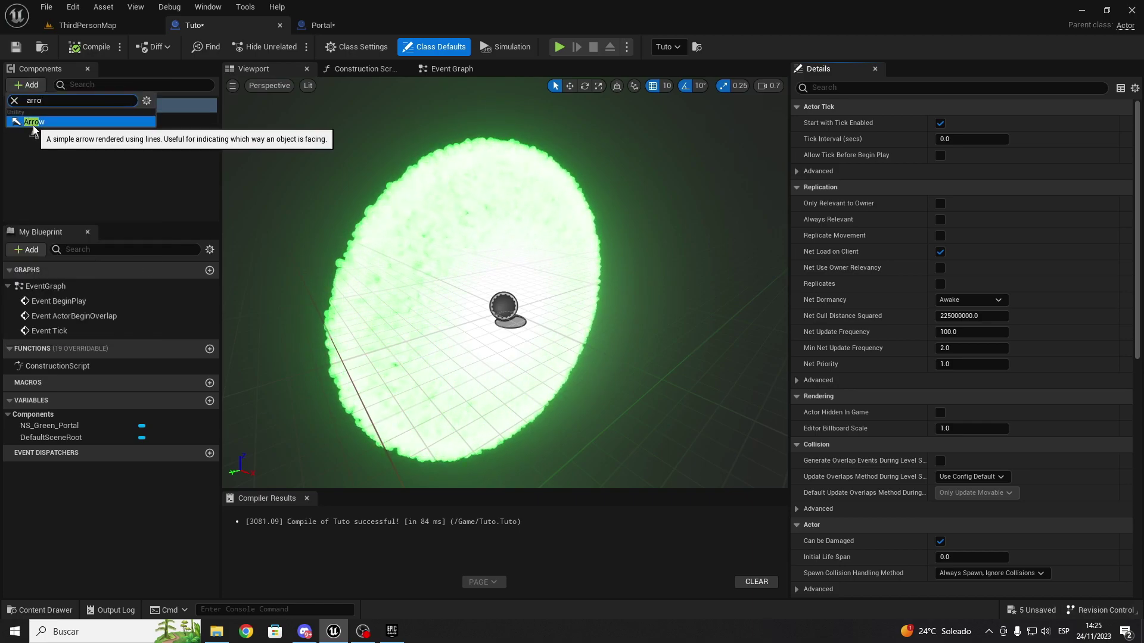
click(34, 121)
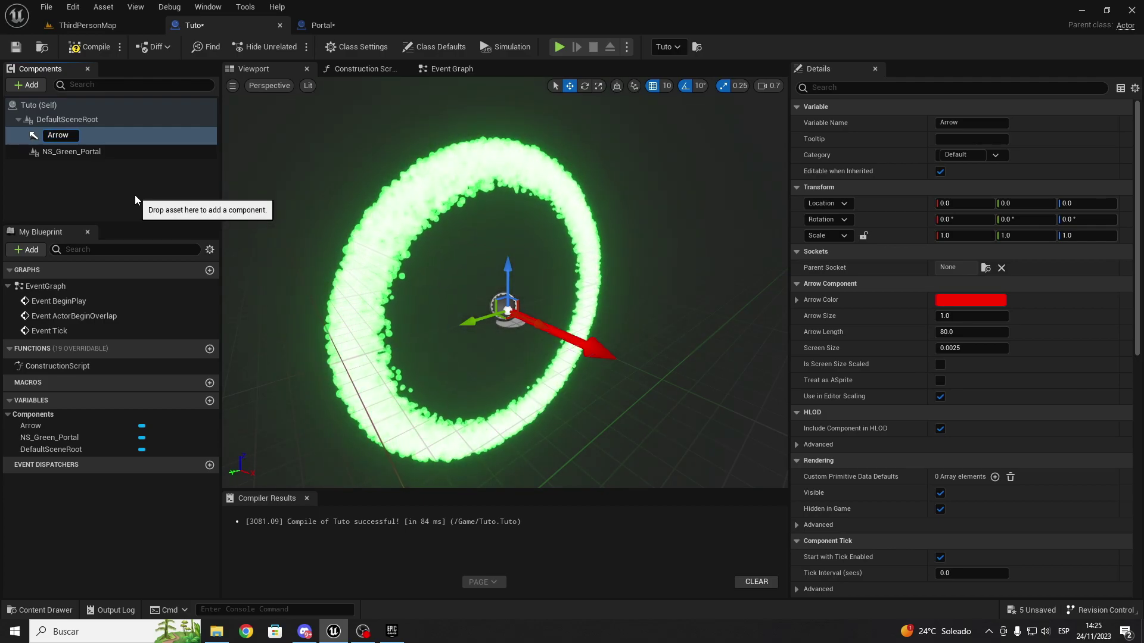
text( Roja)
key(Return)
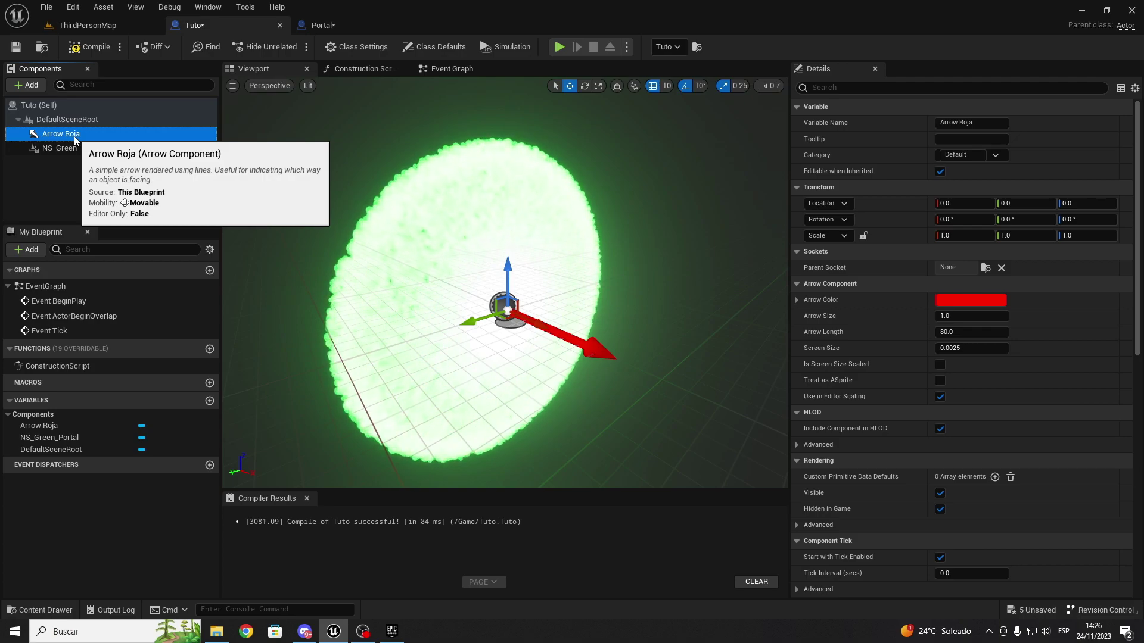
Duplicate Arrow Roja into a green arrow named Arrow Verde.
right_click(74, 137)
click(154, 223)
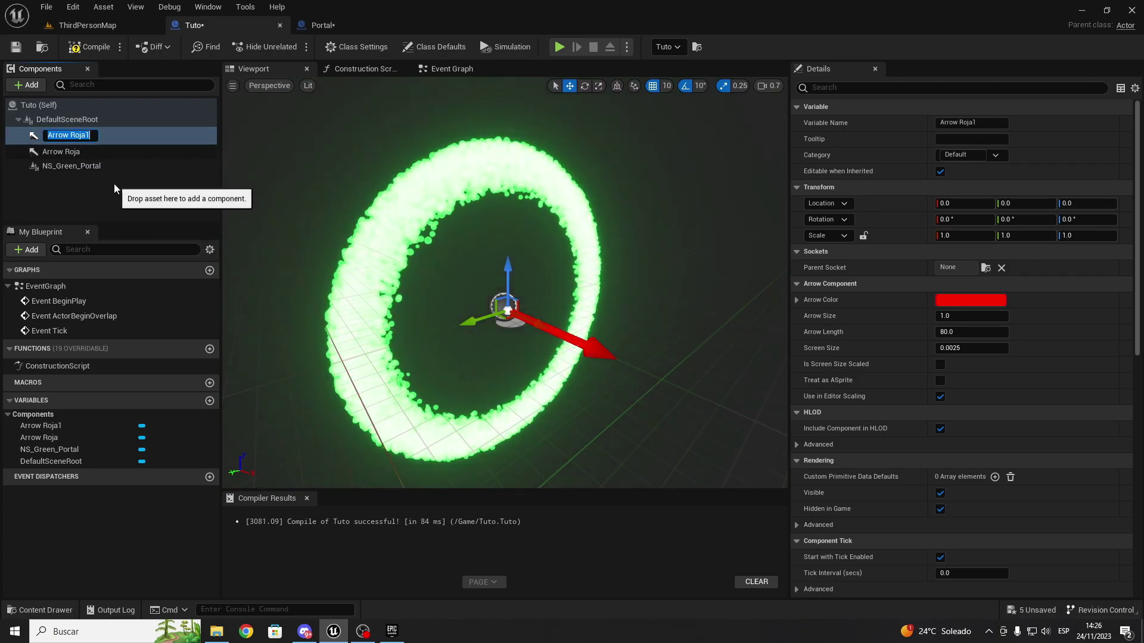
key(BackSpace)
key(BackSpace)
key(BackSpace)
key(BackSpace)
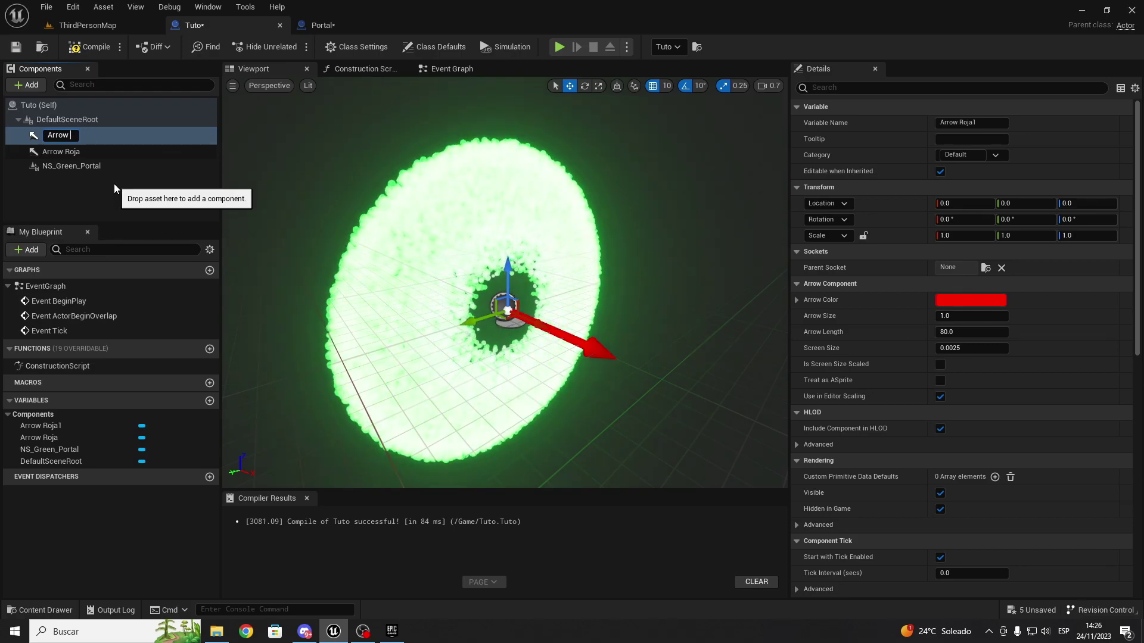
text(Ver)
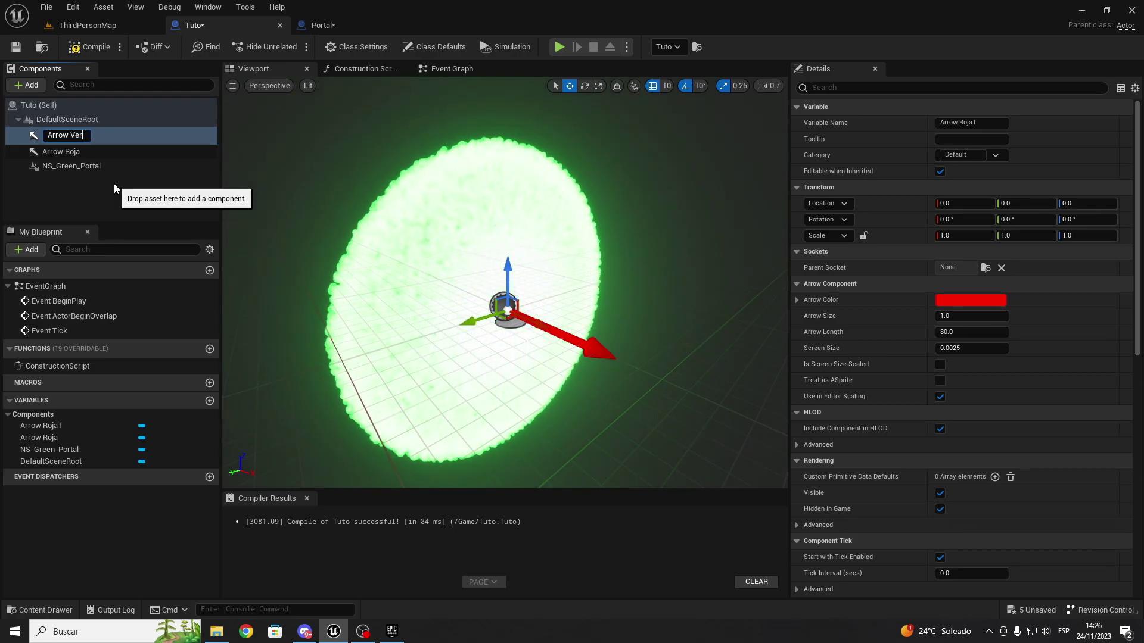
text(de)
key(Return)
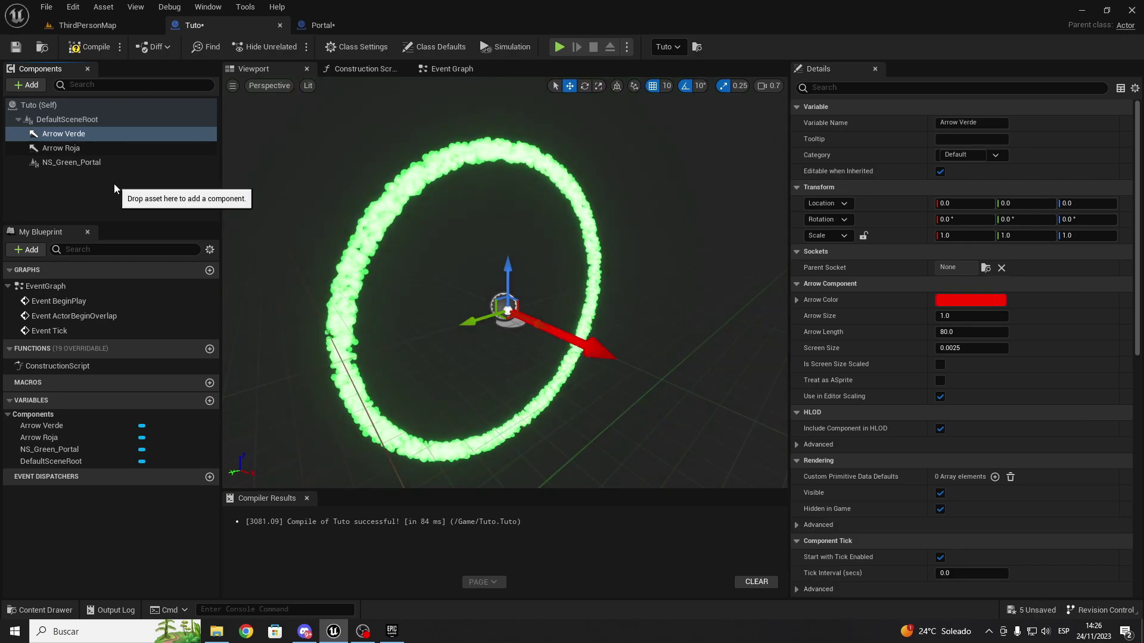
click(971, 300)
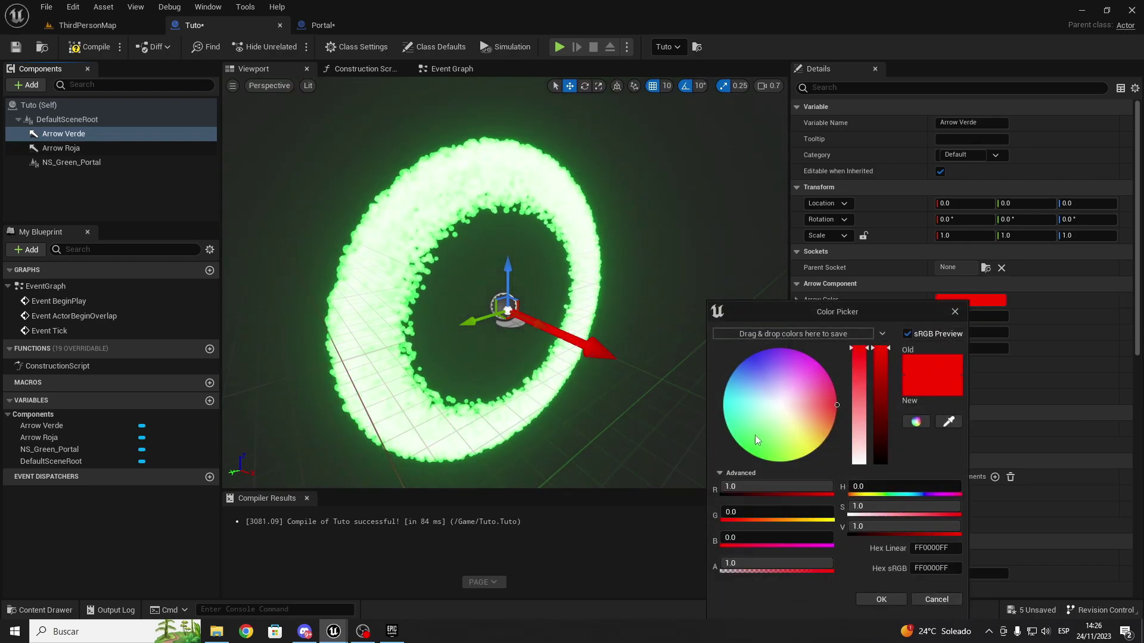
click(736, 442)
click(881, 599)
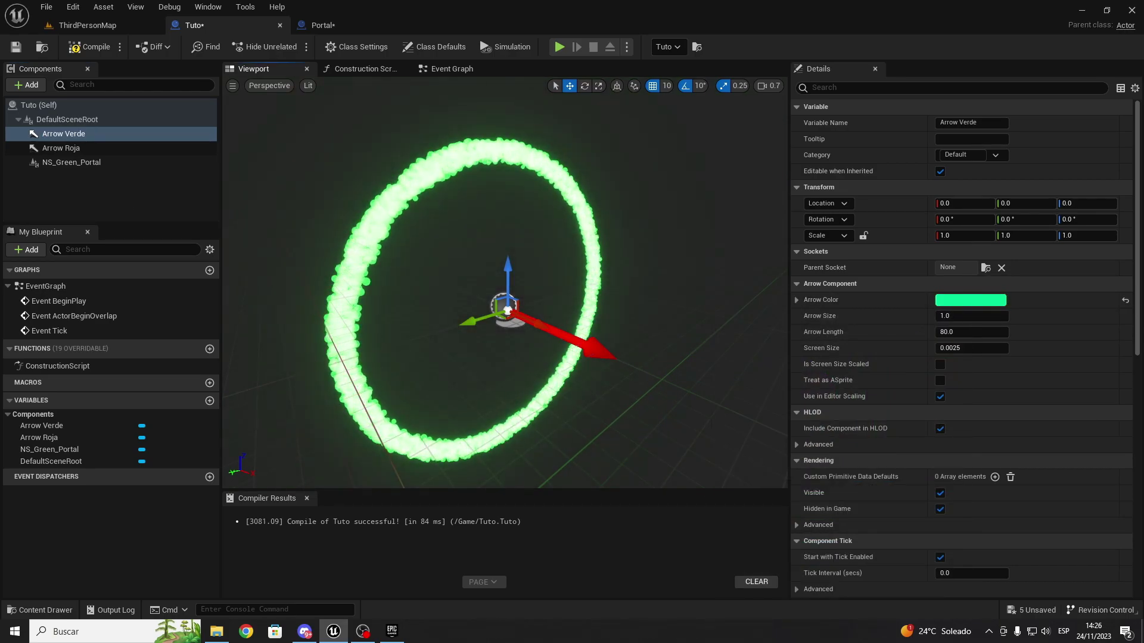
Place Arrow Verde at X 120, turned 180° toward the portal, and compile.
mouse_move(524, 276)
mouse_down()
mouse_move(572, 280)
mouse_move(614, 327)
mouse_up()
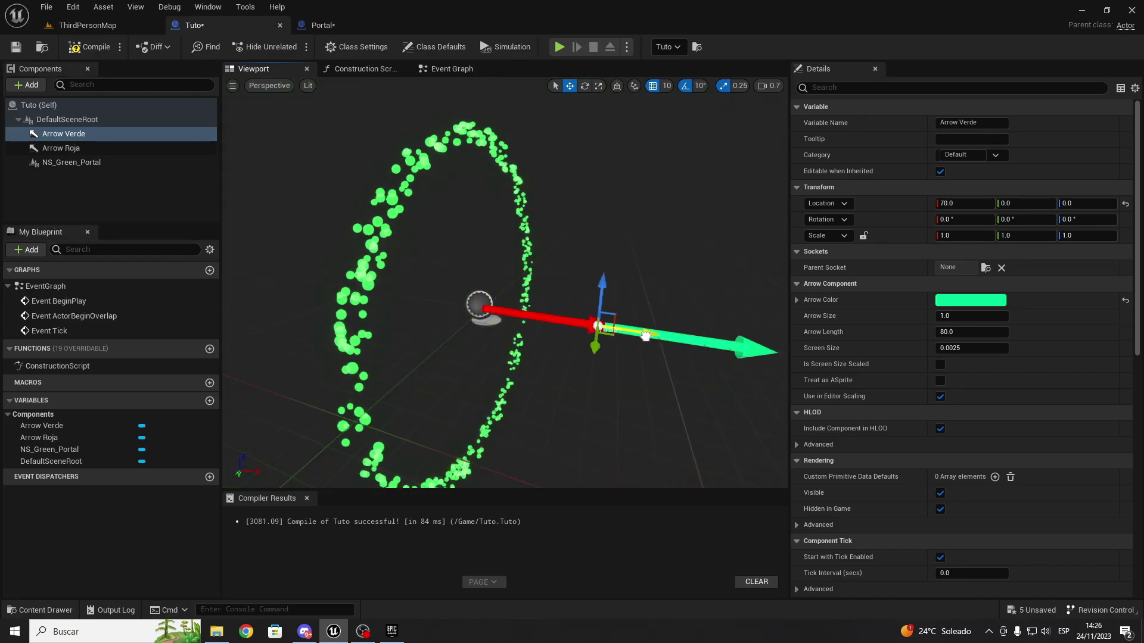
key(e)
drag(691, 340, 701, 381)
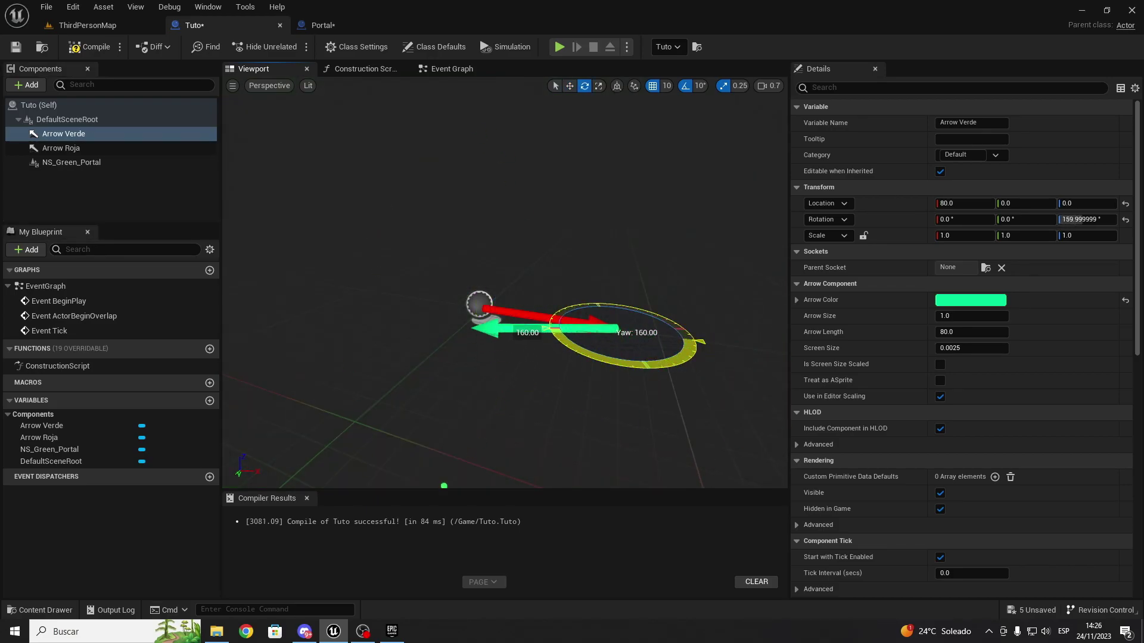
key(w)
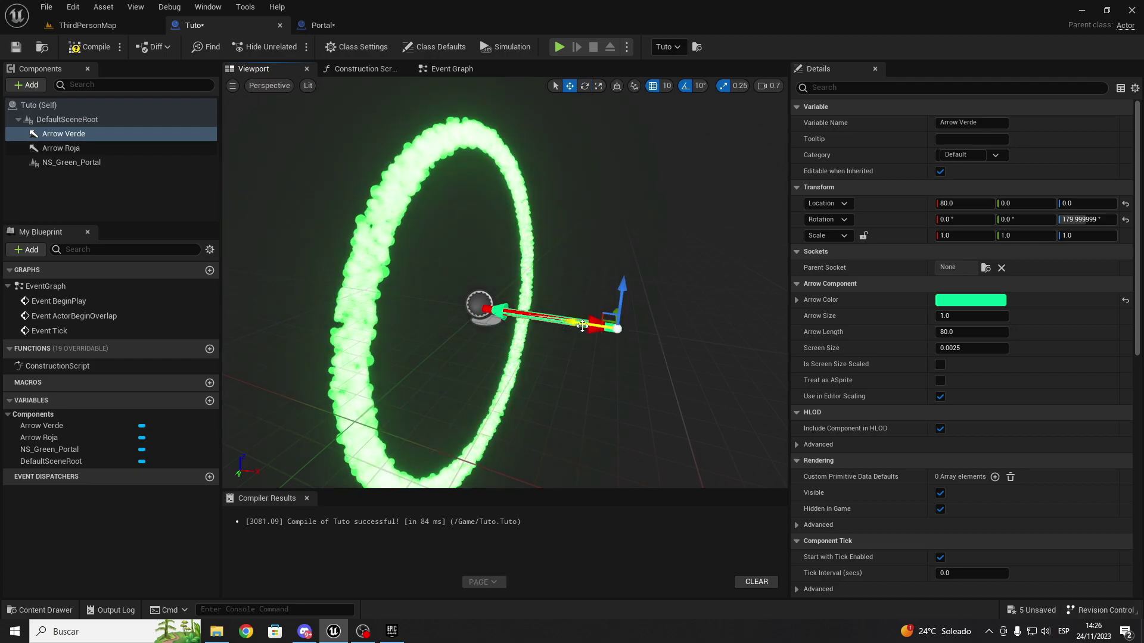
drag(614, 328, 642, 336)
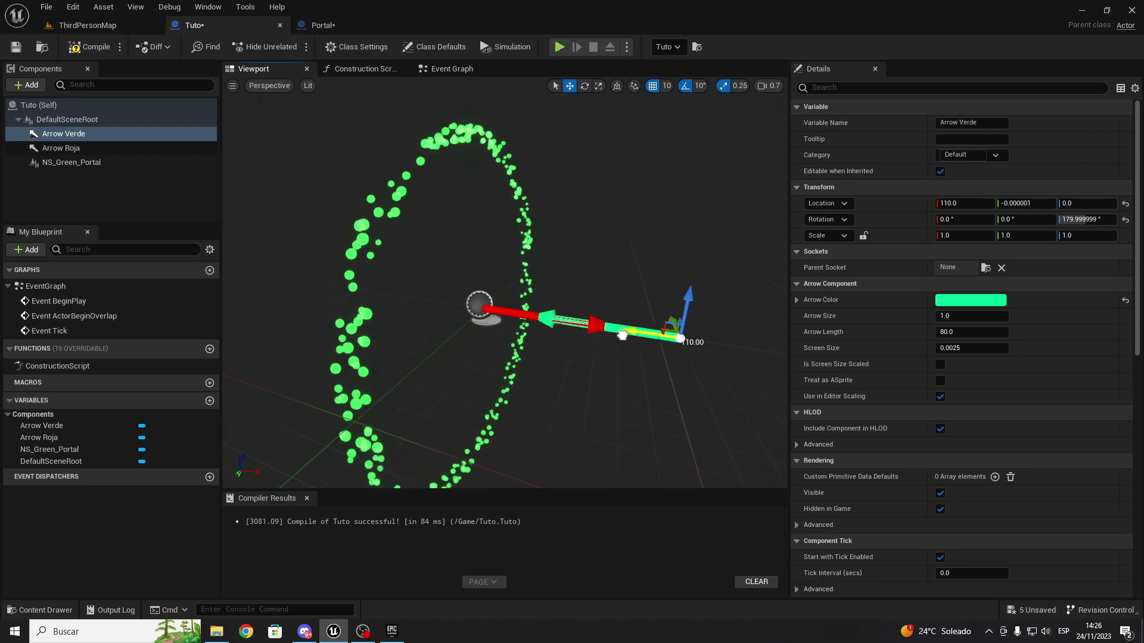
click(84, 47)
mouse_move(519, 336)
right_down()
mouse_move(434, 231)
mouse_move(417, 250)
right_up()
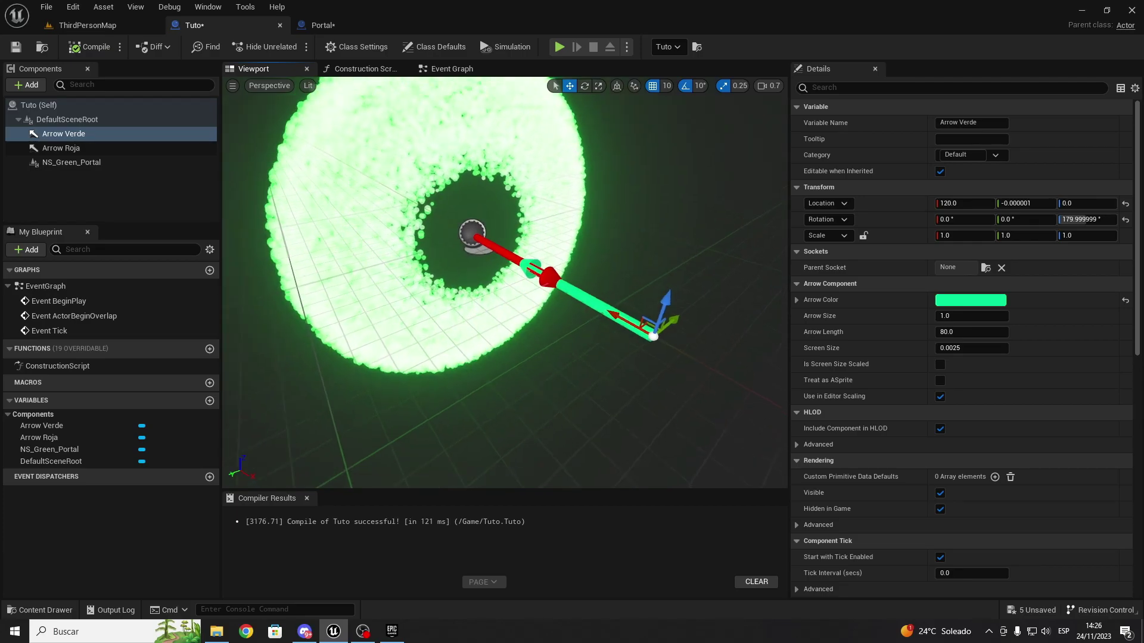
scroll(505, 283, up, 5)
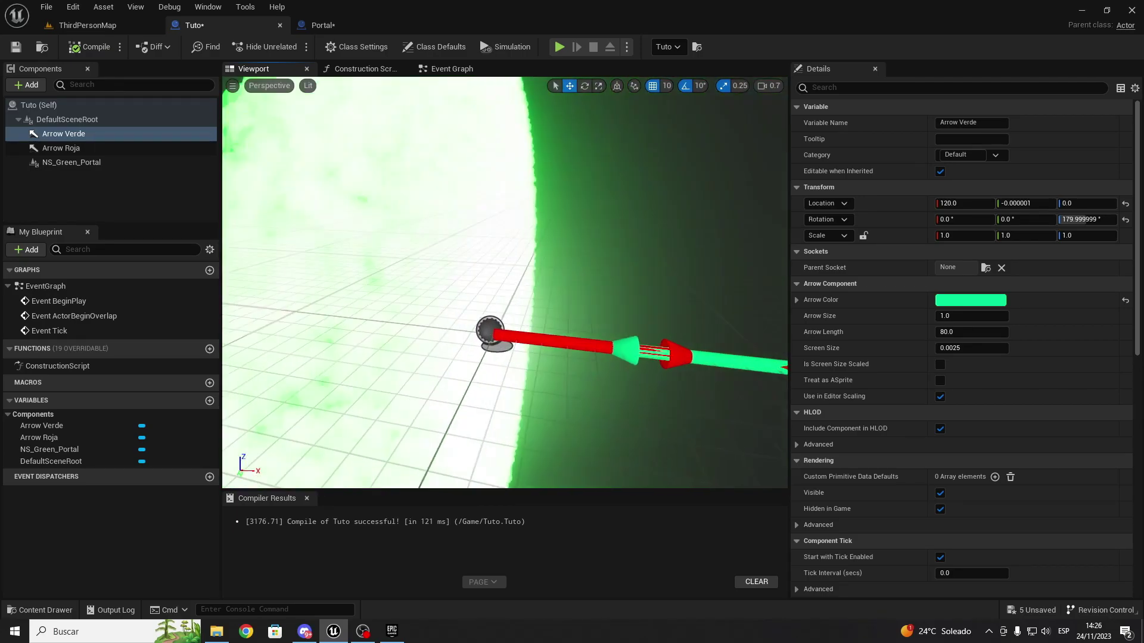
right_drag(505, 283, 507, 286)
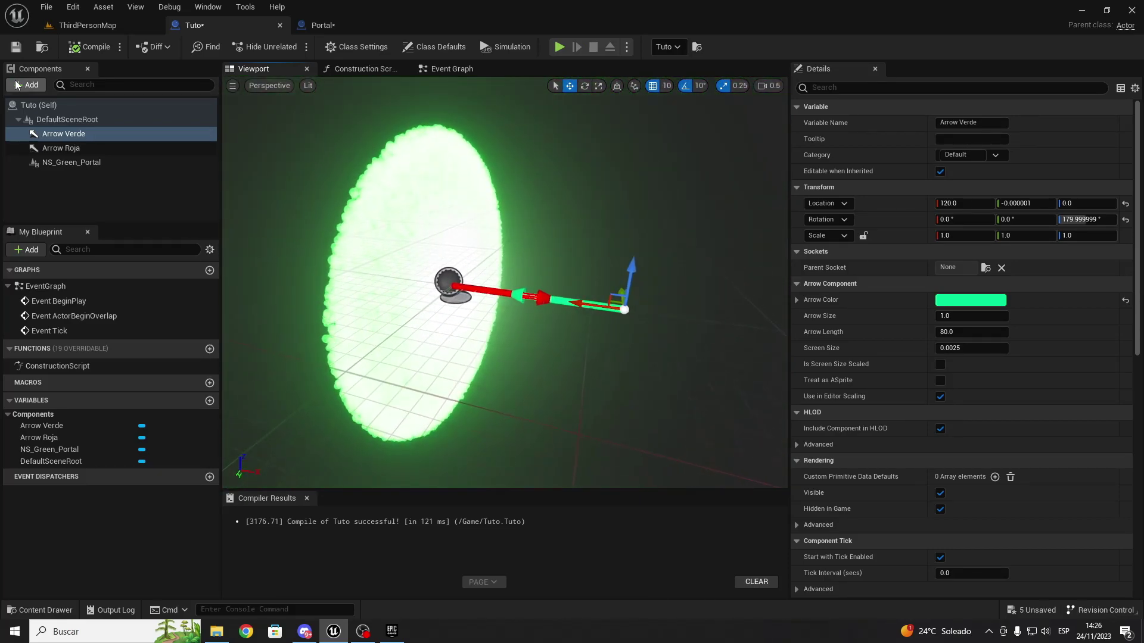
Add a Sphere Collision component named Sphere Collision under DefaultSceneRoot, then compile.
click(34, 106)
click(27, 90)
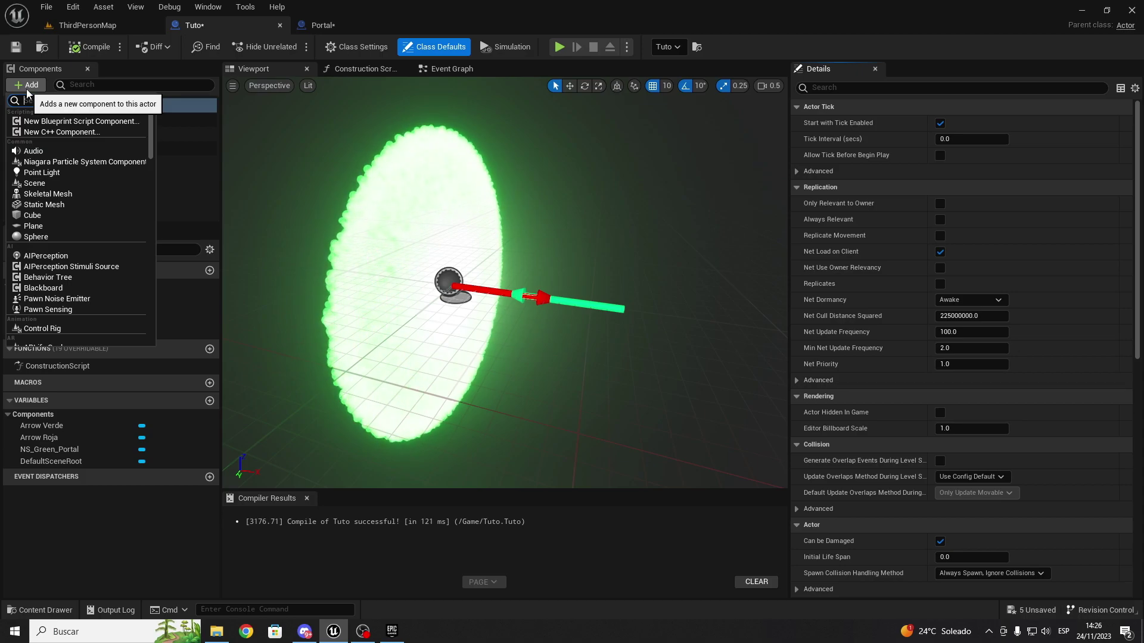
text(coll)
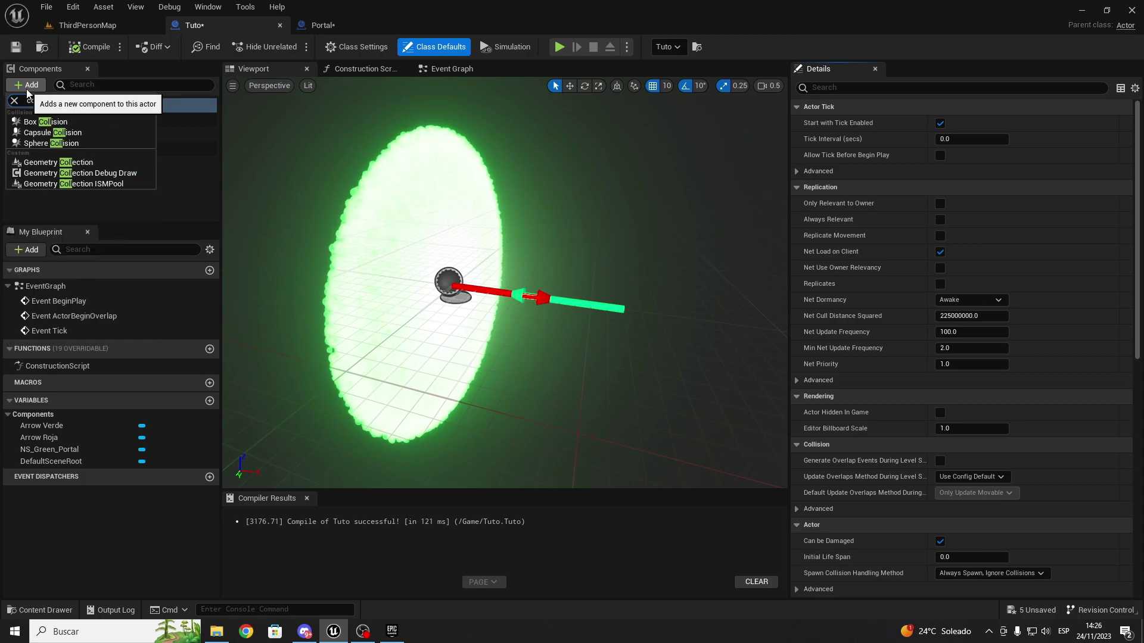
click(48, 143)
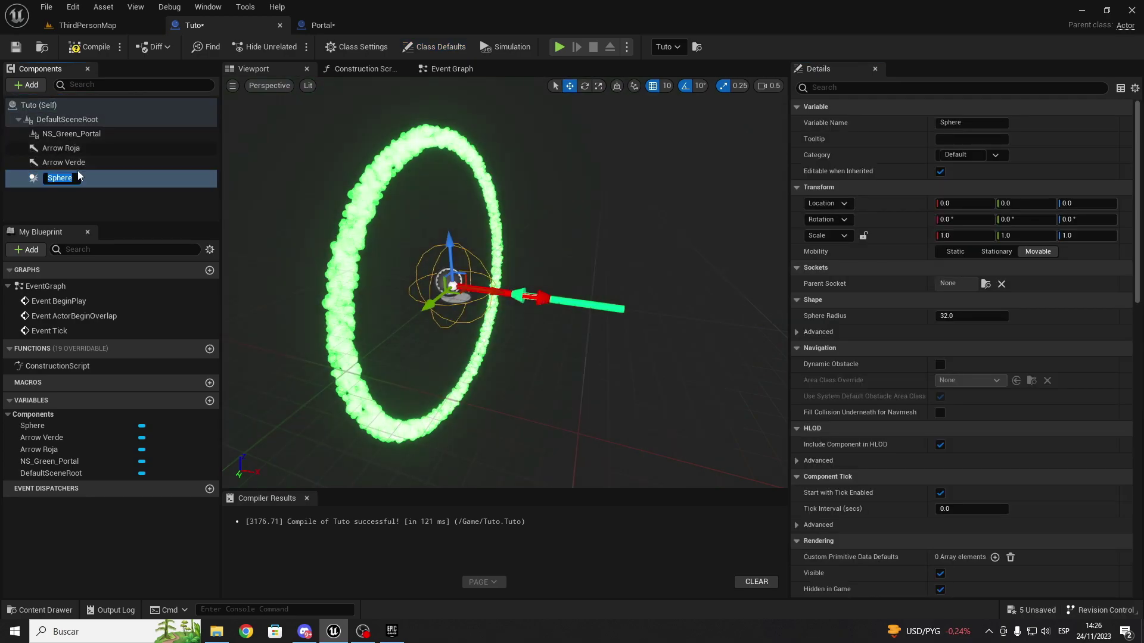
key(End)
text(C)
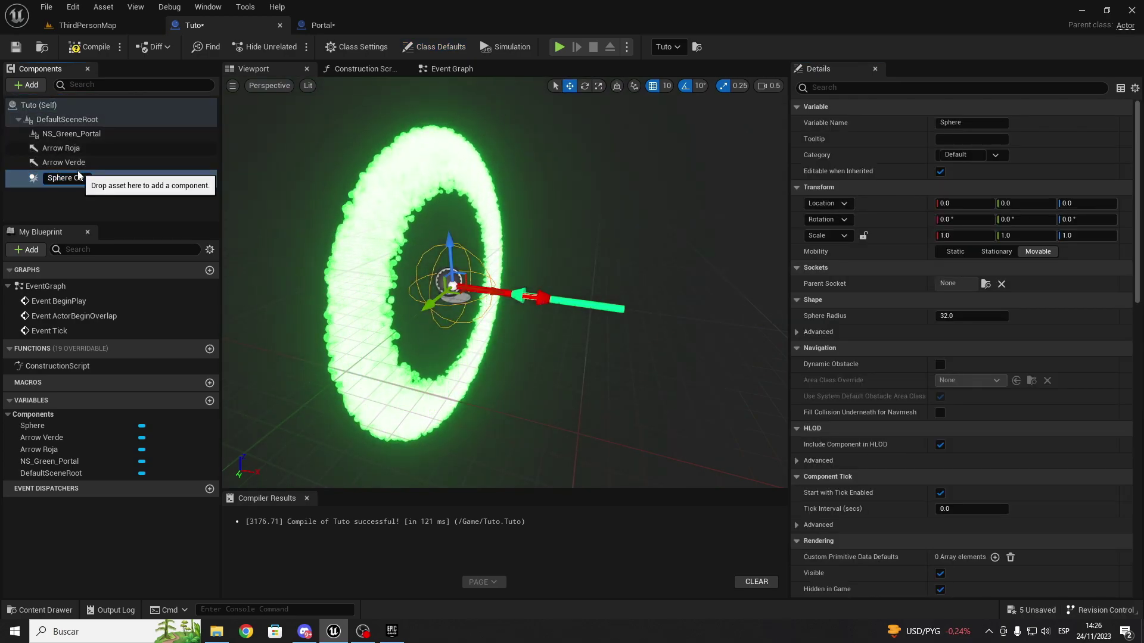
text(ollision)
key(Return)
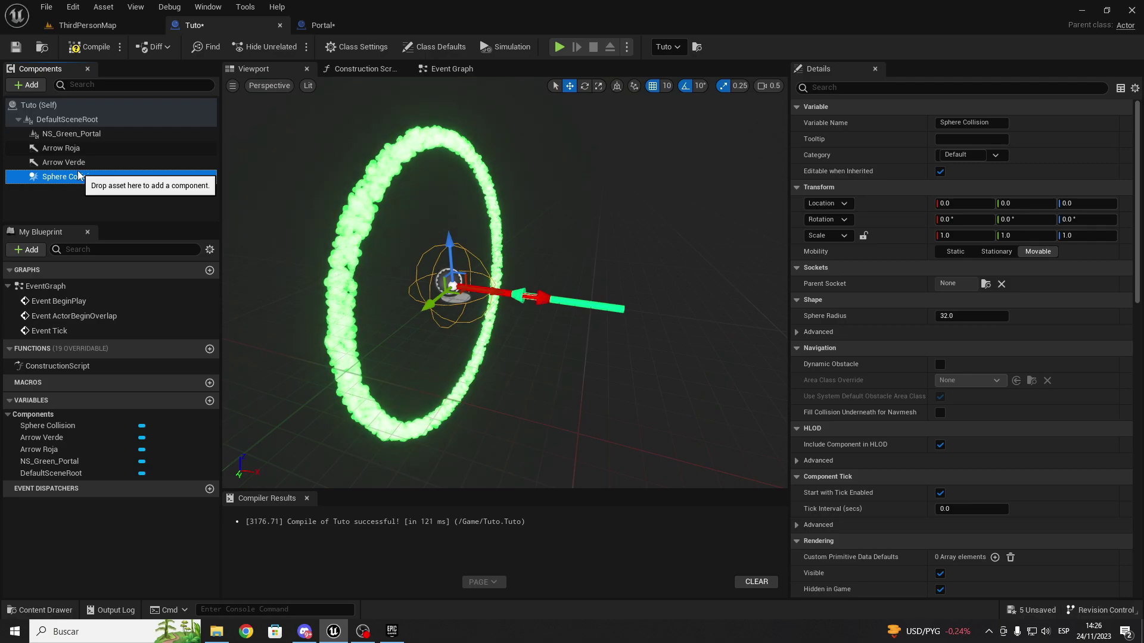
click(89, 46)
Enlarge the Sphere Collision radius from 32.0 to 70.333046 and recompile Tuto.
right_drag(507, 357, 417, 358)
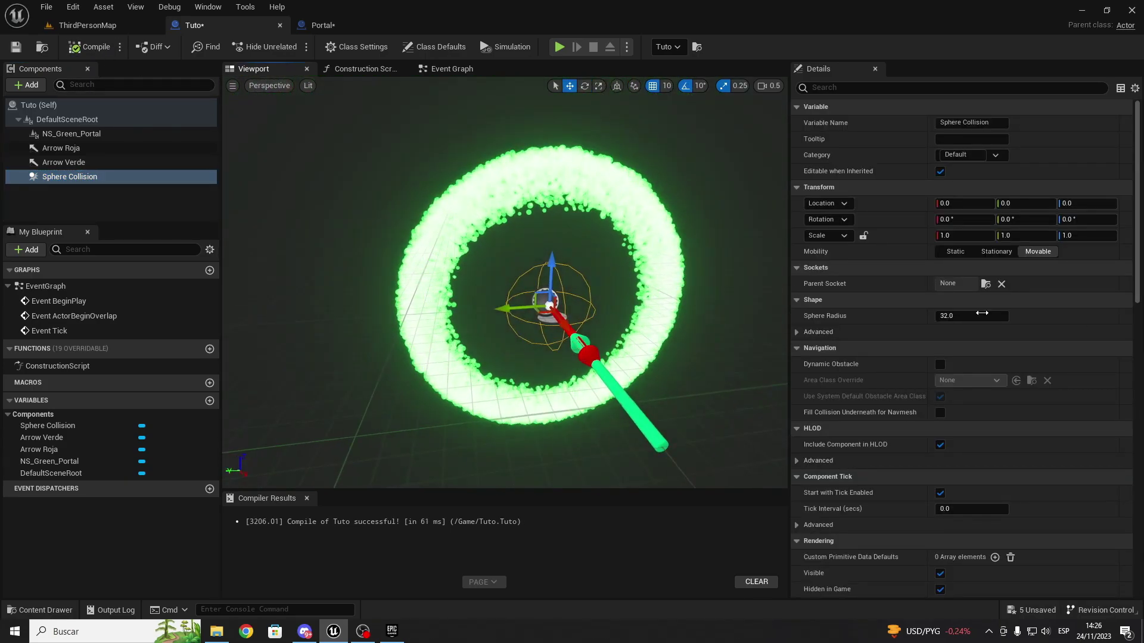
drag(968, 314, 1013, 314)
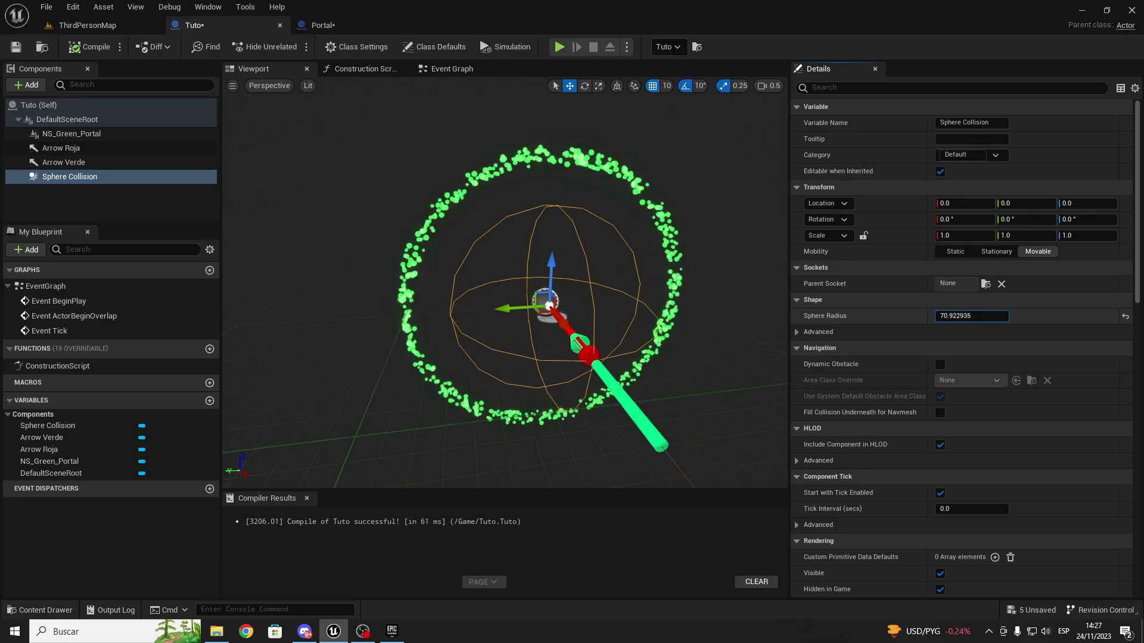
click(95, 47)
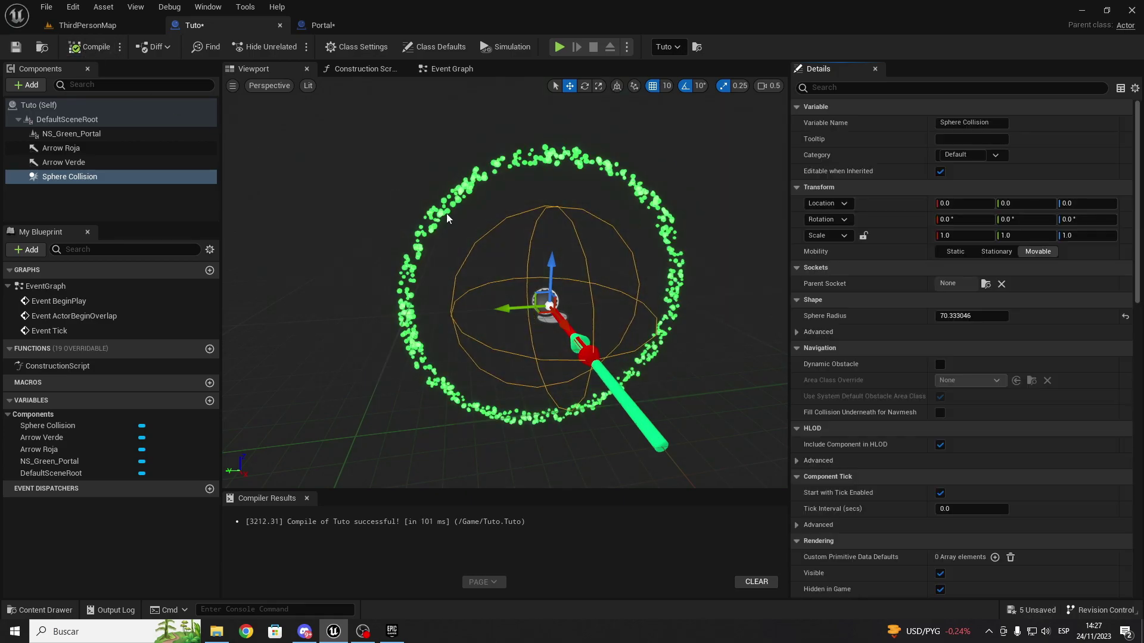
right_drag(417, 268, 369, 268)
mouse_move(622, 326)
right_down()
mouse_move(587, 325)
mouse_move(654, 333)
mouse_move(620, 316)
right_up()
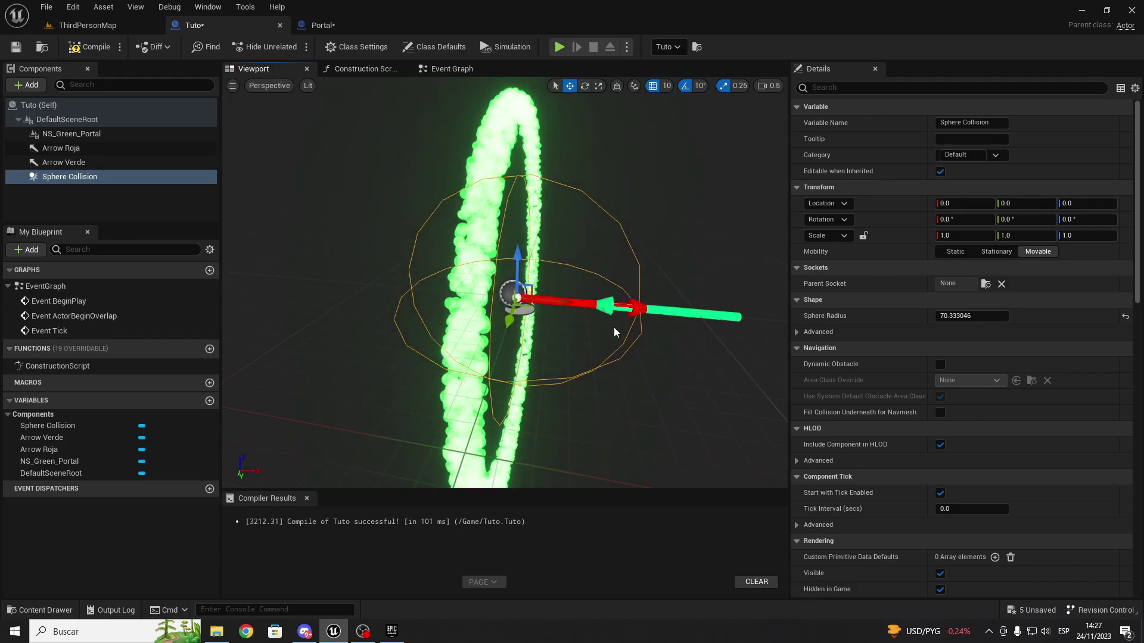
key(ctrl+z)
right_drag(610, 327, 522, 329)
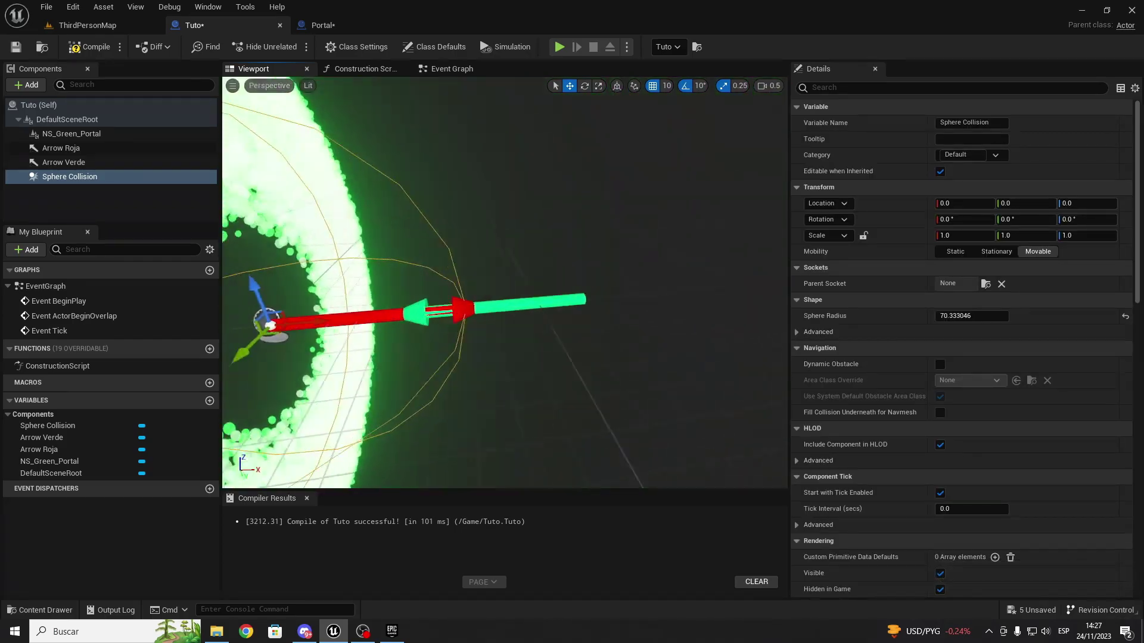
scroll(522, 329, down, 5)
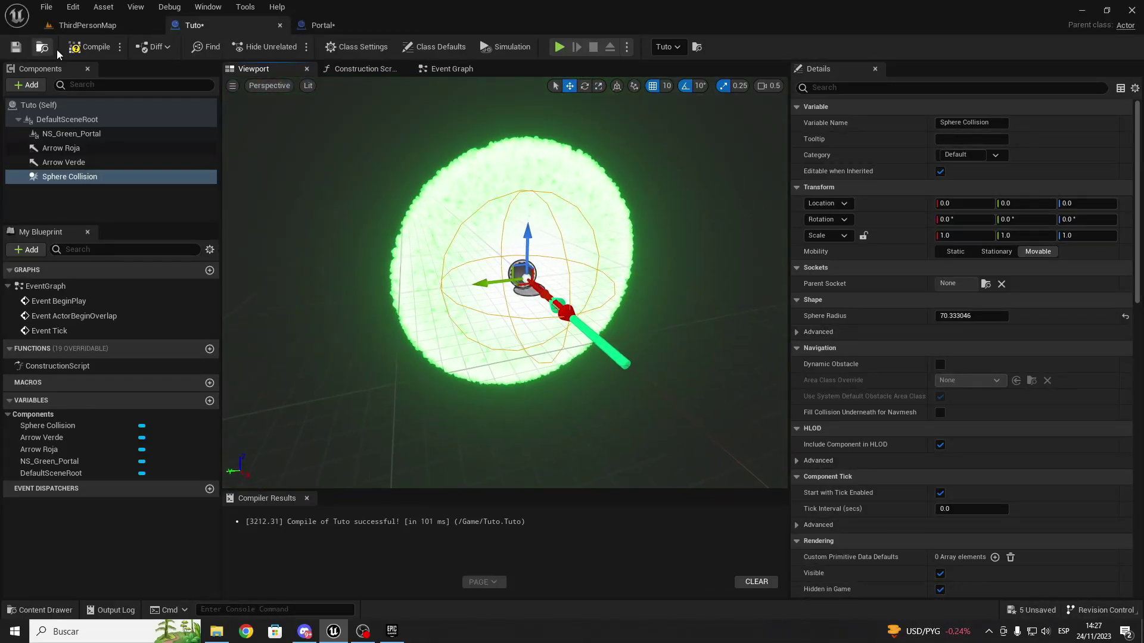
click(89, 46)
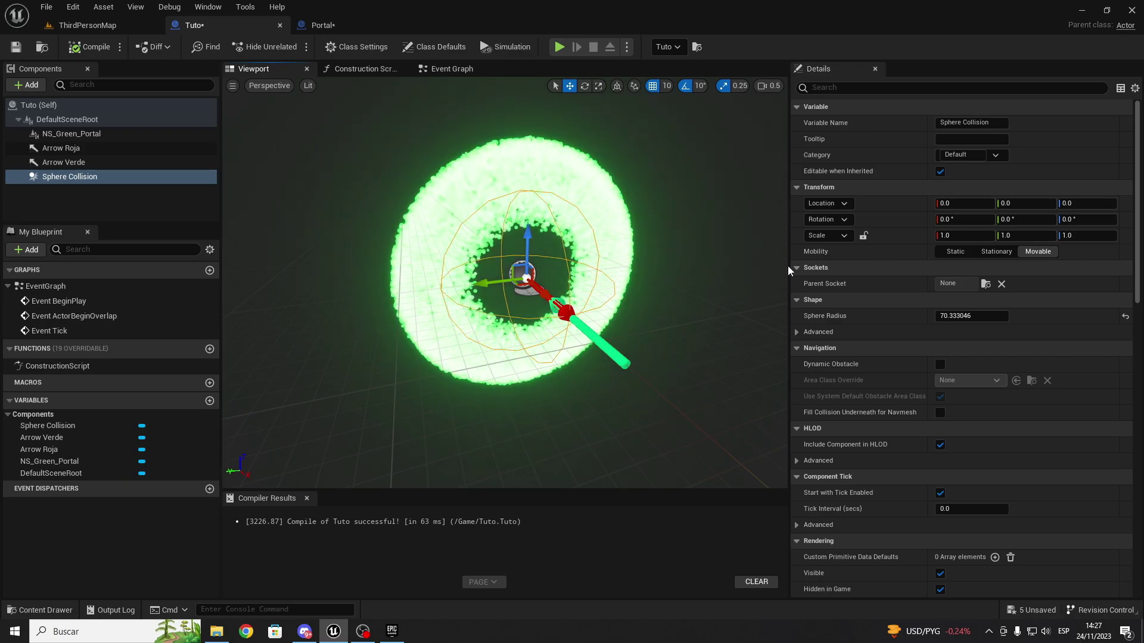
Add an On Component Begin Overlap event for Sphere Collision from its Details events.
click(102, 178)
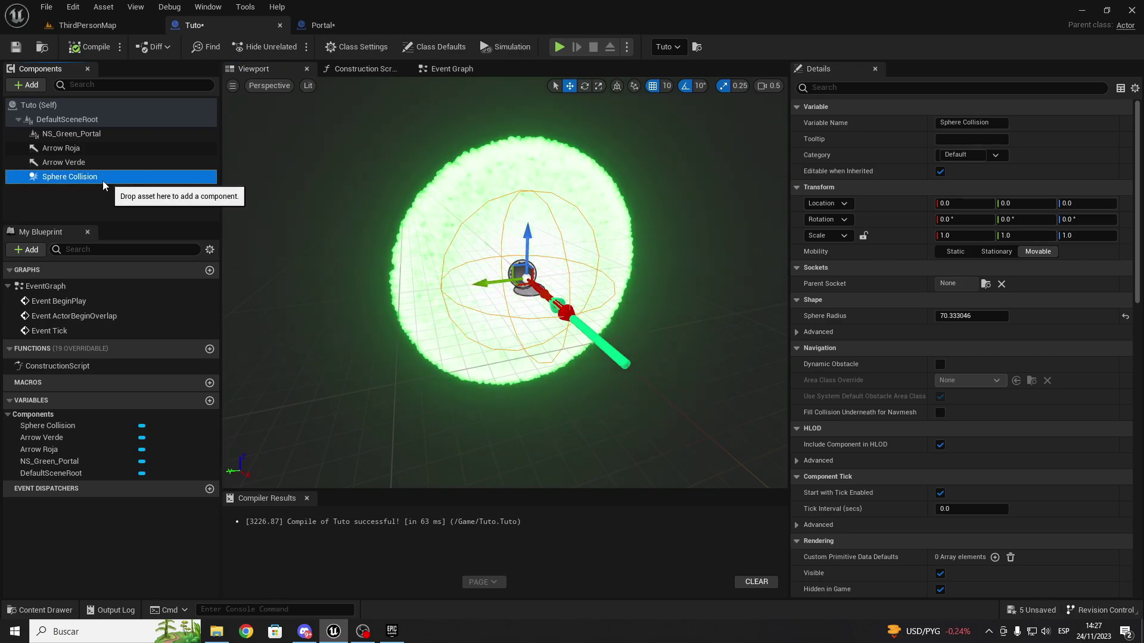
scroll(929, 345, down, 5)
scroll(969, 343, down, 5)
scroll(974, 344, down, 5)
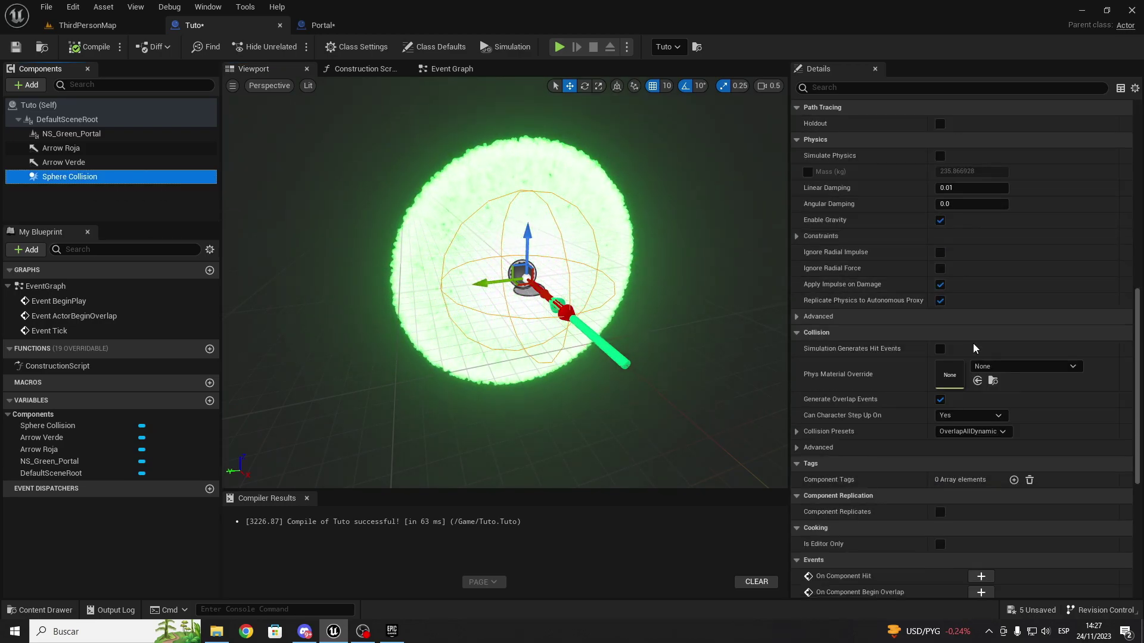
scroll(975, 344, down, 5)
scroll(975, 344, down, 5)
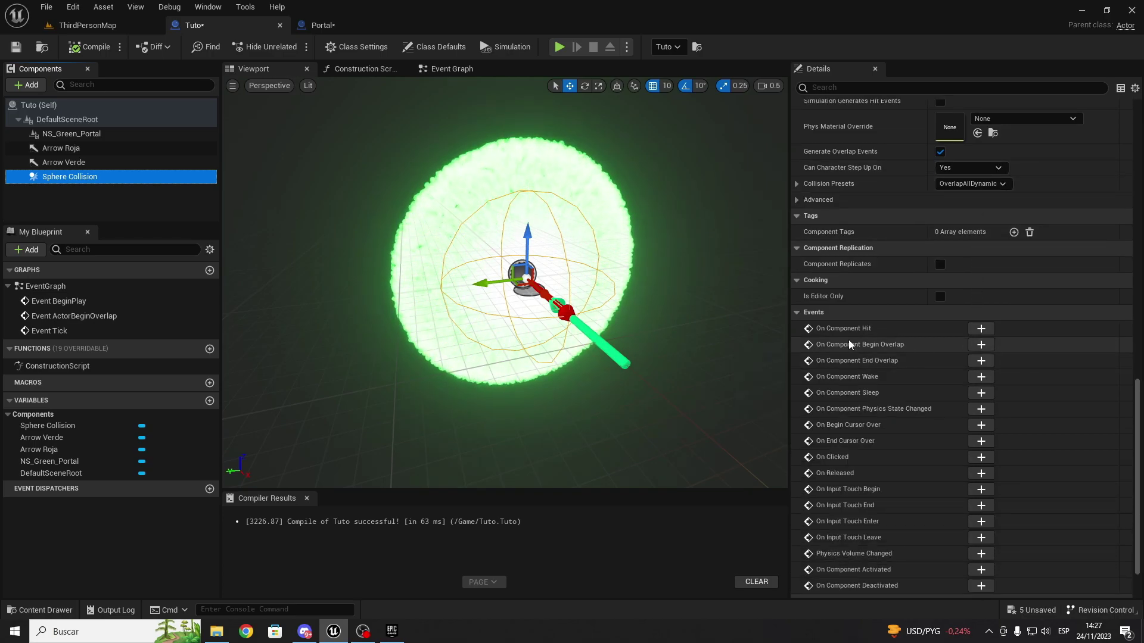
mouse_move(871, 348)
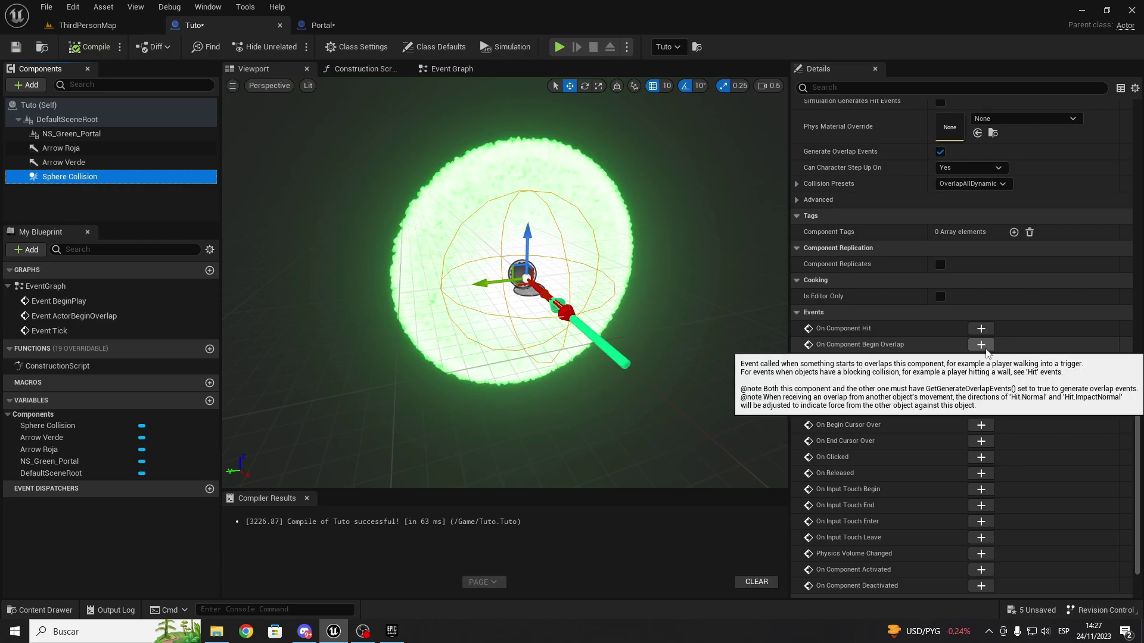
click(982, 345)
scroll(528, 252, down, 4)
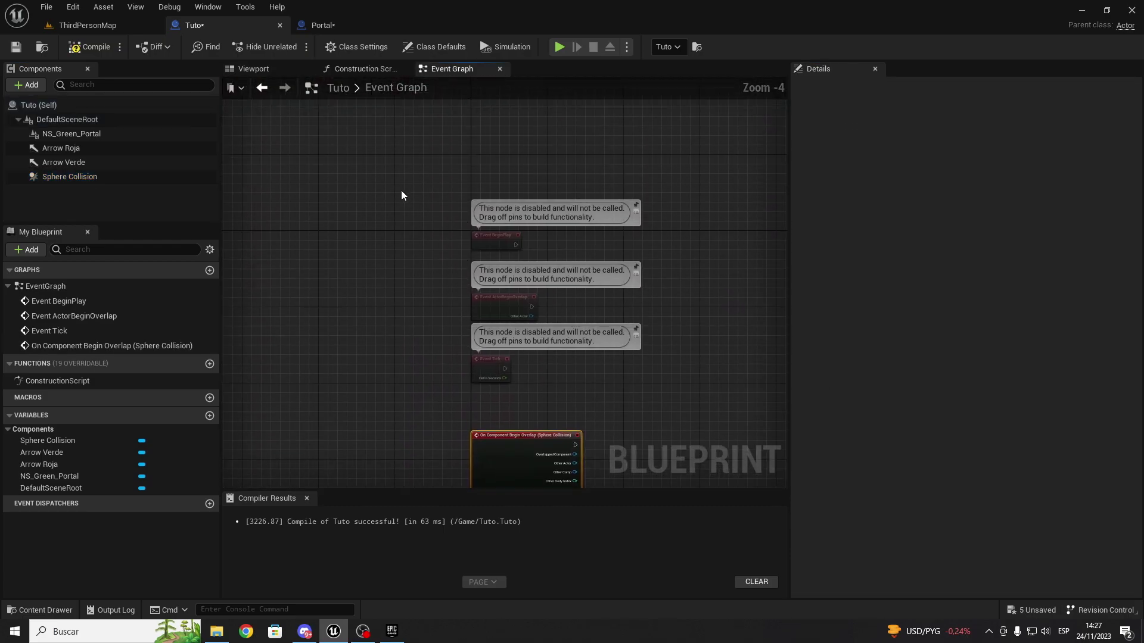
Delete the three greyed-out default events and recompile, keeping only the overlap event.
drag(403, 192, 575, 379)
key(Delete)
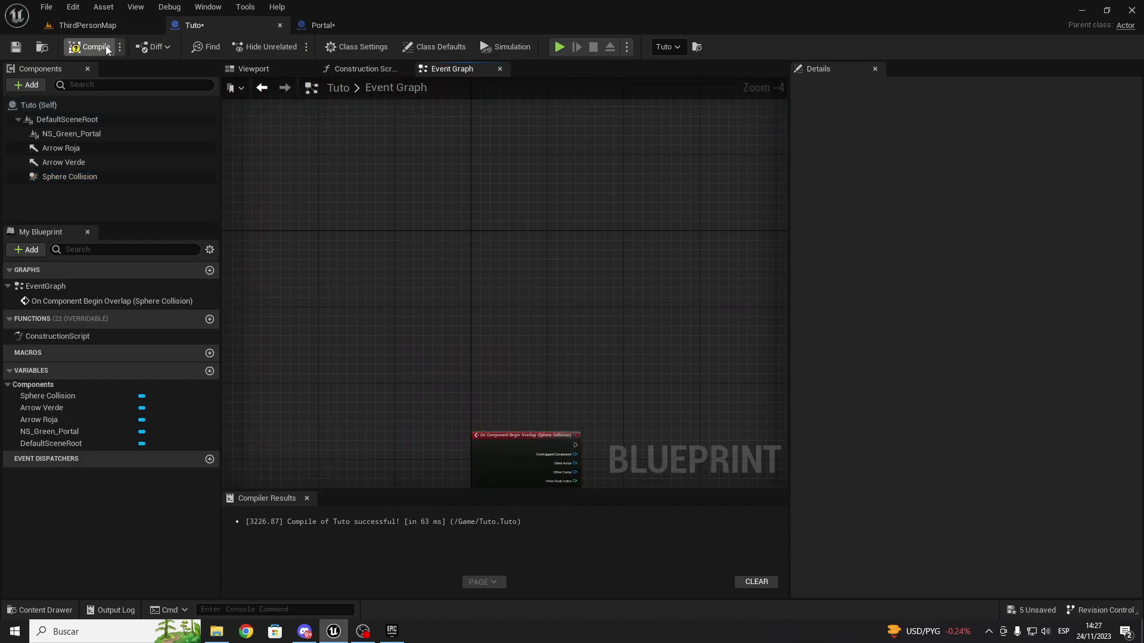
click(106, 47)
scroll(529, 163, up, 3)
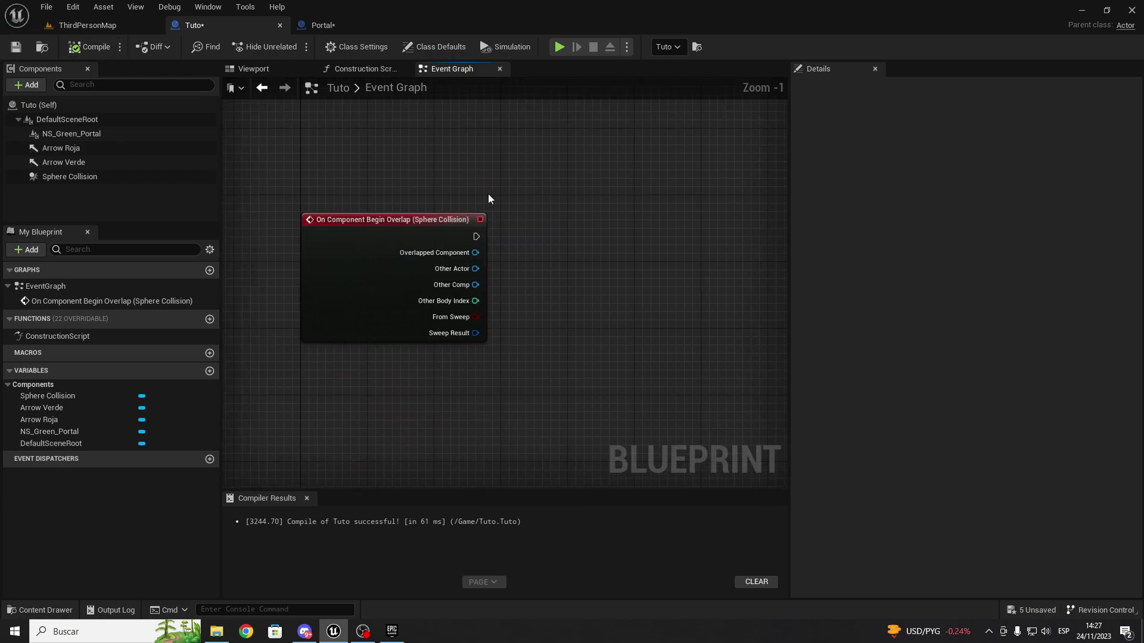
right_drag(488, 194, 432, 194)
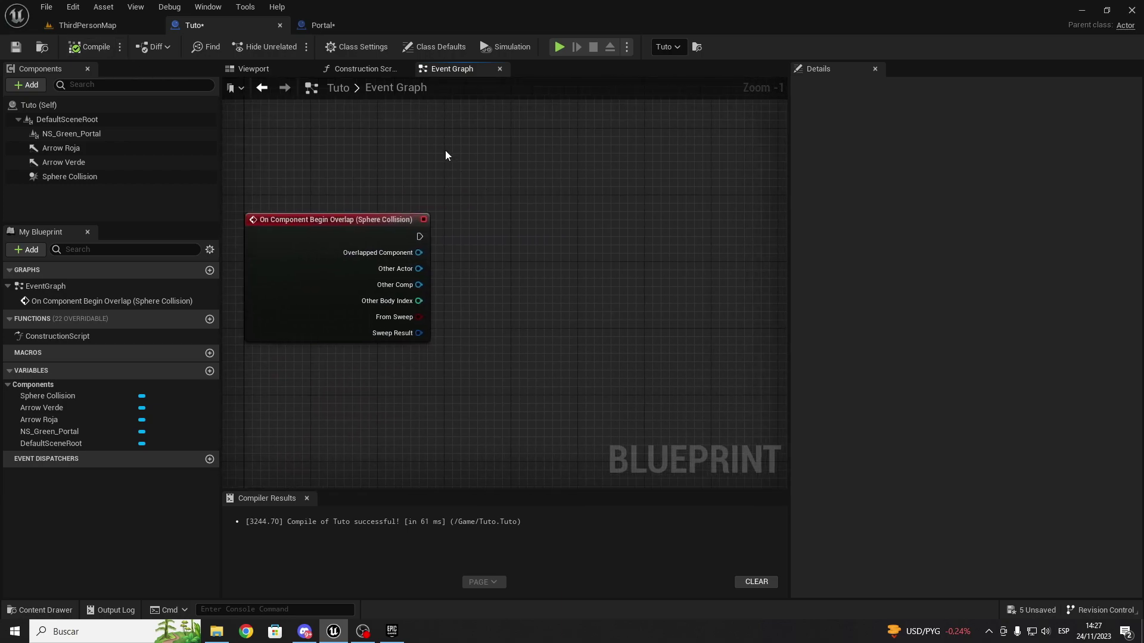
Place an Arrow Roja reference in the Construction Script graph.
click(351, 70)
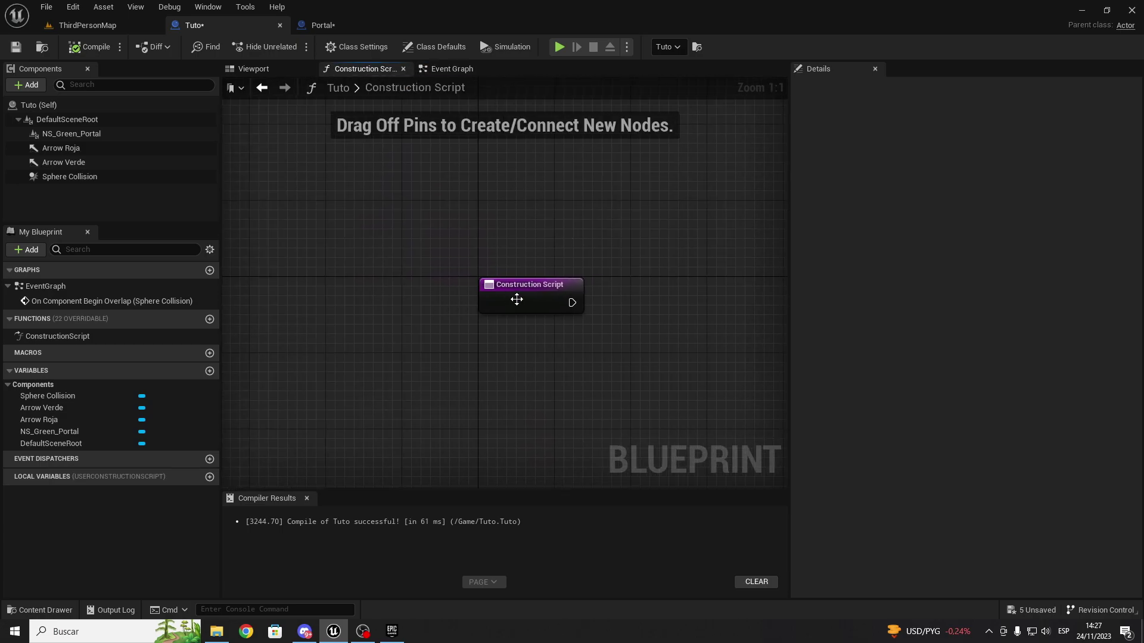
right_drag(634, 236, 537, 238)
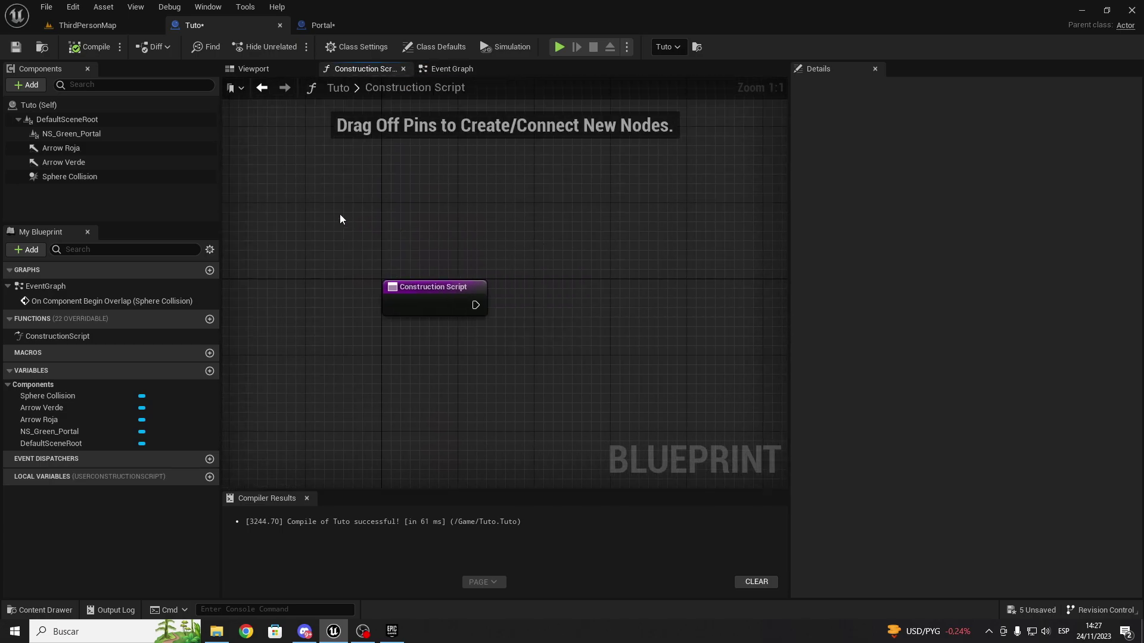
drag(94, 148, 471, 218)
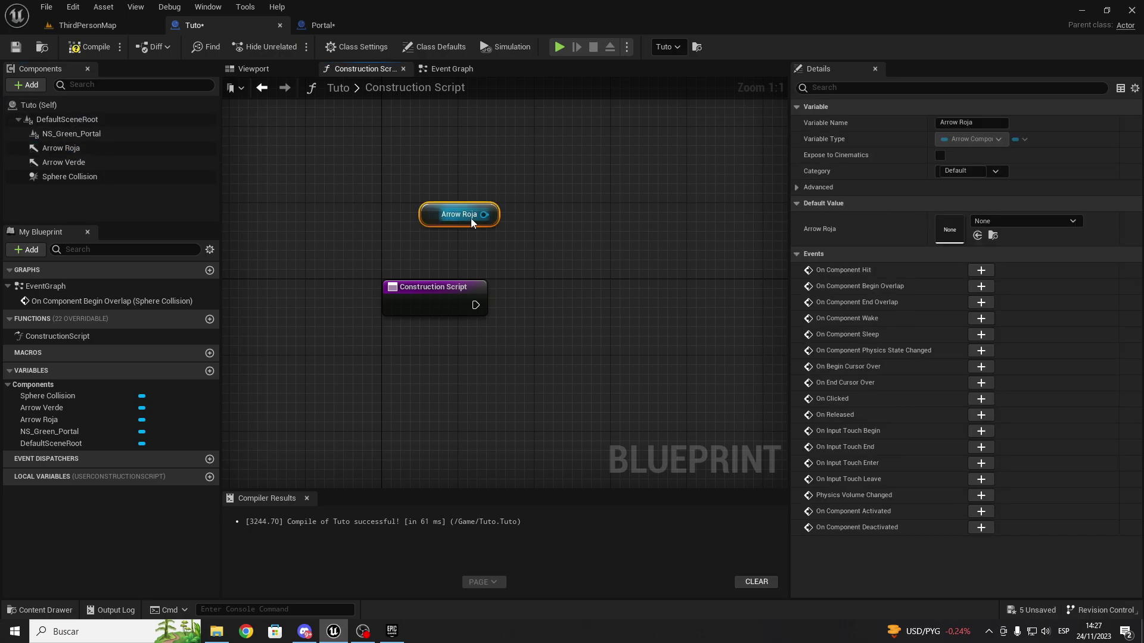
right_drag(495, 221, 391, 240)
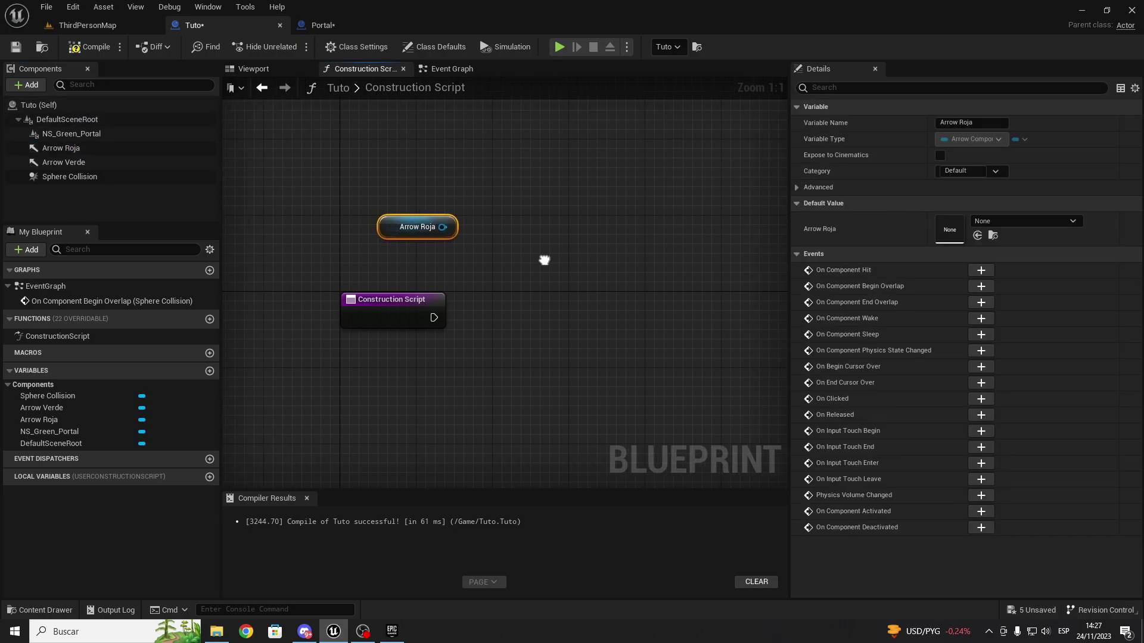
drag(412, 236, 489, 270)
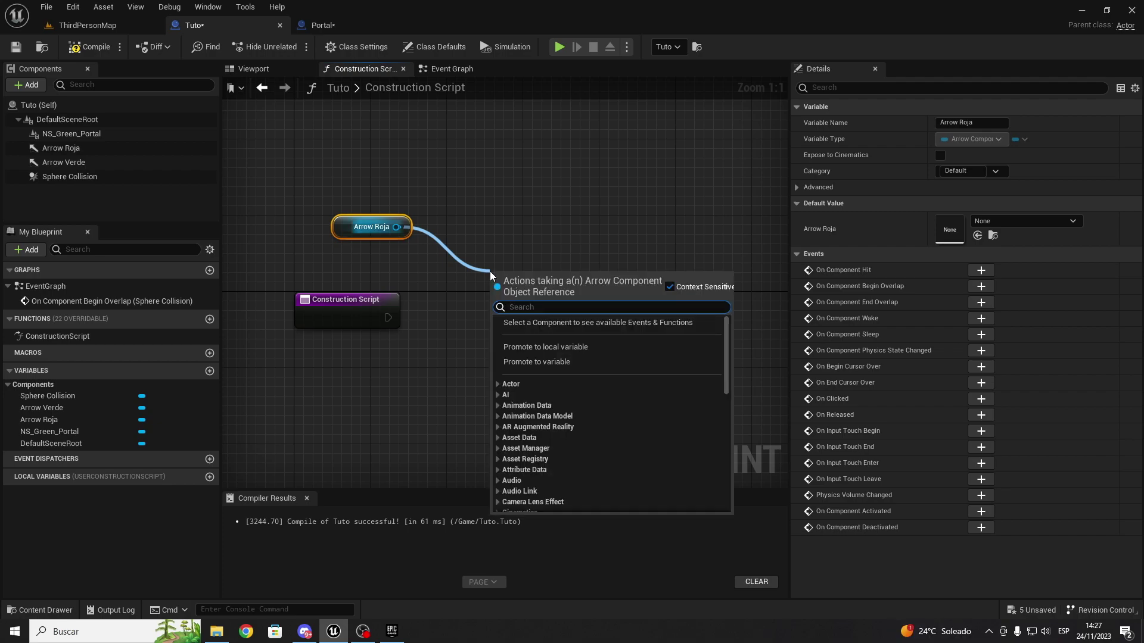
text(g)
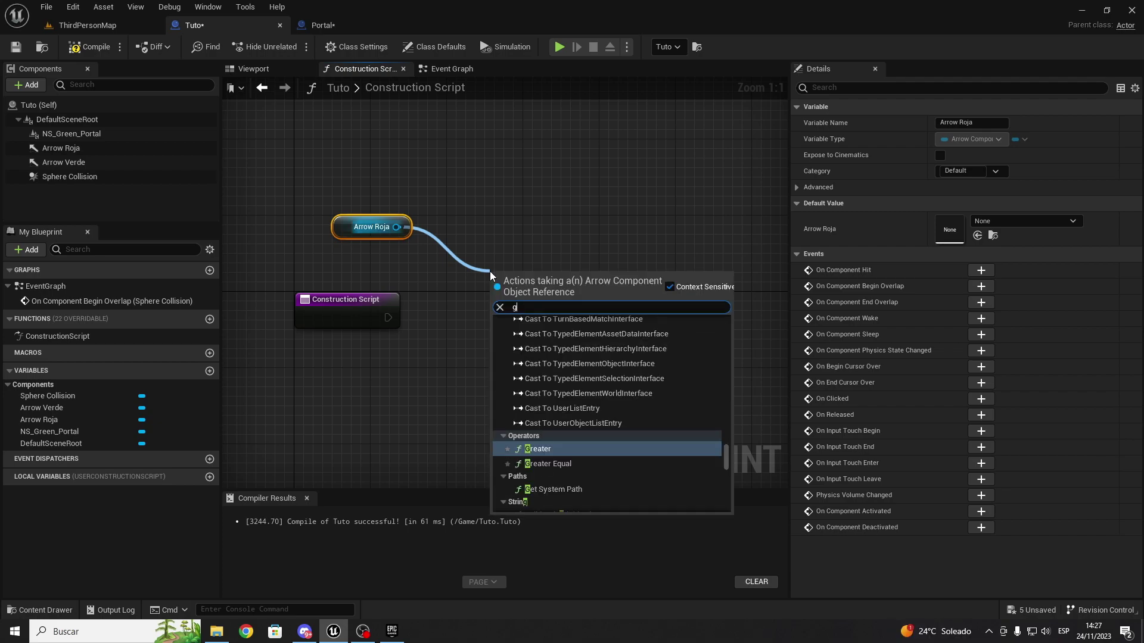
text(et wor)
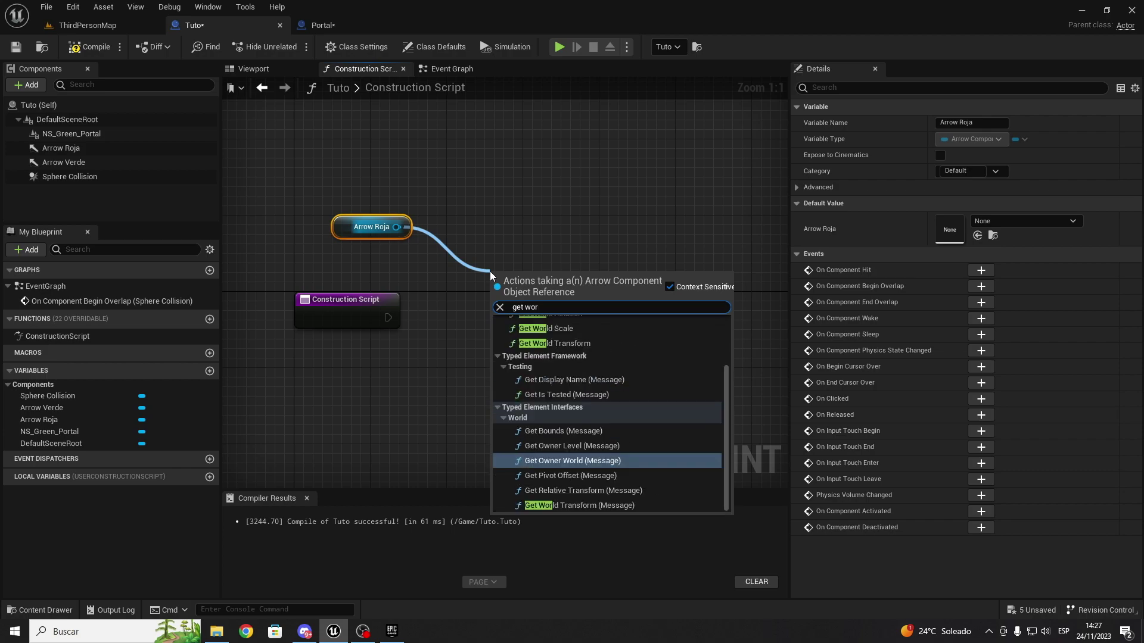
key(Up)
key(Up)
key(Up)
key(Up)
key(Up)
key(Up)
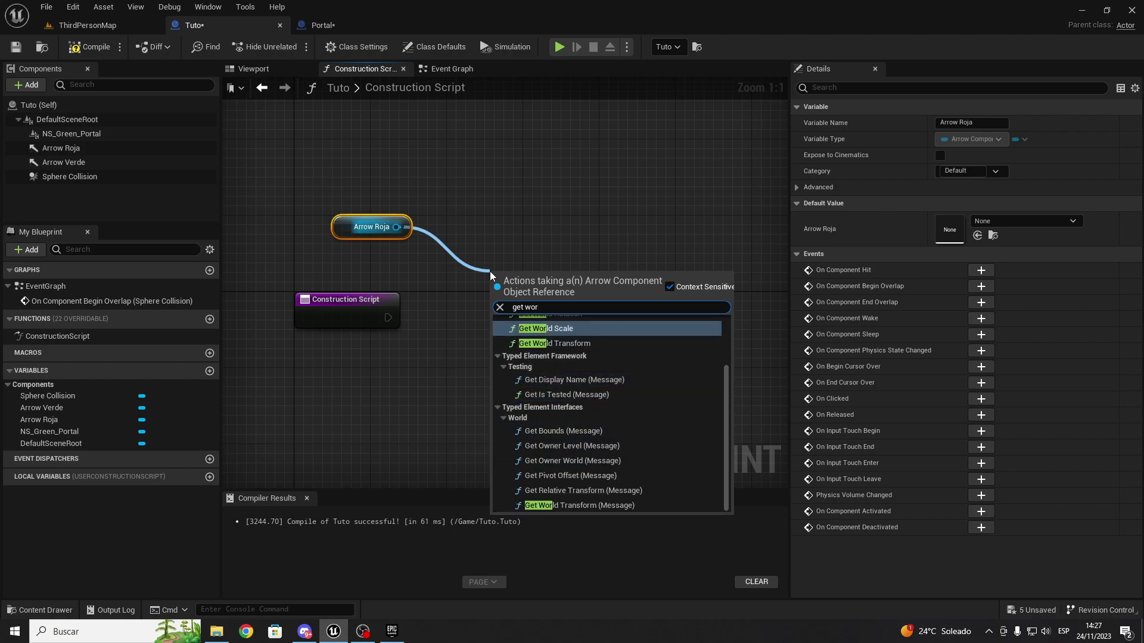
key(Down)
key(Return)
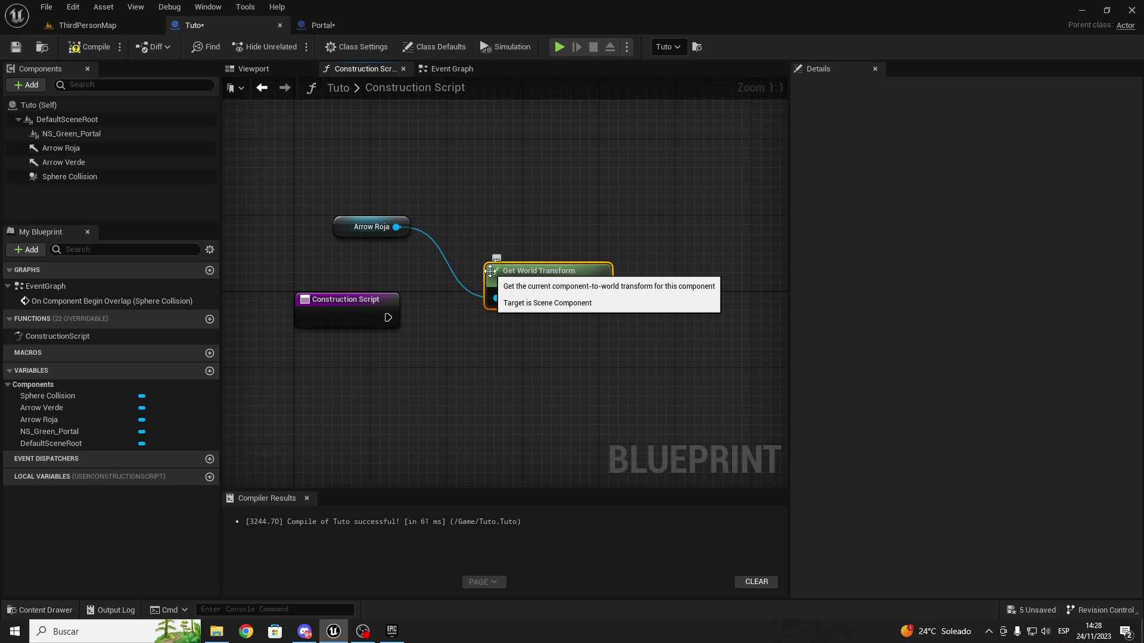
key(Delete)
Add Set World Transform on Arrow Roja, driven by the Construction Script execution.
drag(399, 227, 504, 318)
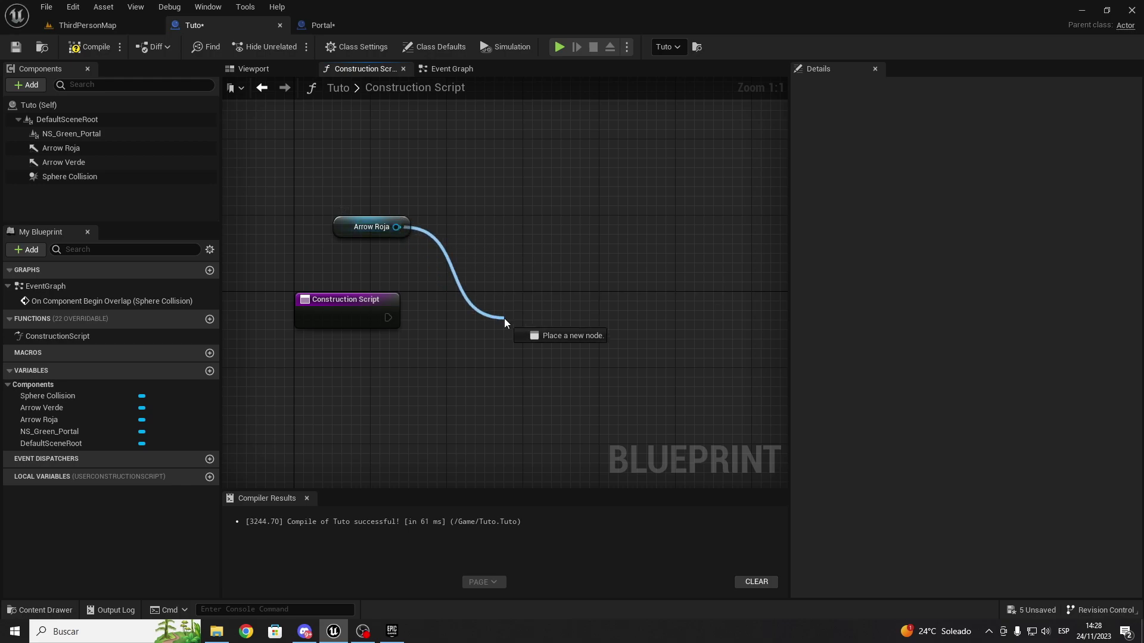
text(set worl)
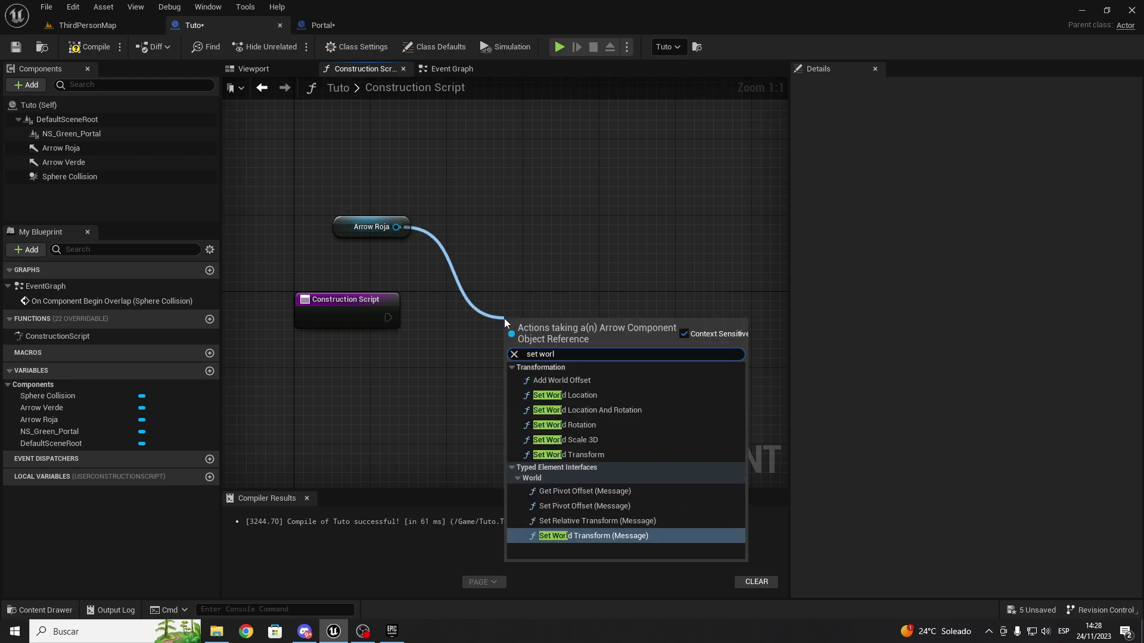
key(Up)
key(Up)
key(Up)
key(Up)
key(Up)
key(Return)
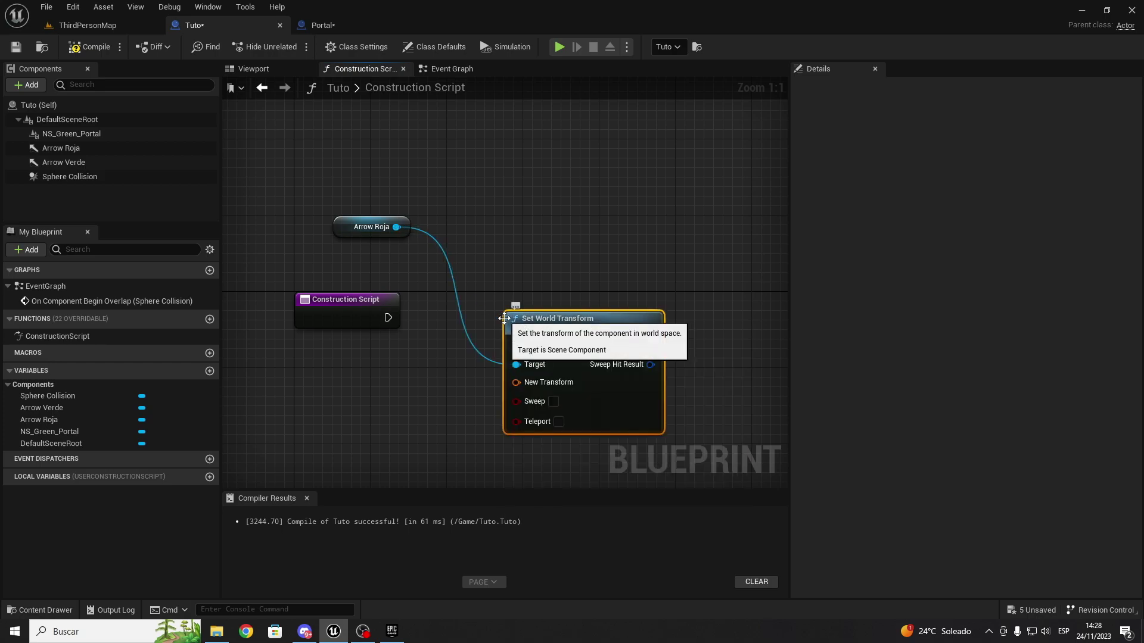
mouse_move(543, 345)
mouse_down()
mouse_move(562, 316)
mouse_move(387, 317)
mouse_up()
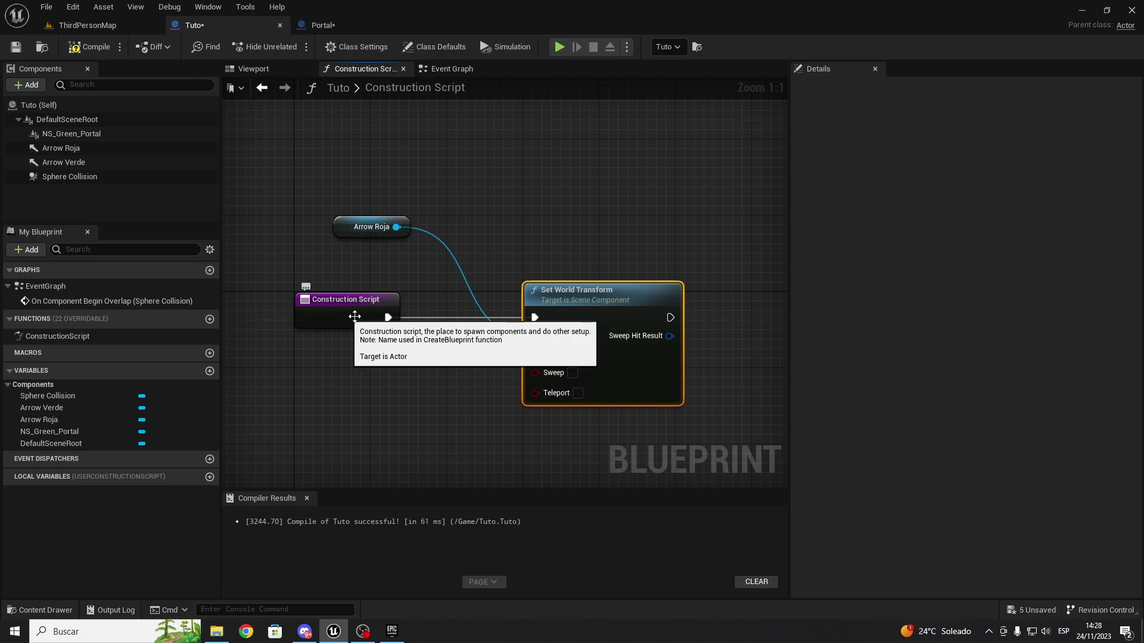
drag(588, 313, 603, 324)
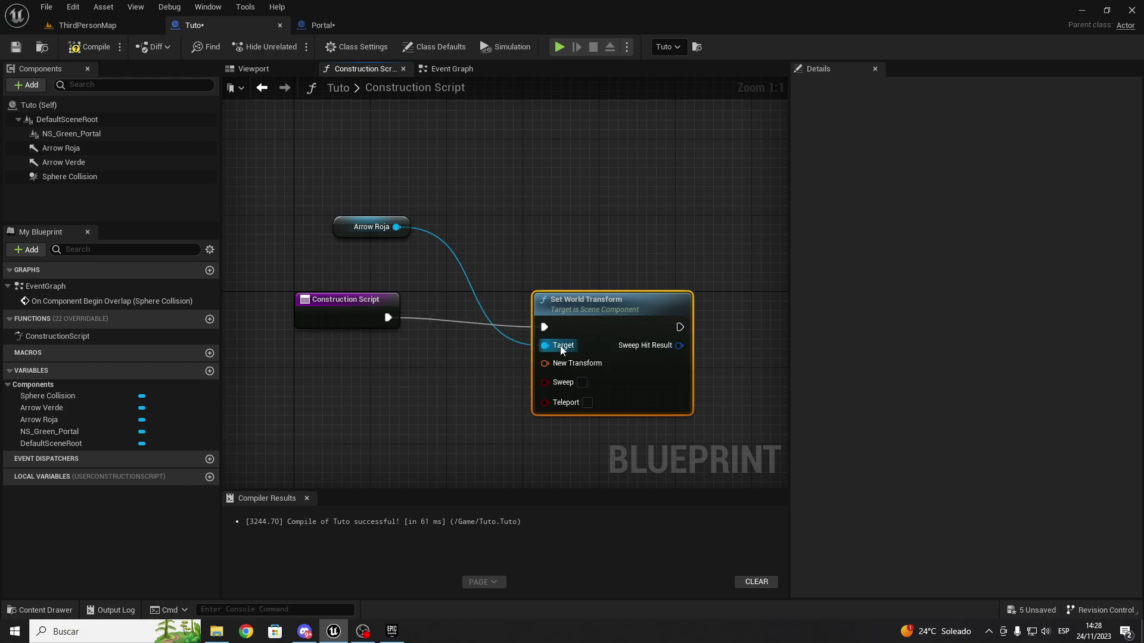
Promote the New Transform input to a New Transform variable, then view the Event Graph.
right_click(552, 363)
click(577, 387)
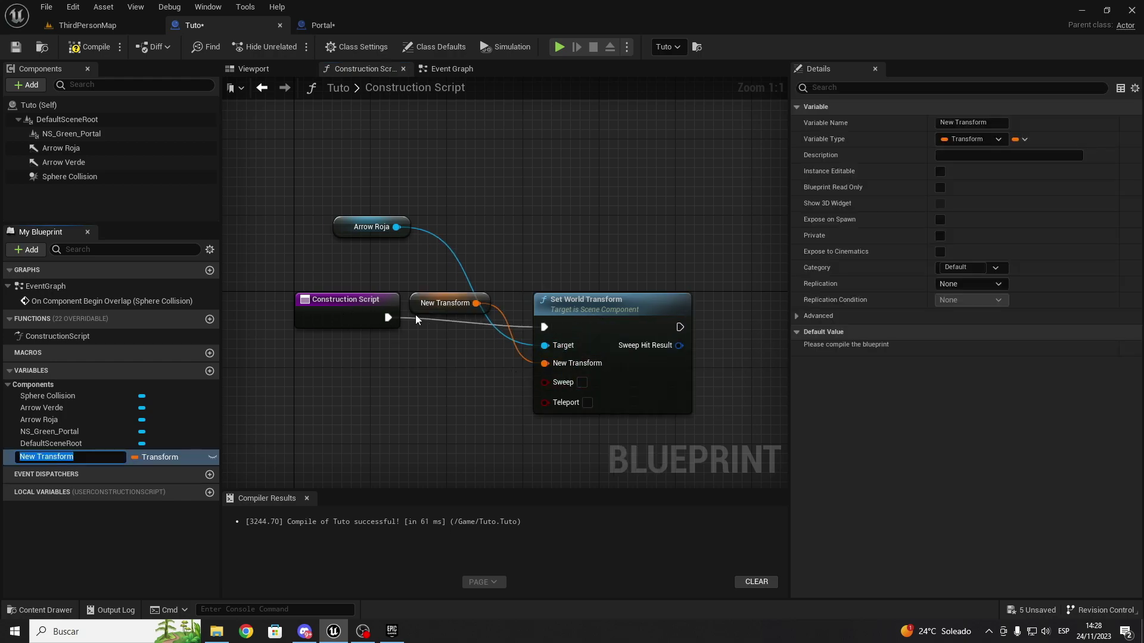
drag(420, 314, 423, 369)
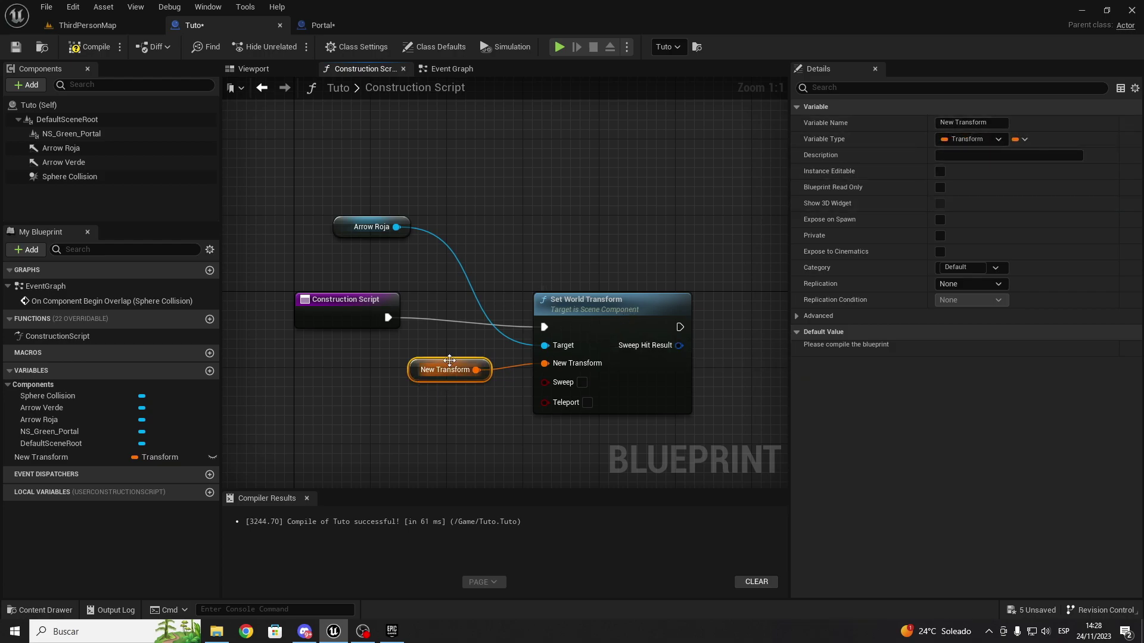
right_drag(544, 217, 511, 184)
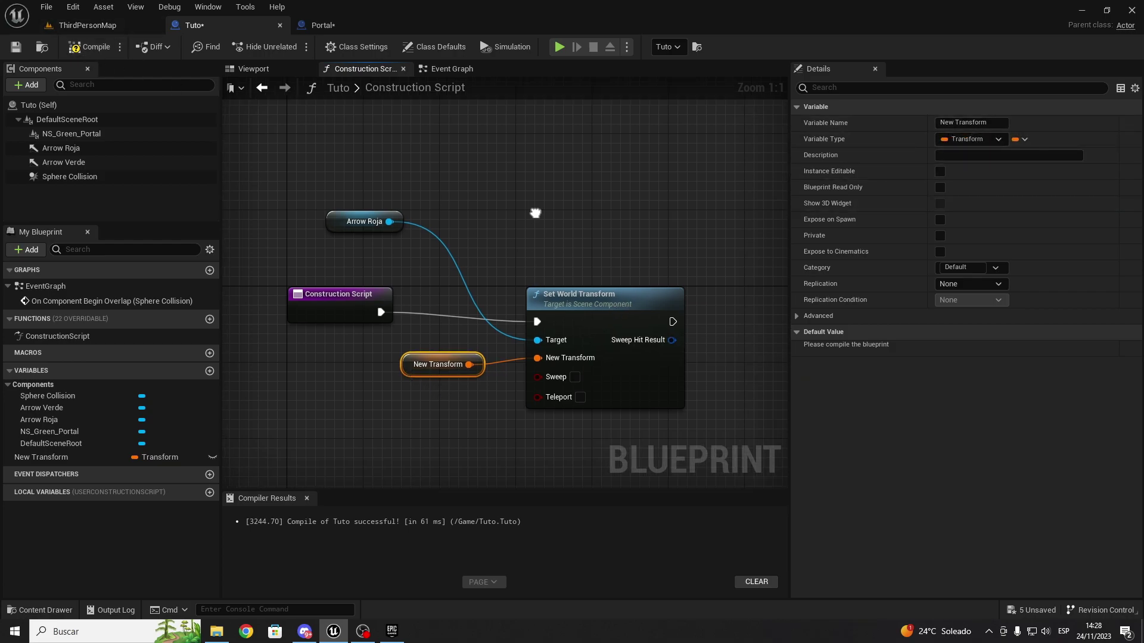
right_drag(651, 222, 592, 238)
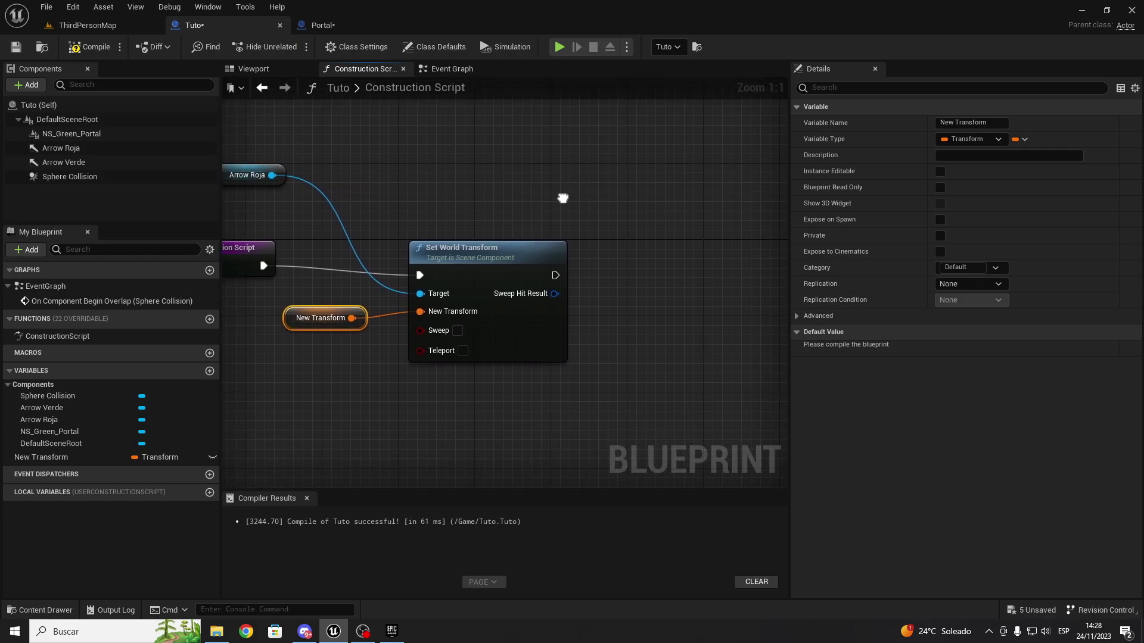
drag(322, 167, 667, 412)
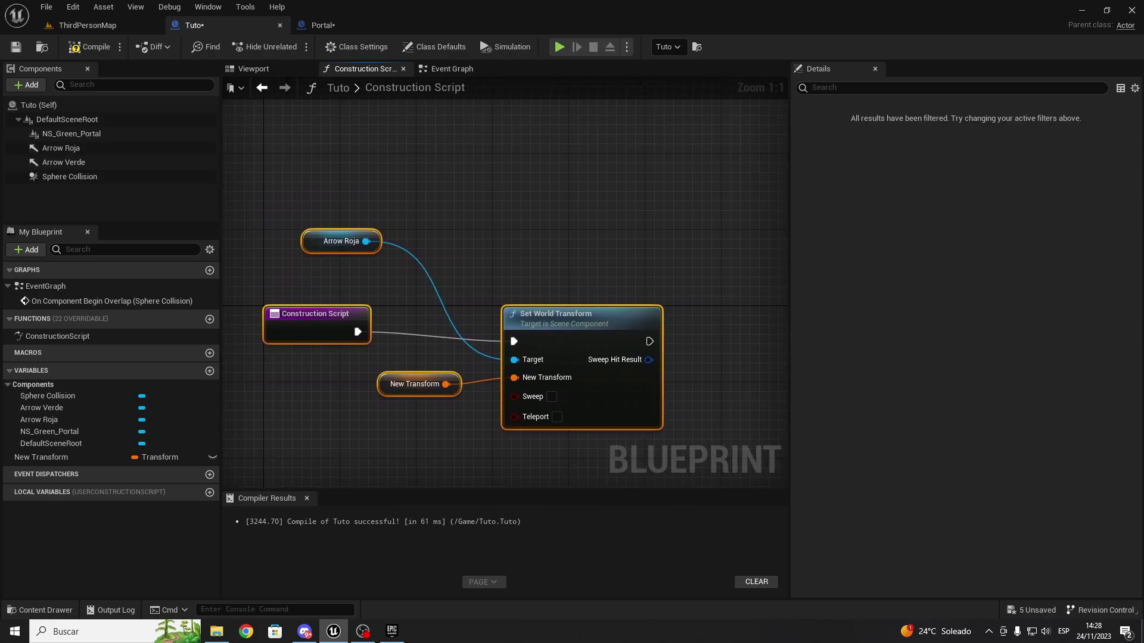
click(449, 69)
right_drag(533, 236, 531, 255)
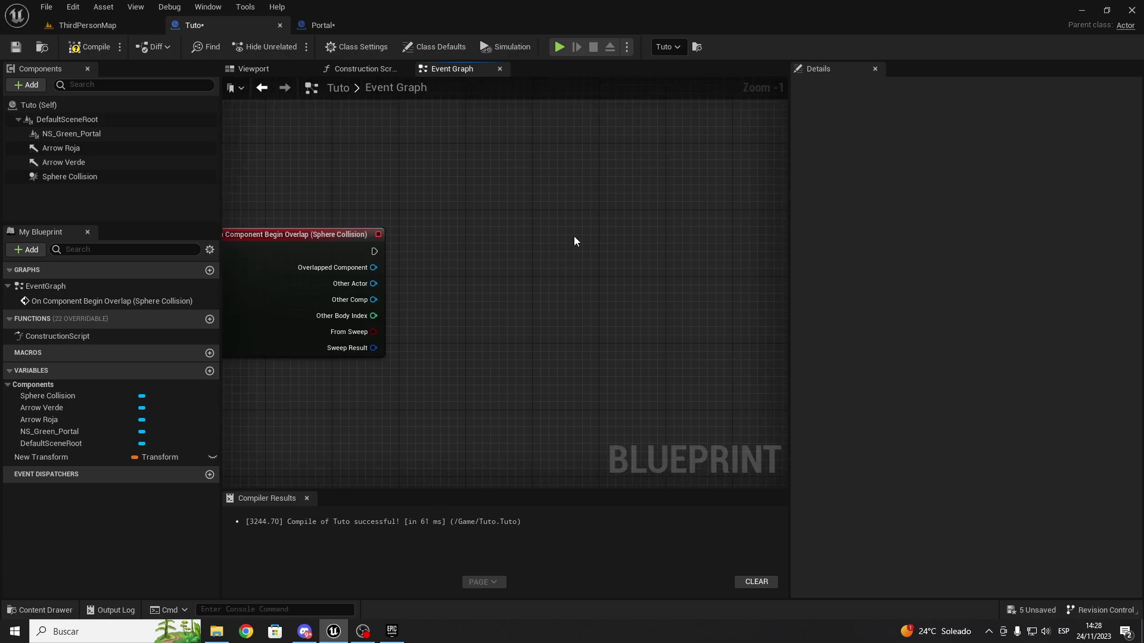
Attach a Branch node to the overlap event's execution output.
right_drag(479, 252, 517, 255)
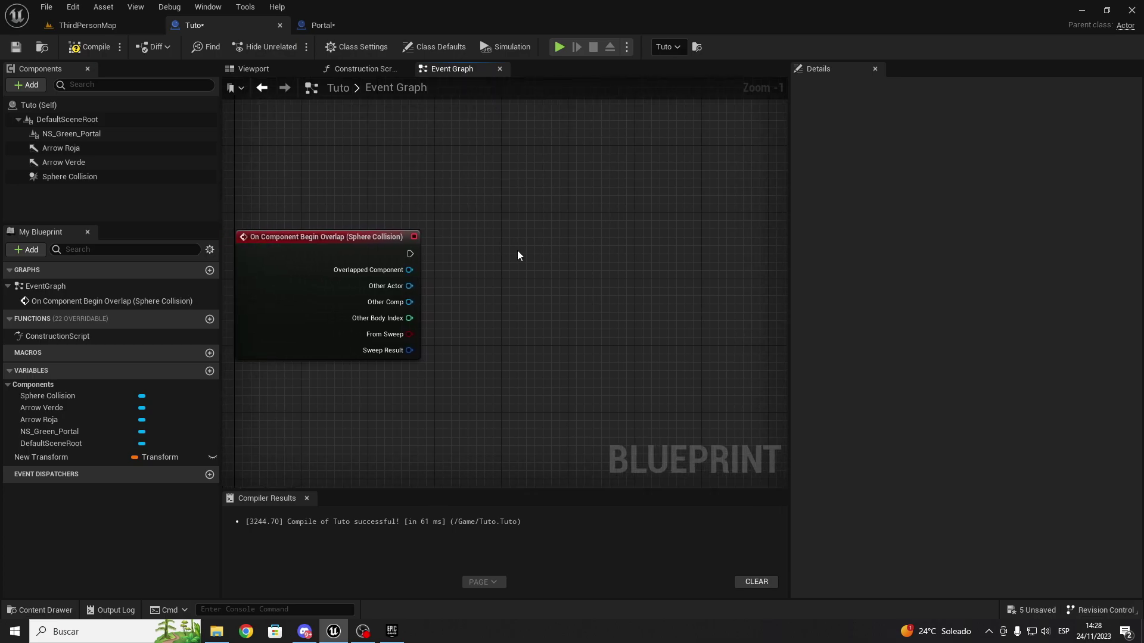
click(560, 260)
drag(571, 268, 410, 254)
drag(619, 267, 635, 258)
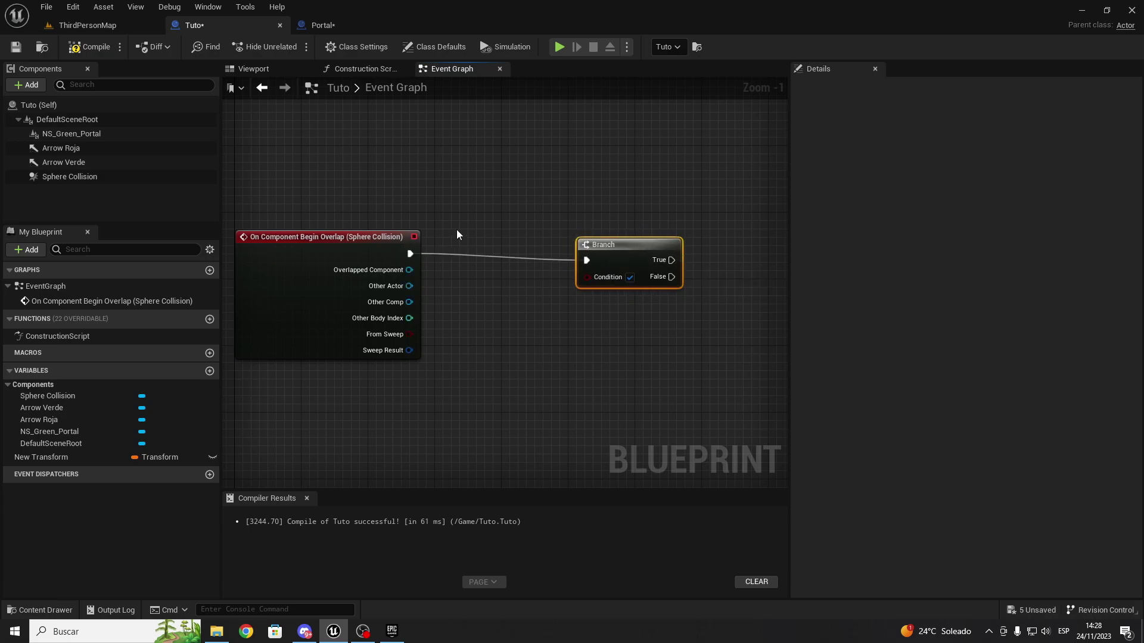
Remove the accidental extra Branch nodes, leaving one, and compile Tuto.
click(563, 333)
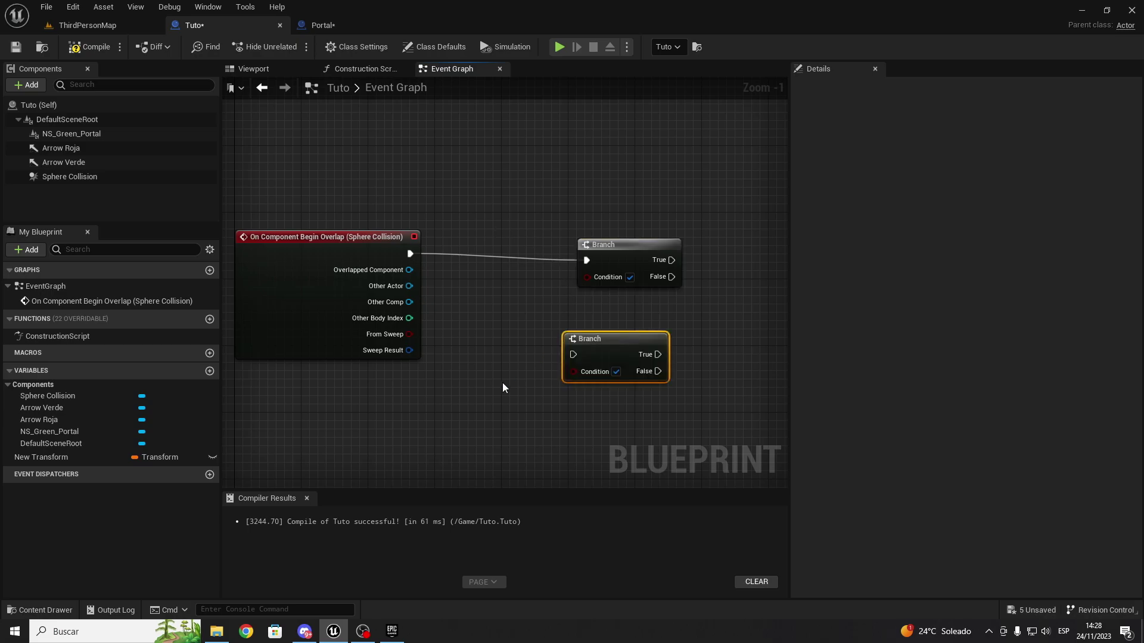
key(ctrl+v)
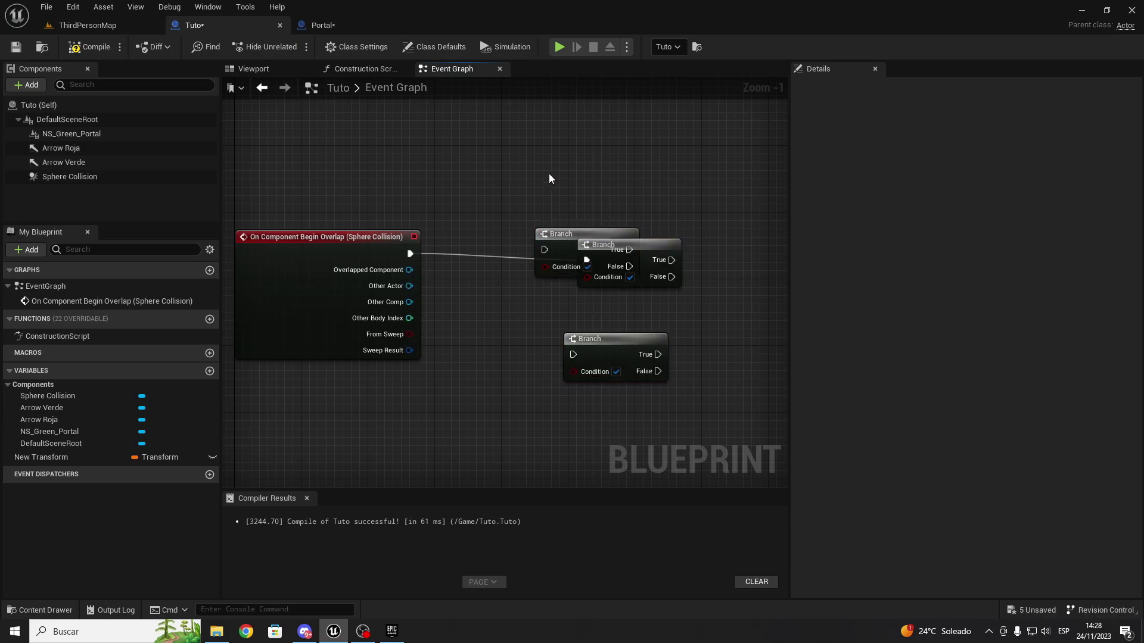
key(ctrl+v)
key(ctrl+v)
key(ctrl+v)
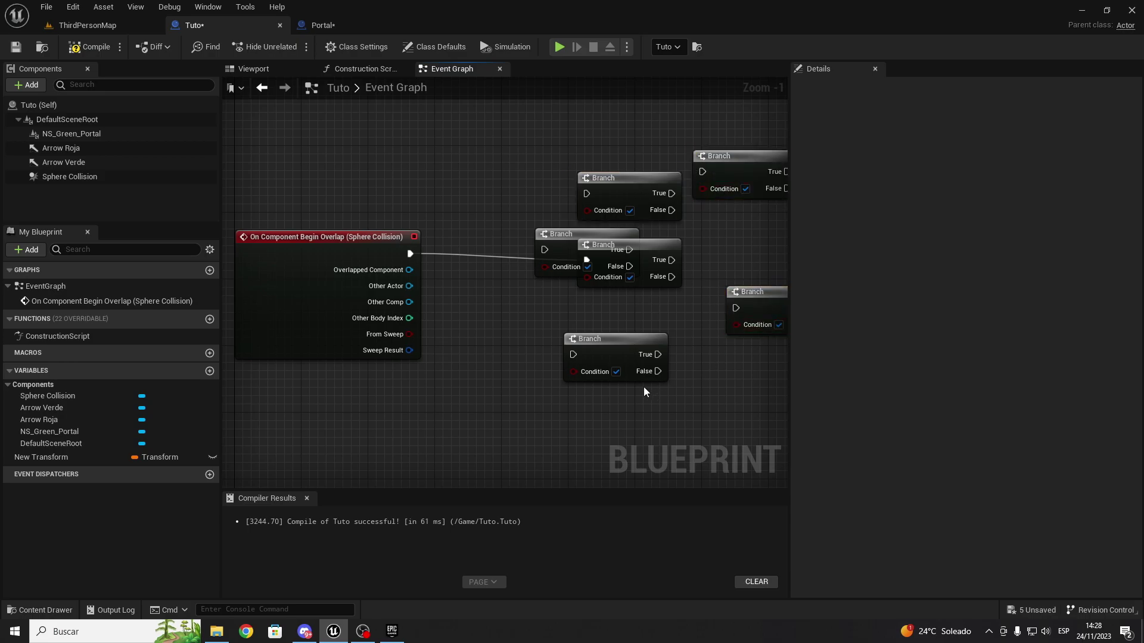
click(641, 379)
key(Delete)
key(Delete)
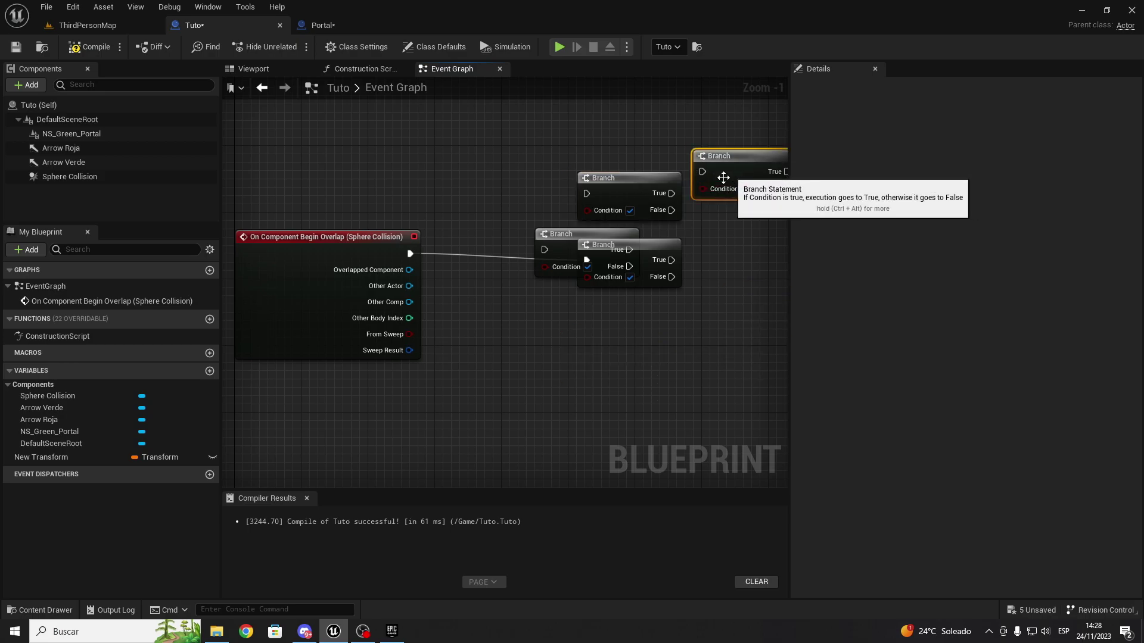
click(733, 173)
key(Delete)
click(632, 189)
key(Delete)
click(546, 241)
key(Delete)
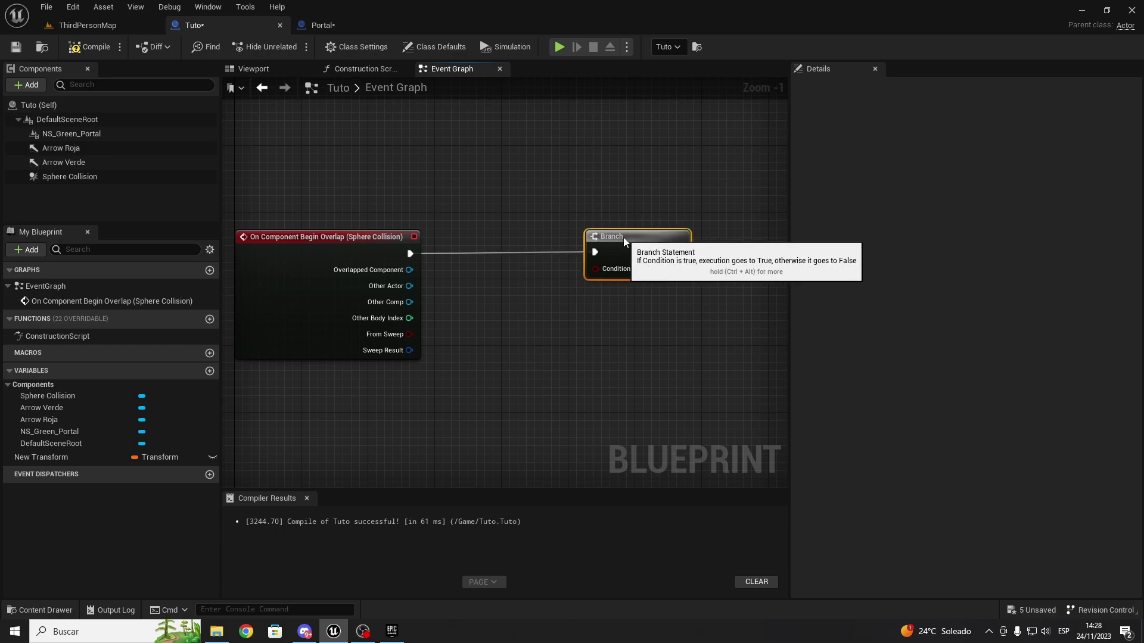
drag(599, 242, 615, 233)
click(76, 47)
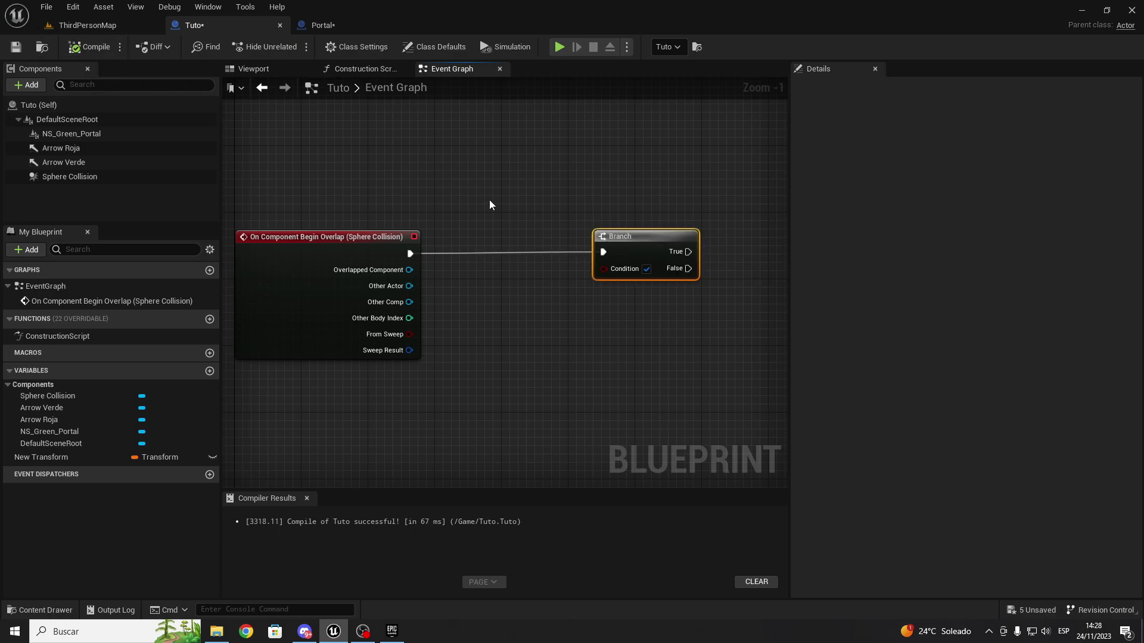
right_drag(517, 254, 498, 216)
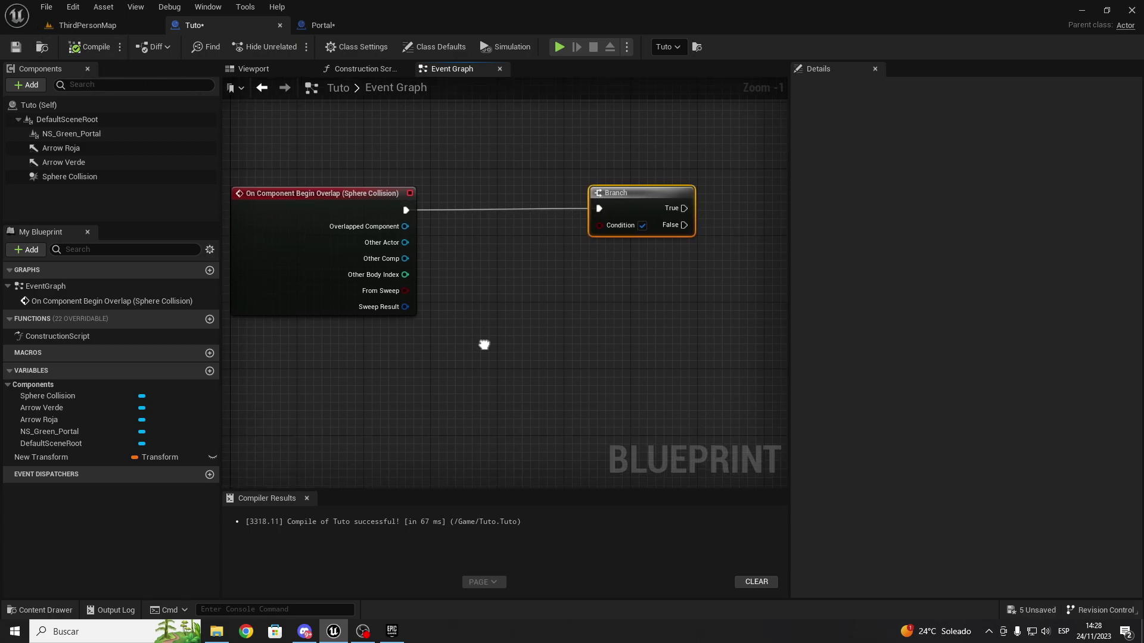
right_click(412, 425)
Add a Get Player Character node with Player Index 0 below the overlap event.
text(get pl)
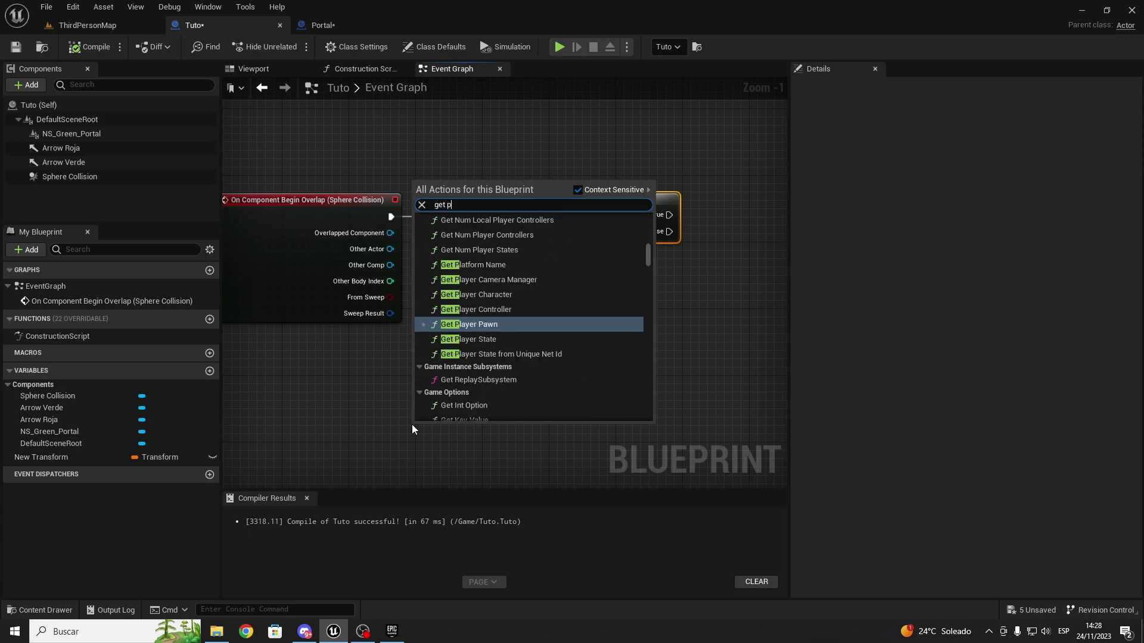
click(516, 300)
right_drag(580, 380, 543, 379)
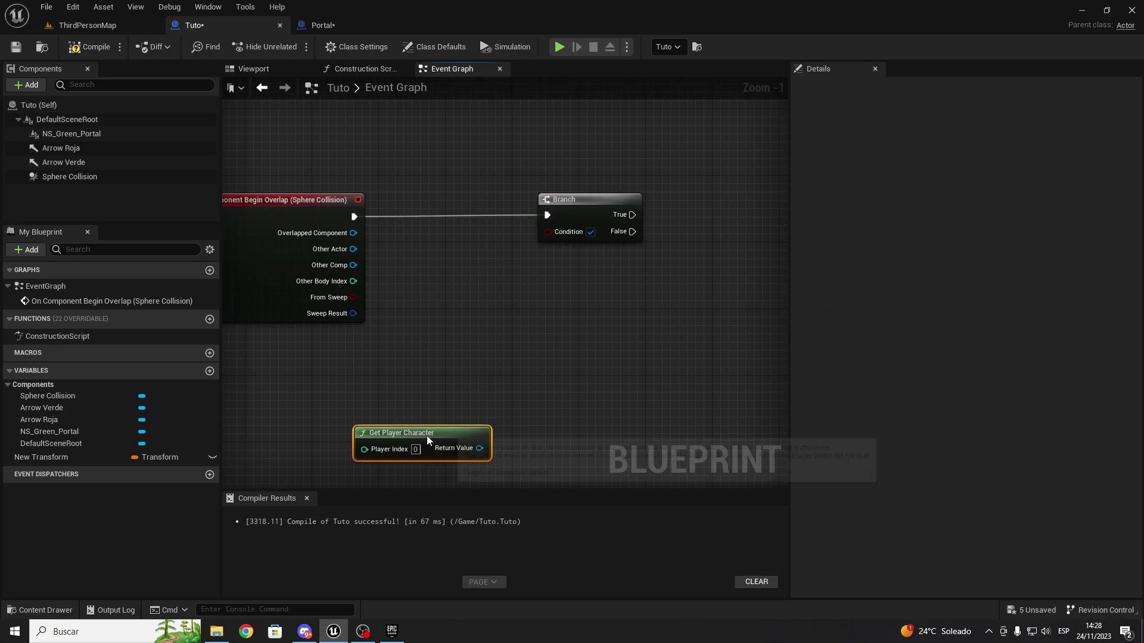
right_drag(426, 435, 427, 329)
drag(441, 420, 400, 348)
right_drag(532, 338, 433, 351)
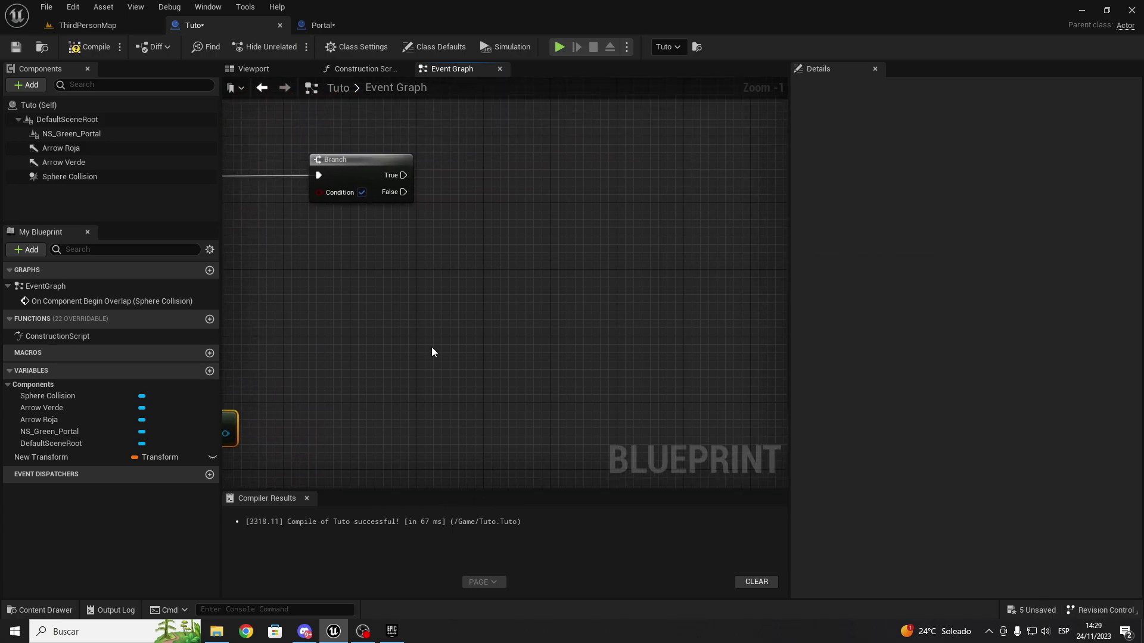
Add a Get Player Controller node beside the Branch.
right_click(503, 296)
text(ge)
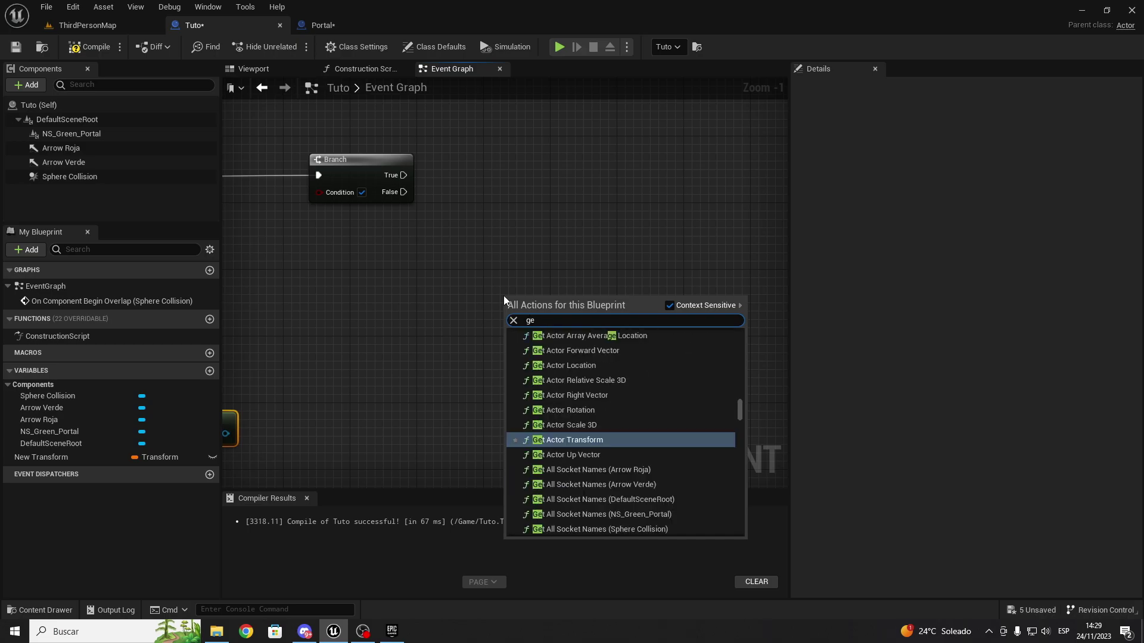
text(t)
text( player)
key(Return)
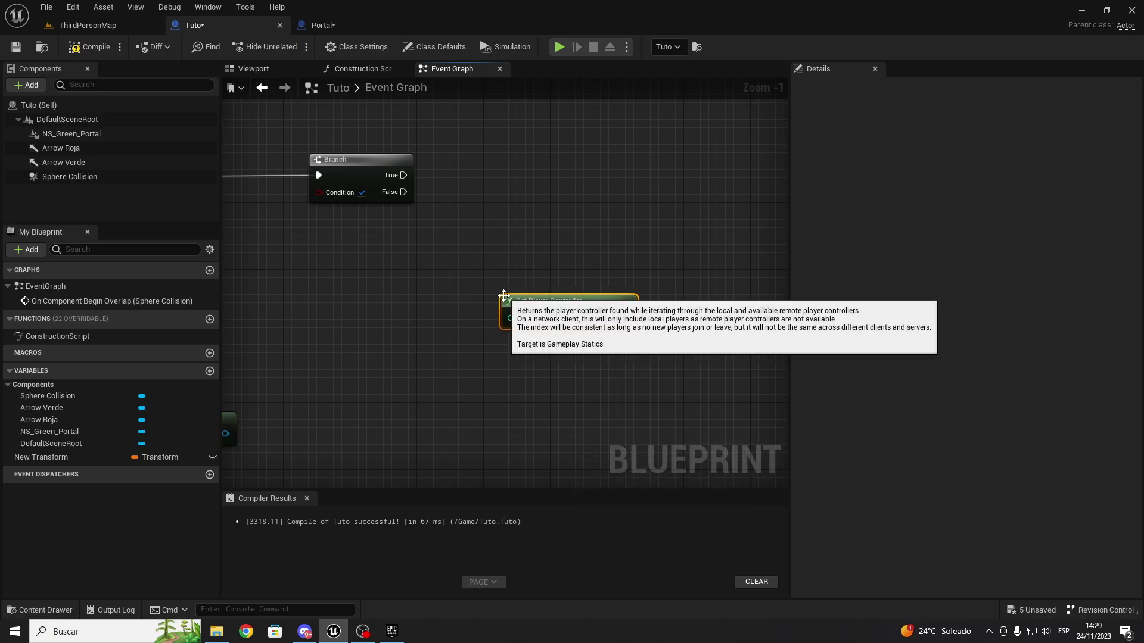
drag(503, 296, 647, 308)
mouse_move(239, 265)
right_down()
mouse_move(503, 281)
mouse_move(501, 297)
right_up()
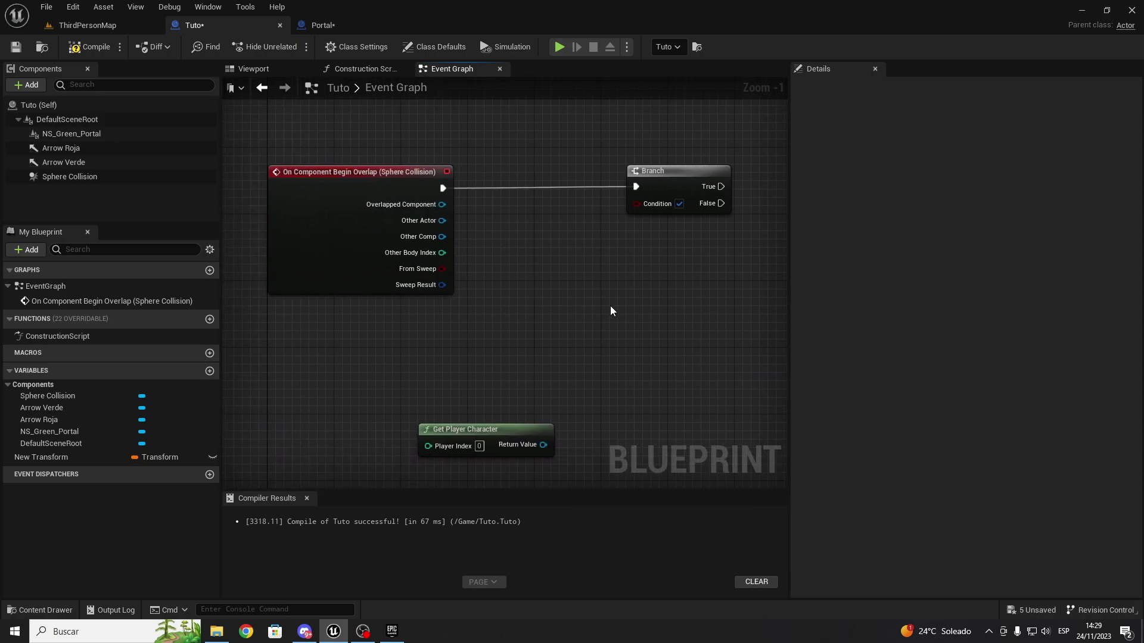
Drop an Arrow Roja reference into the Event Graph.
click(84, 149)
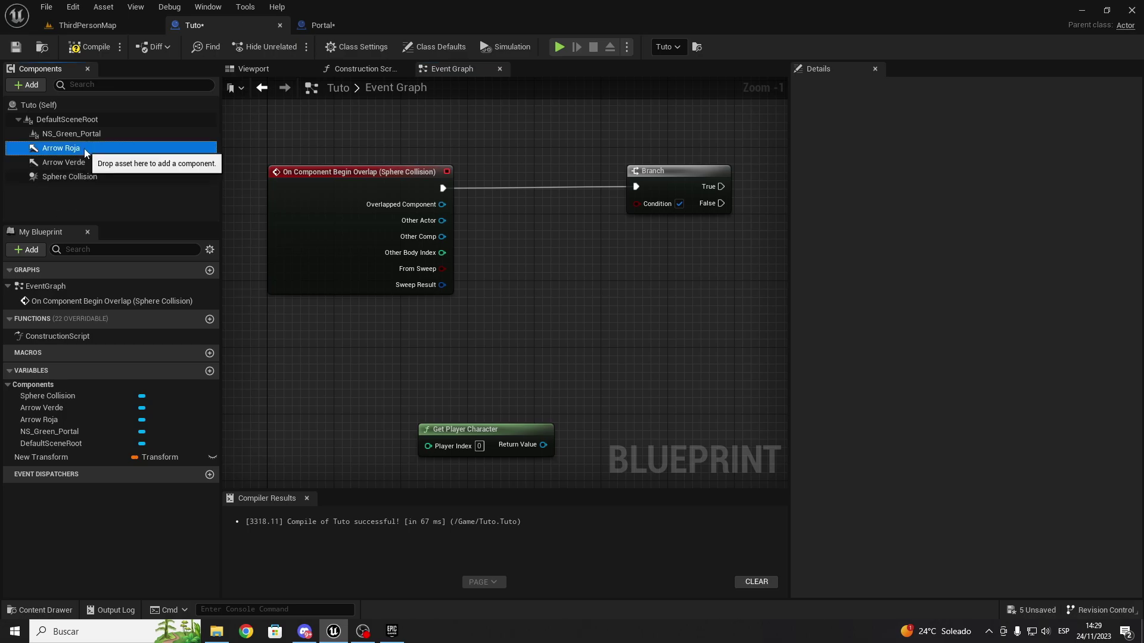
drag(84, 149, 588, 294)
mouse_move(585, 316)
right_down()
mouse_move(487, 296)
mouse_move(440, 322)
right_up()
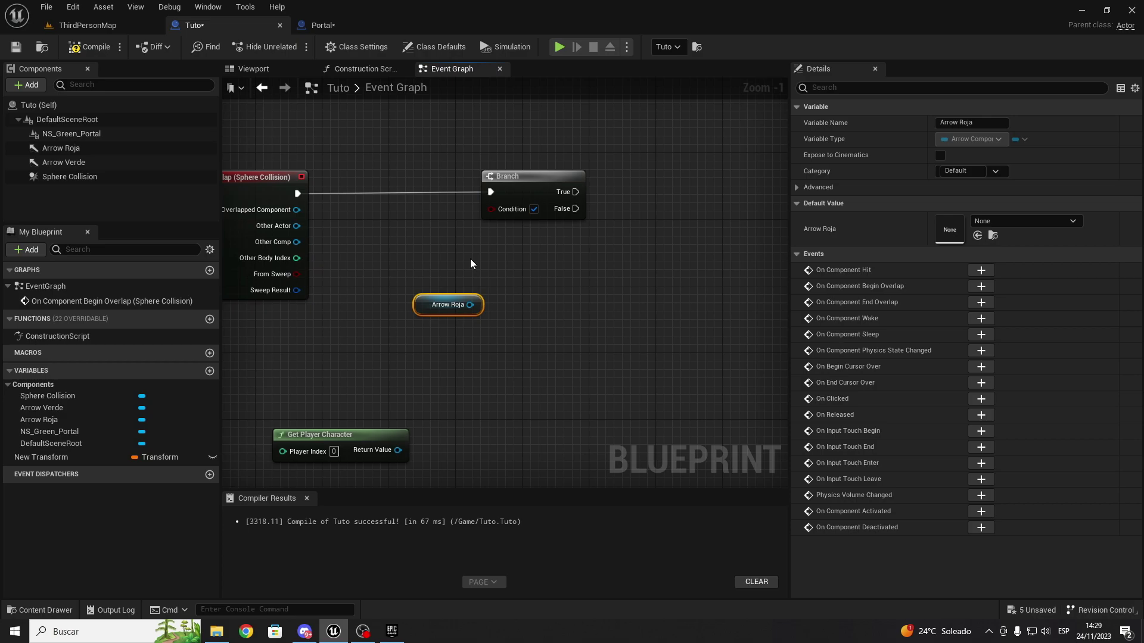
scroll(471, 264, up, 1)
Add Get World Transform from Arrow Roja and arrange it below the Branch.
drag(426, 281, 466, 309)
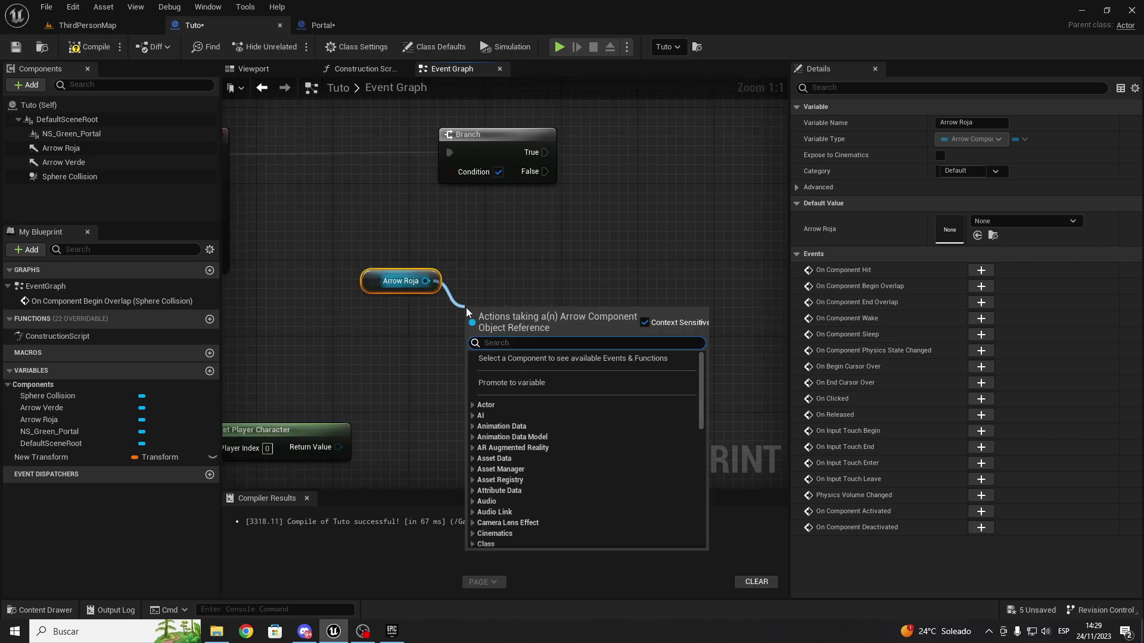
text(get worl)
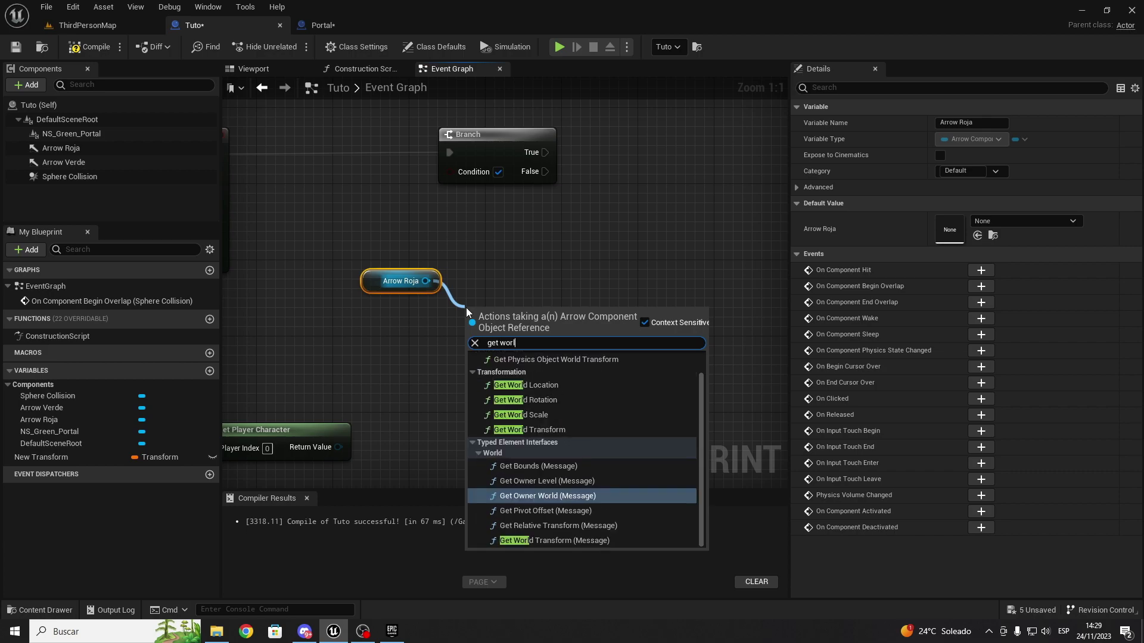
click(549, 429)
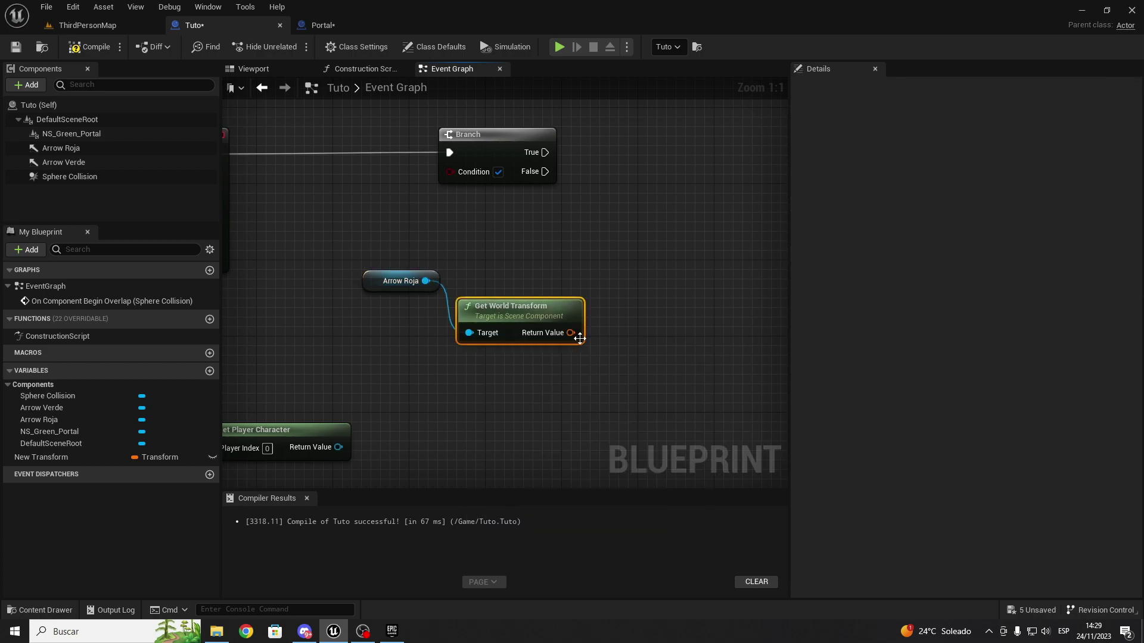
drag(507, 315, 526, 297)
mouse_move(377, 285)
mouse_down()
mouse_move(367, 313)
mouse_move(379, 313)
mouse_up()
drag(540, 300, 529, 300)
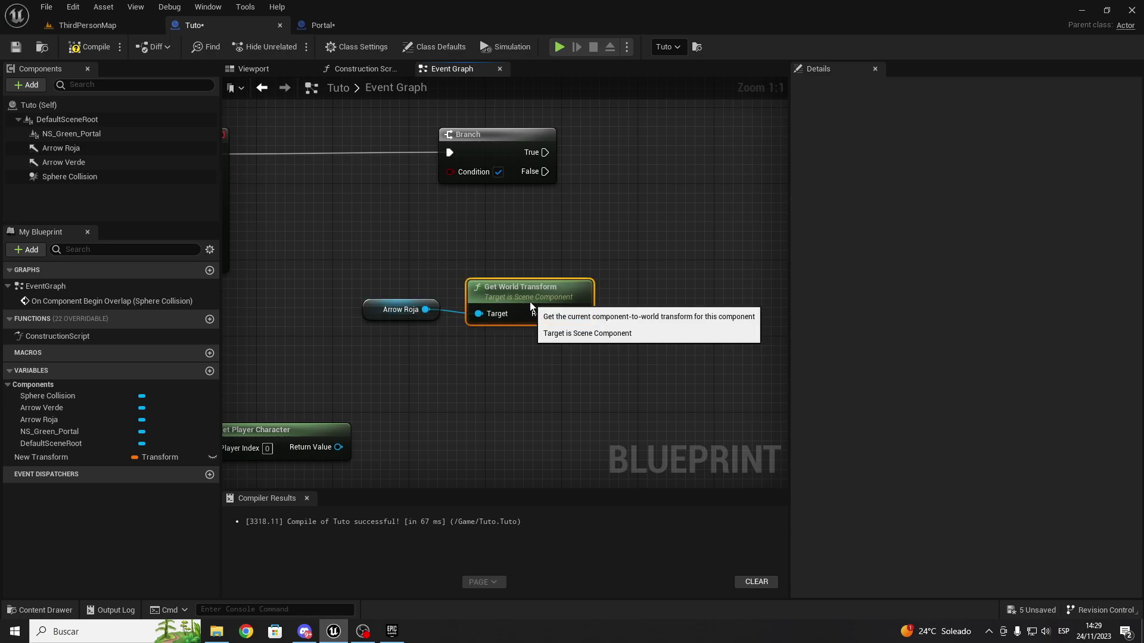
mouse_move(596, 218)
right_down()
mouse_move(587, 268)
mouse_move(527, 281)
right_up()
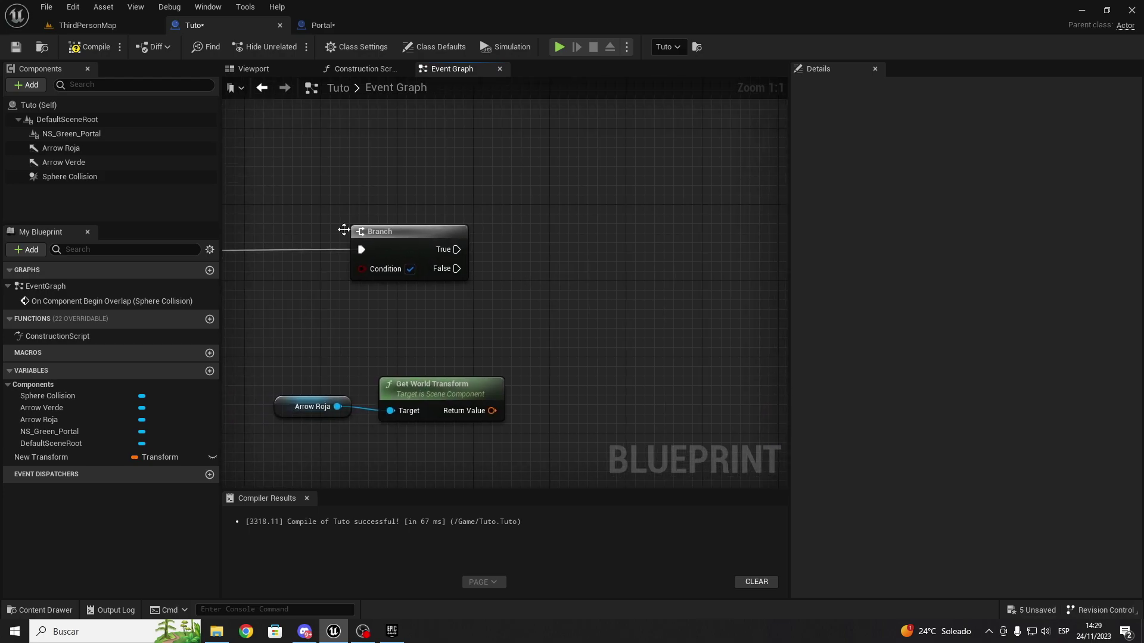
drag(339, 174, 559, 321)
right_drag(560, 322, 445, 239)
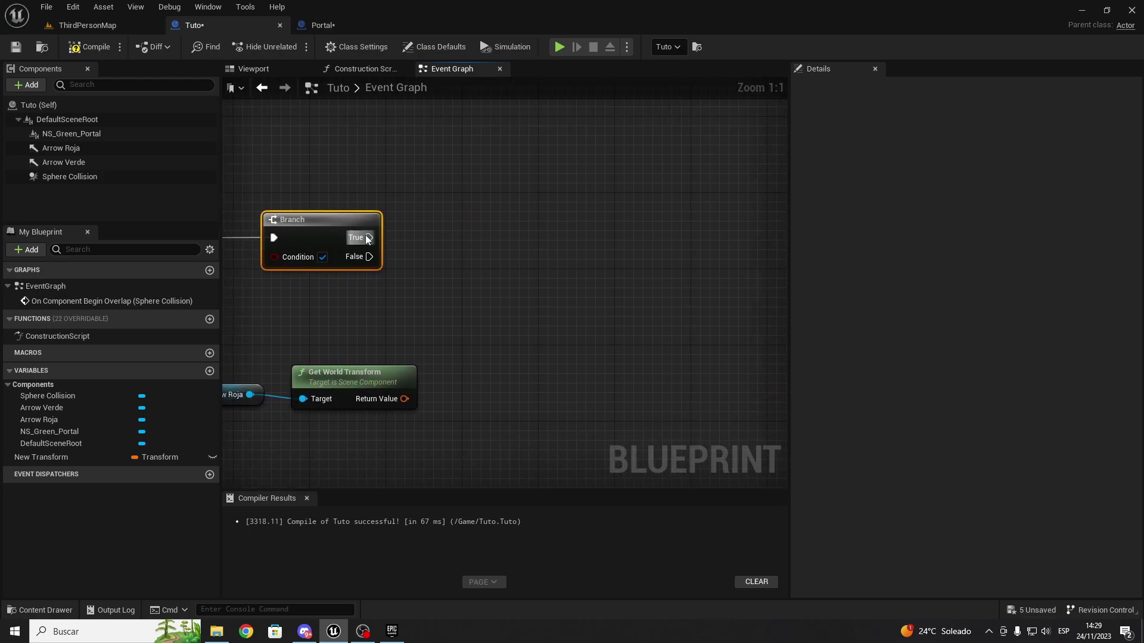
Search for a transform node from Branch's True output, then cancel without adding one.
drag(369, 238, 517, 240)
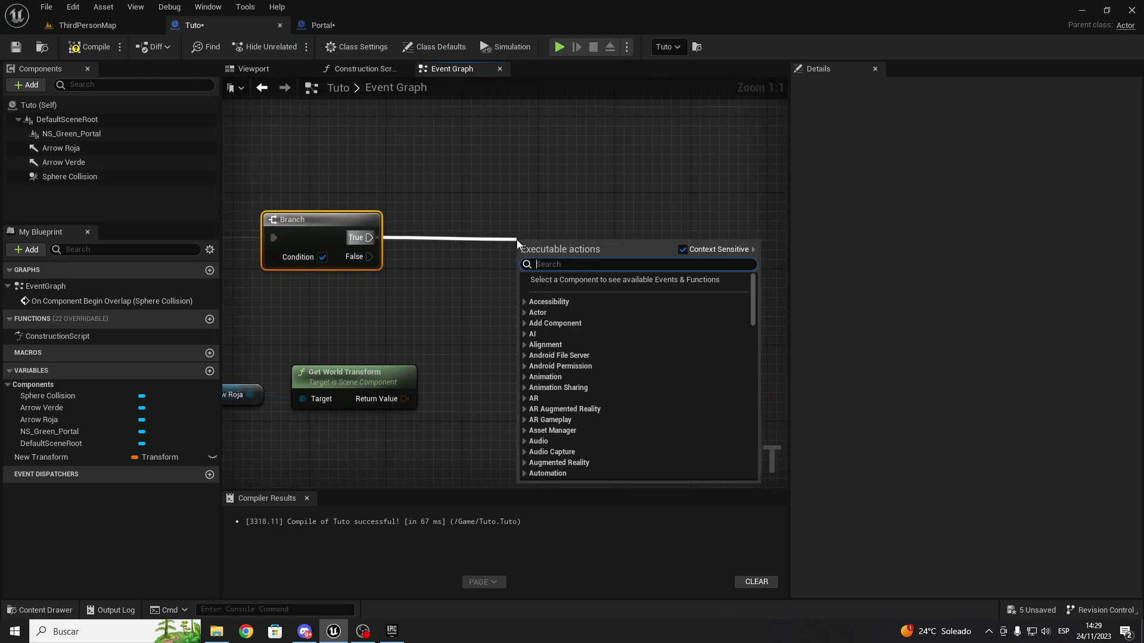
text(gw)
key(BackSpace)
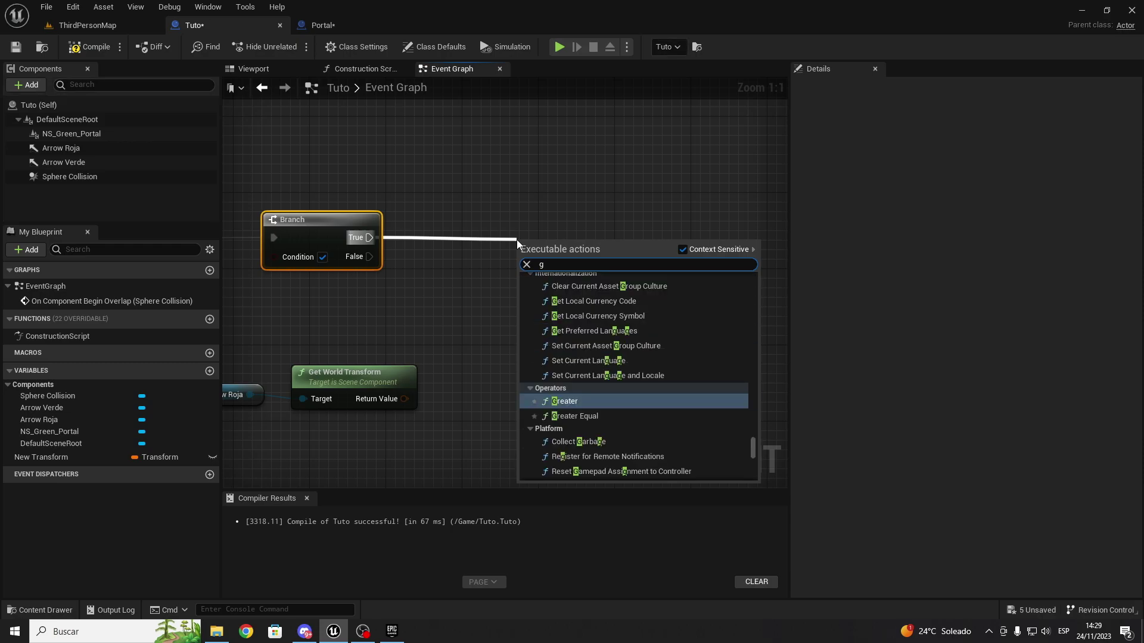
text(w)
key(BackSpace)
text(e)
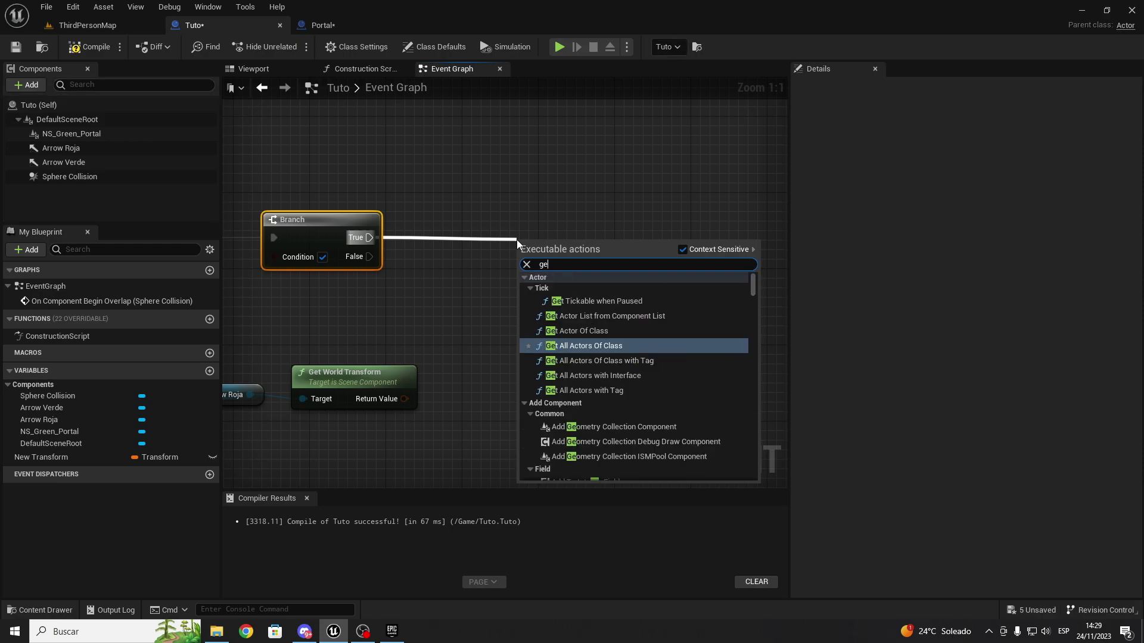
text(t wor)
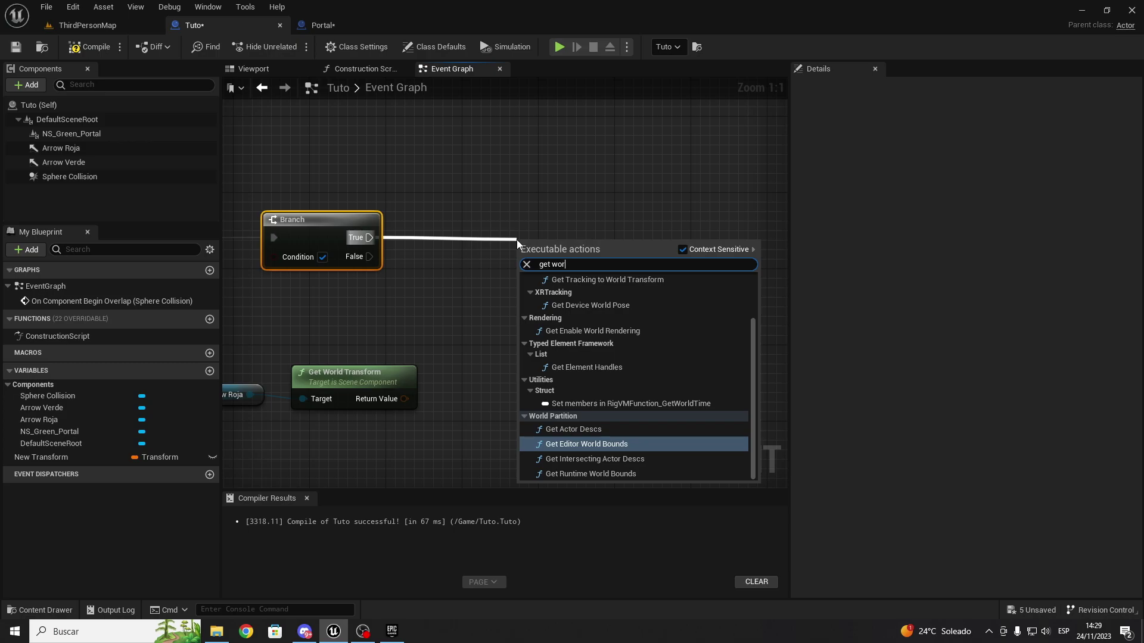
text(ld)
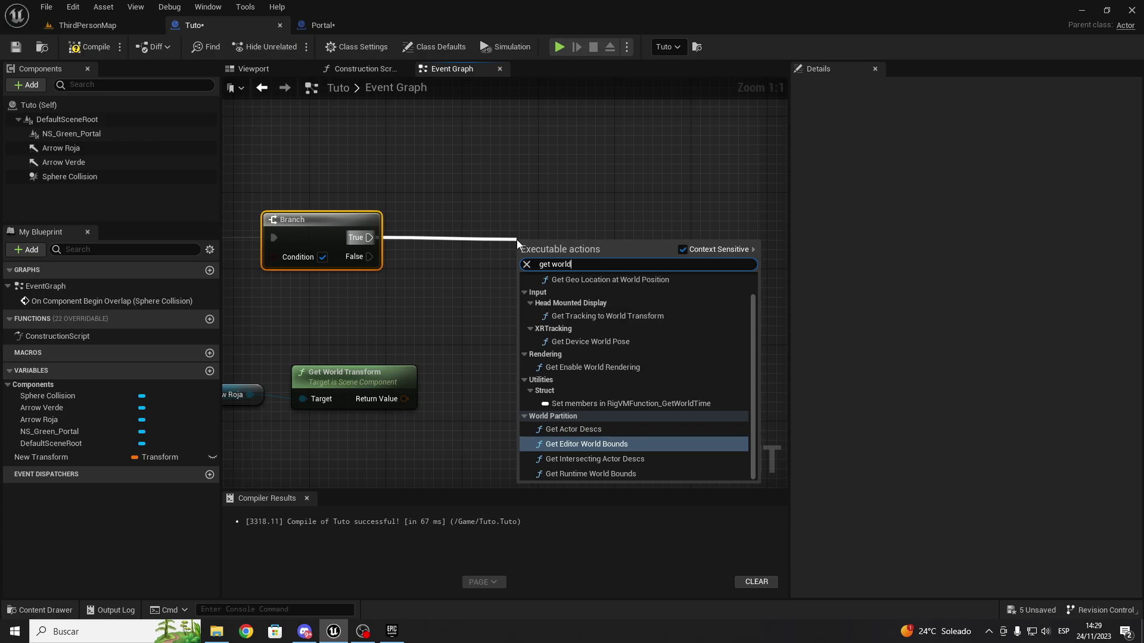
text( tre)
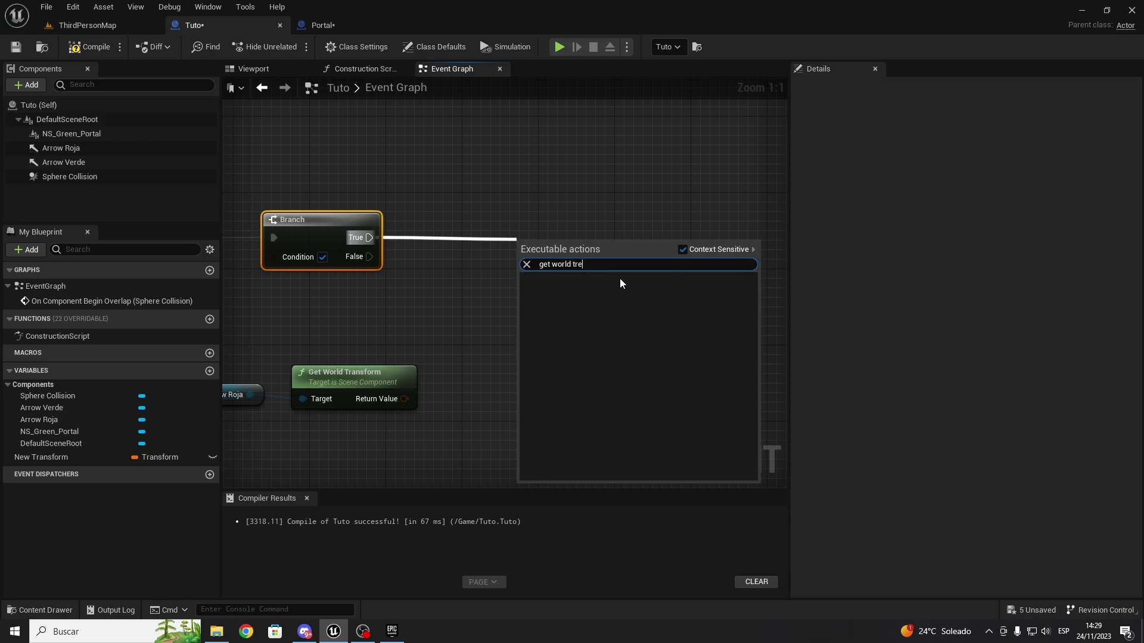
key(ctrl+a)
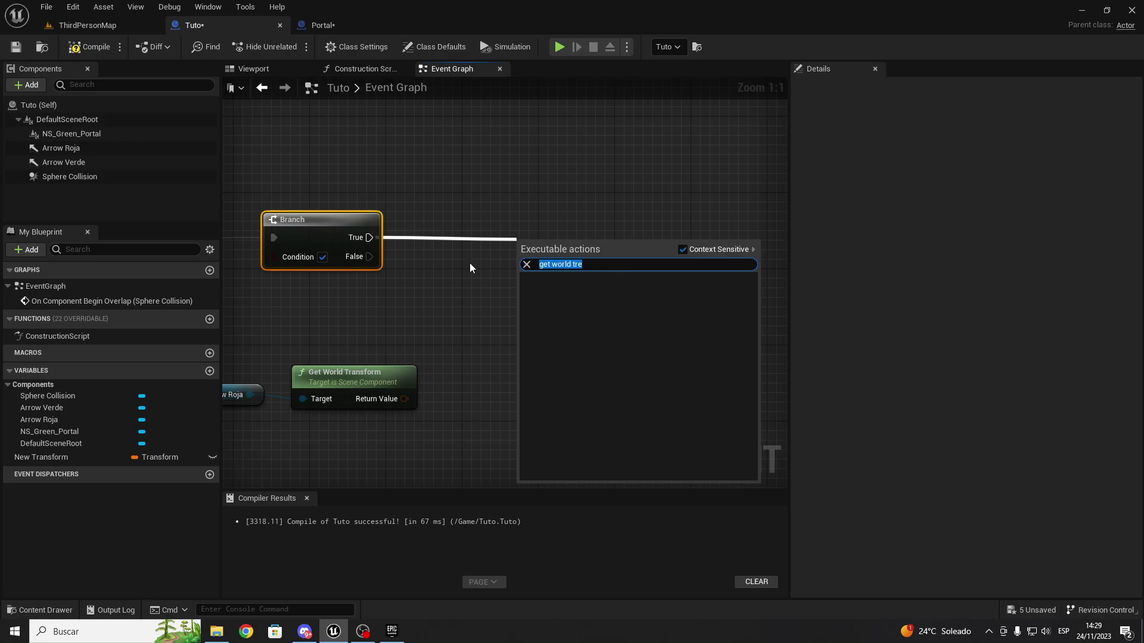
text(se)
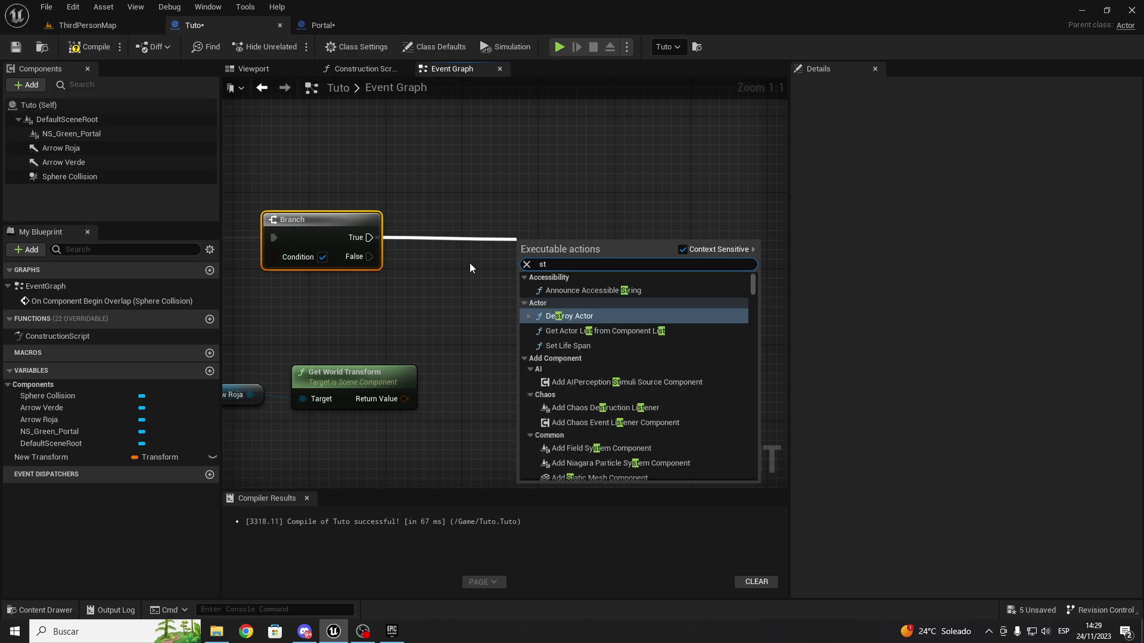
text(t)
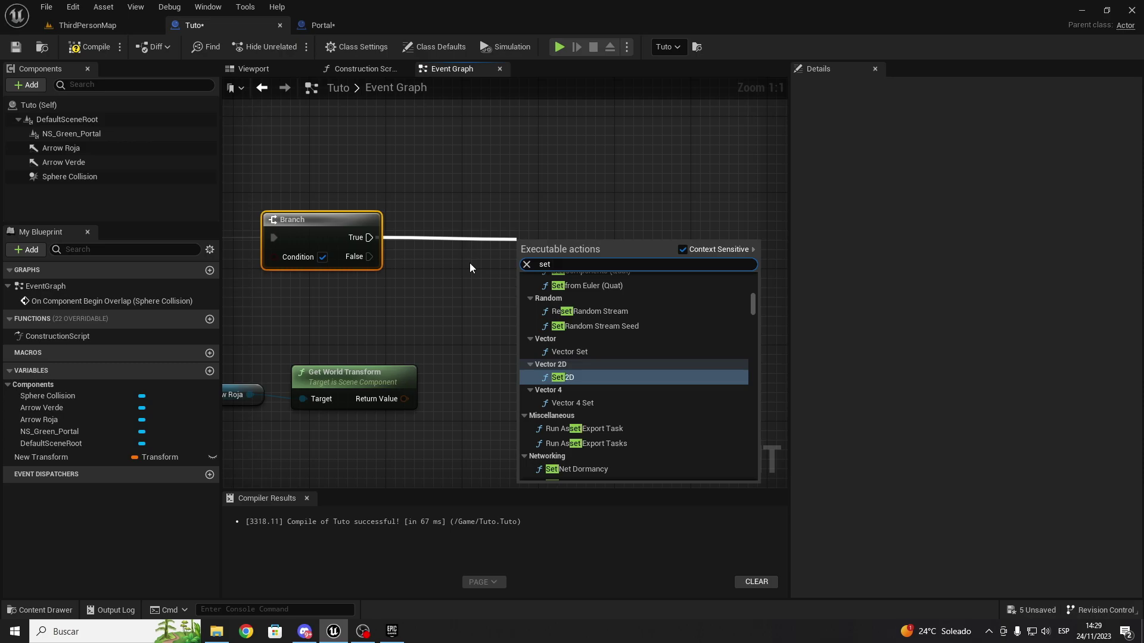
key(Escape)
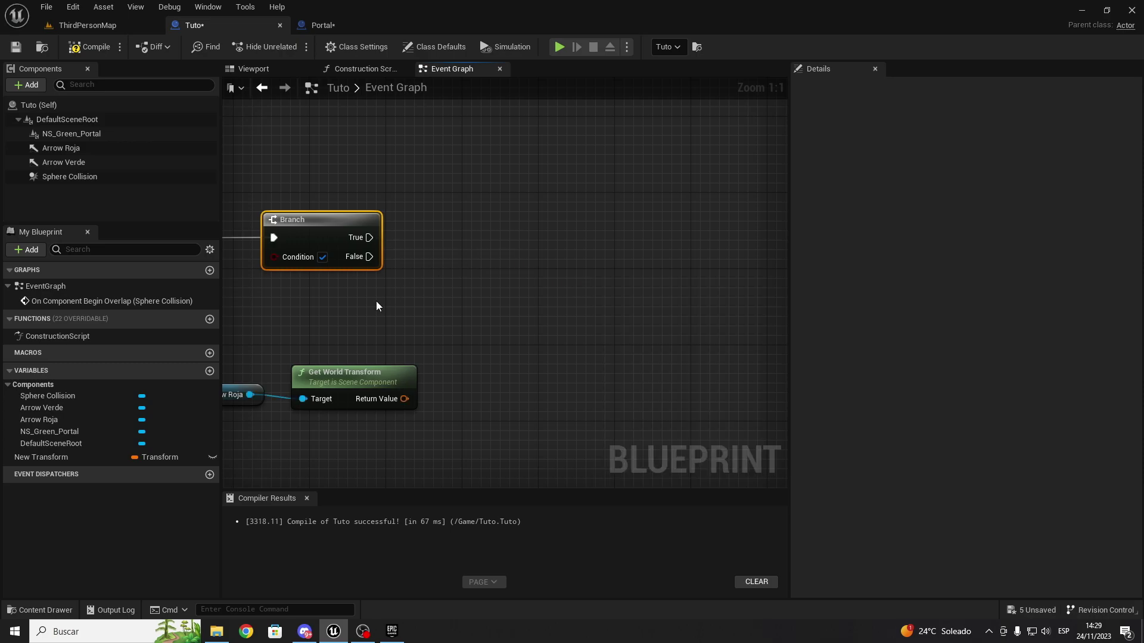
Connect Branch True to a Set World Transform on Arrow Roja with Teleport ticked.
drag(369, 238, 499, 235)
text(s)
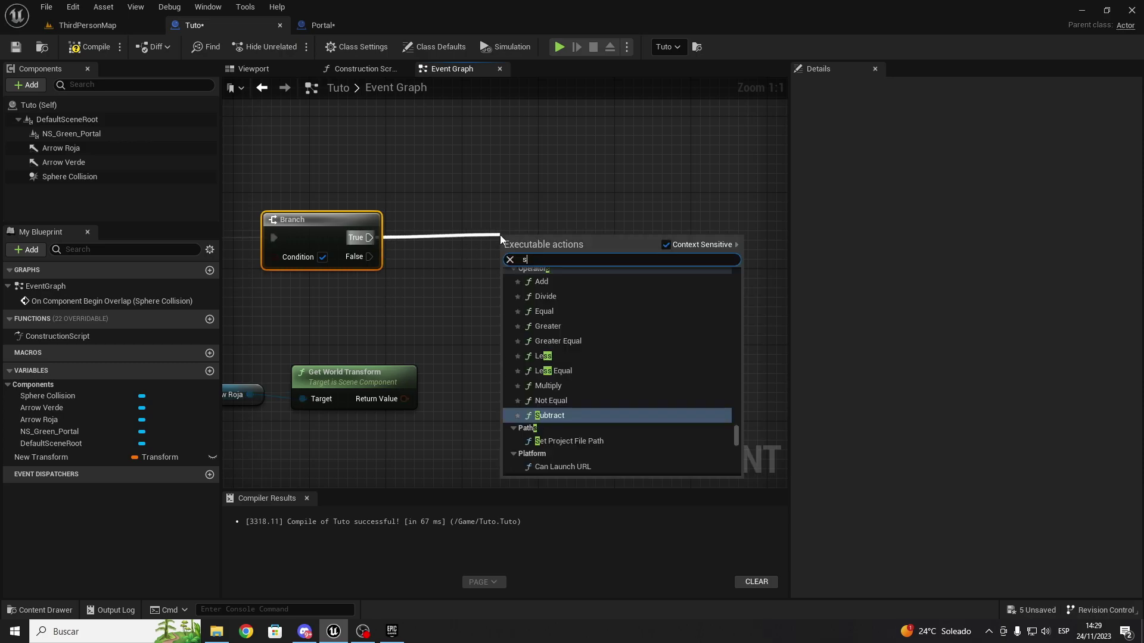
text(et wo)
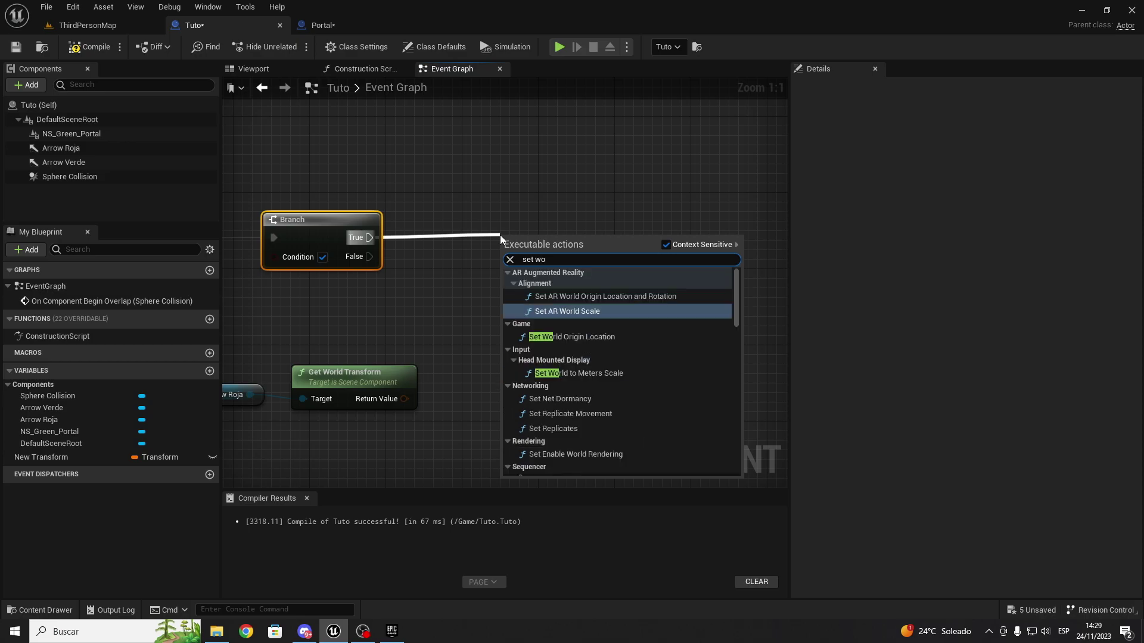
text(rld)
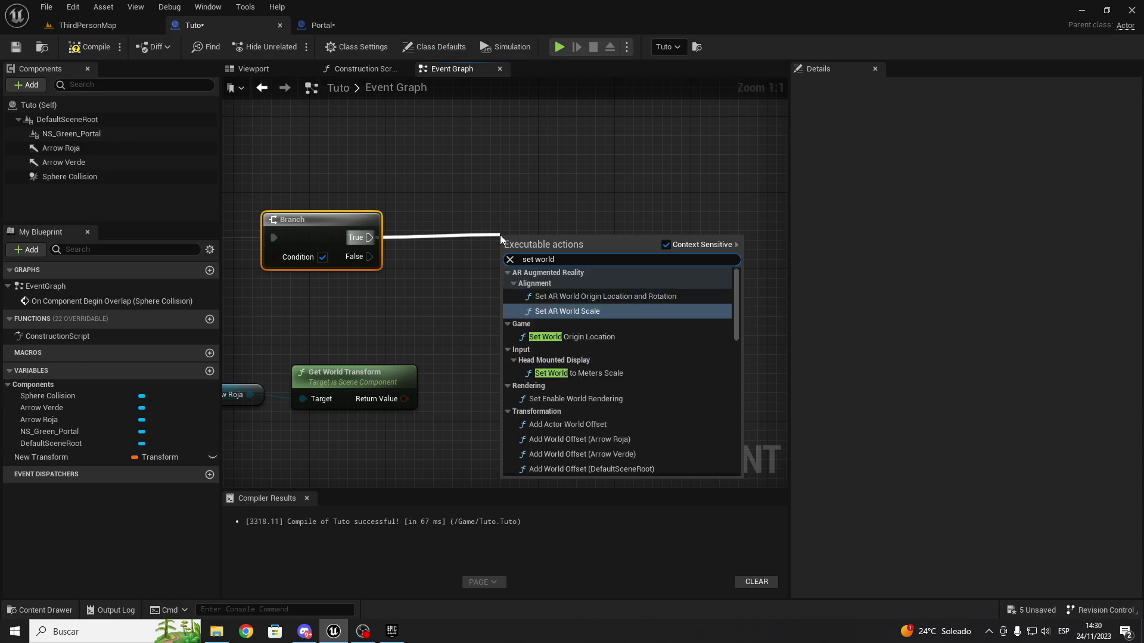
text( trea)
key(BackSpace)
key(BackSpace)
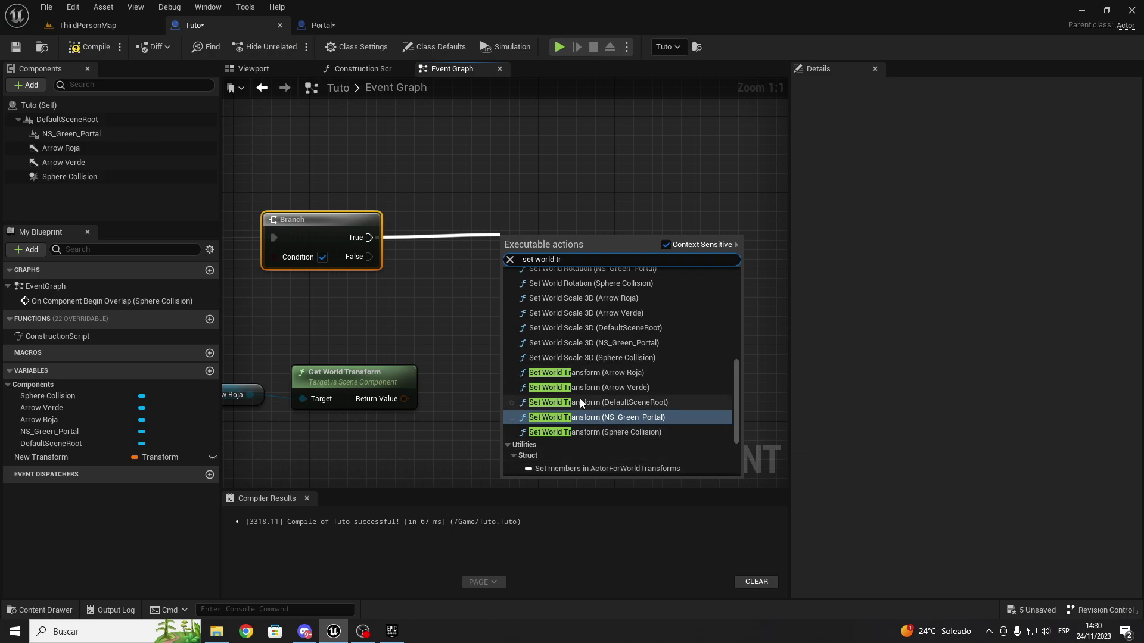
click(655, 374)
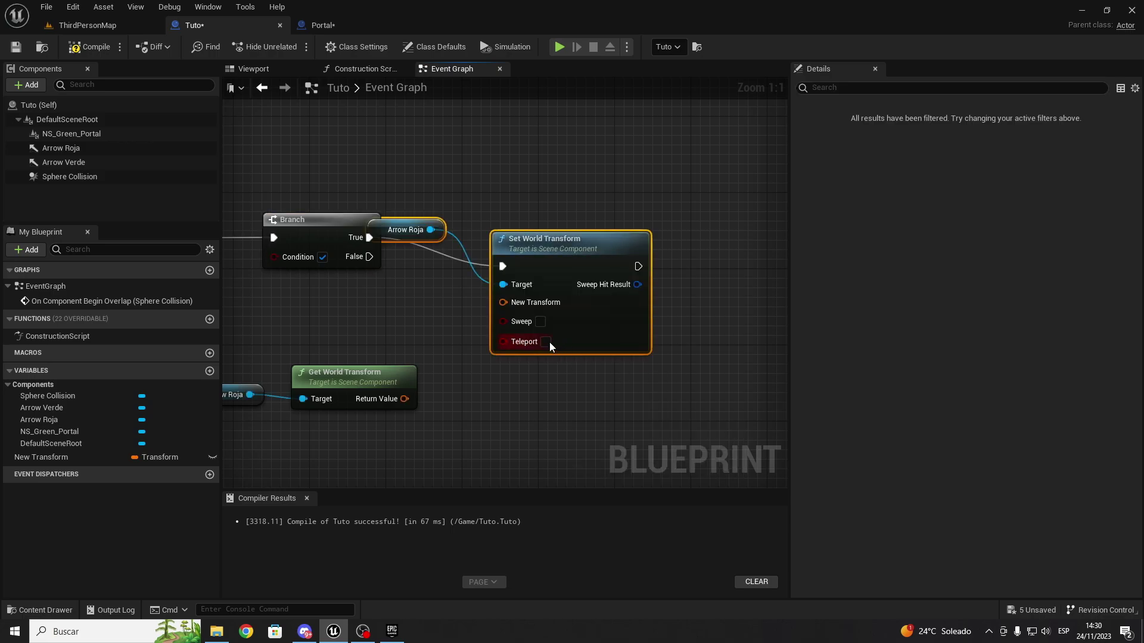
mouse_move(559, 248)
mouse_down()
mouse_move(616, 219)
mouse_move(370, 237)
mouse_up()
click(481, 334)
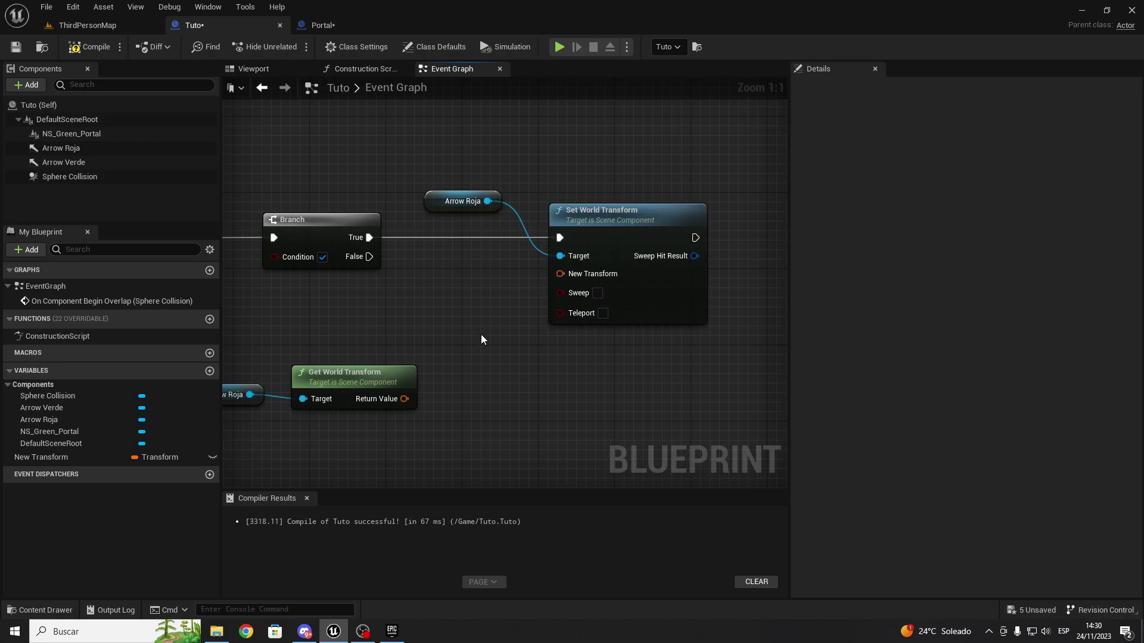
right_drag(546, 356, 508, 390)
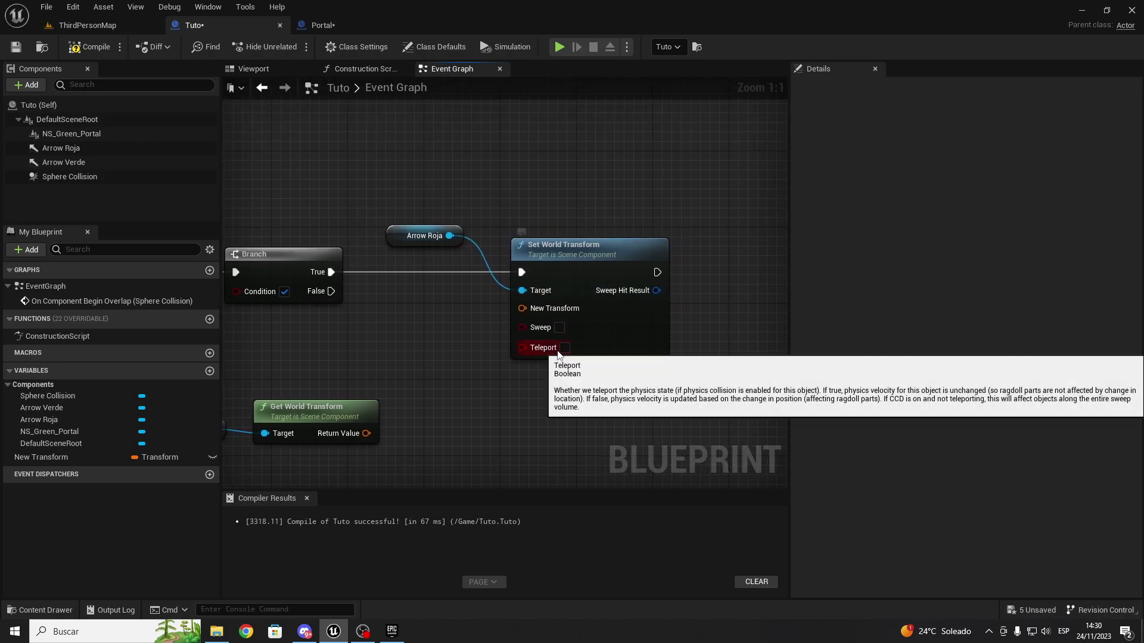
click(565, 348)
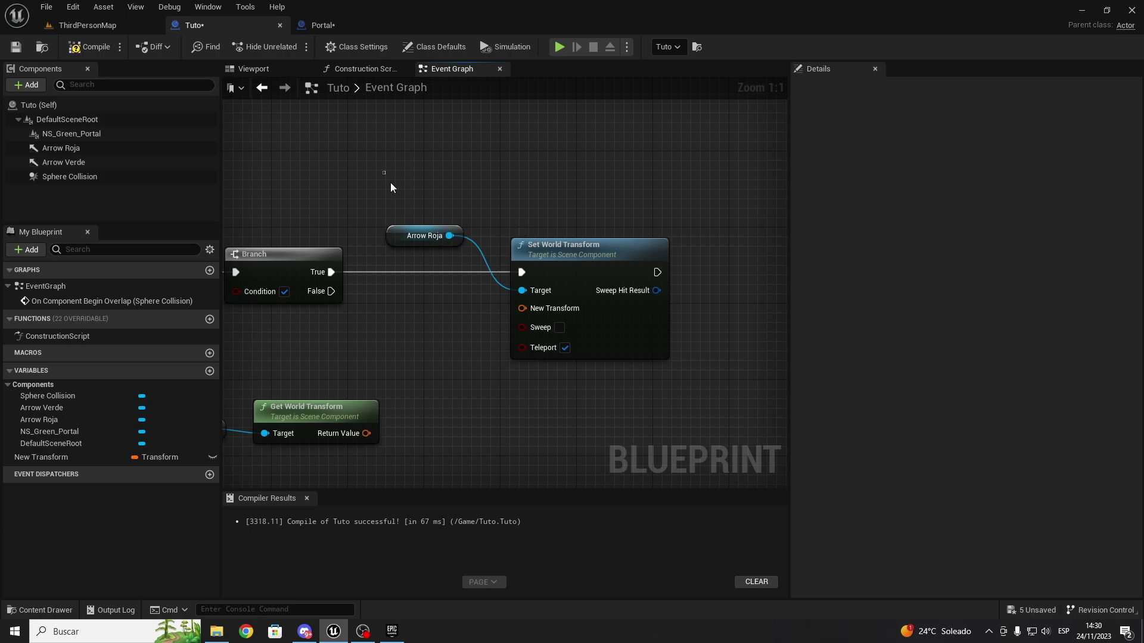
drag(383, 172, 448, 264)
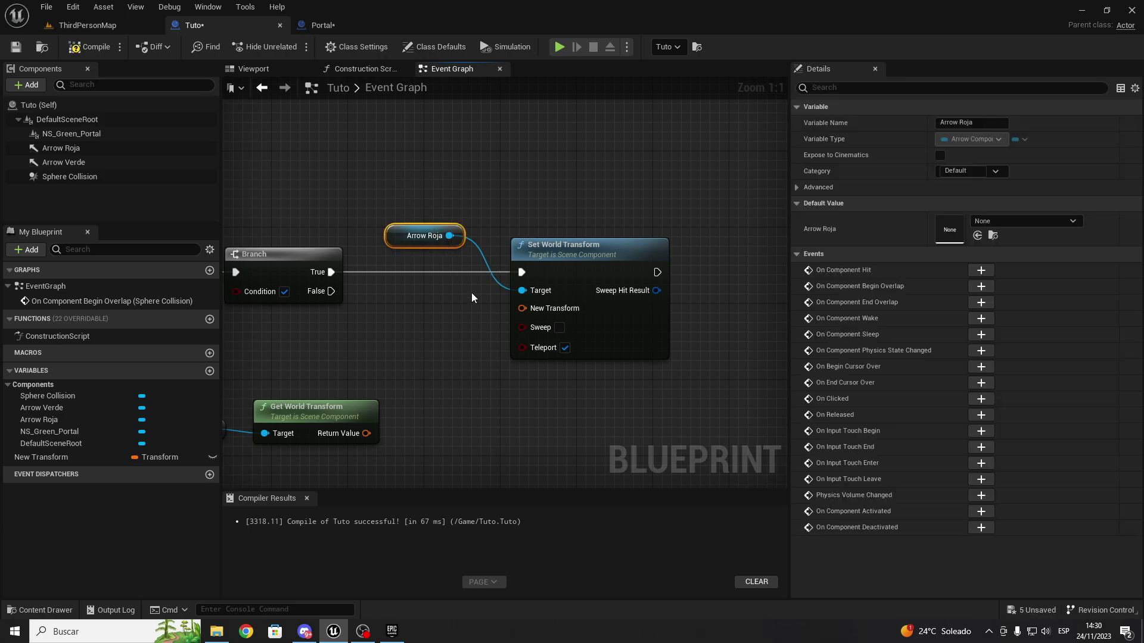
Retarget Set World Transform to the Other Actor's Root Component, then compile and review the New Transform error.
key(Delete)
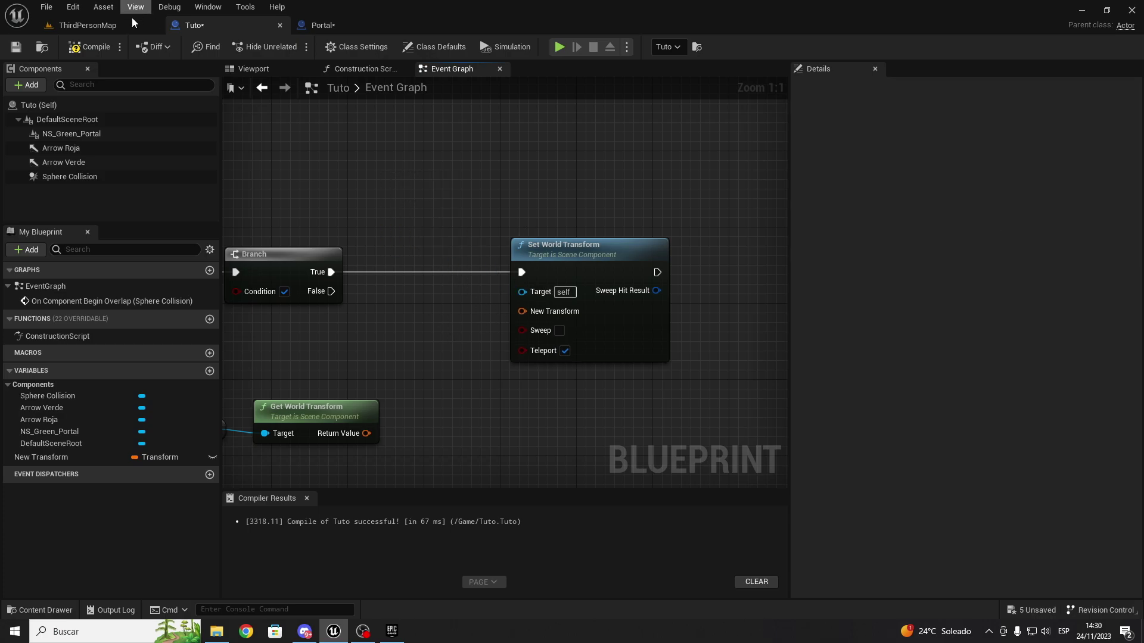
right_drag(454, 291, 551, 287)
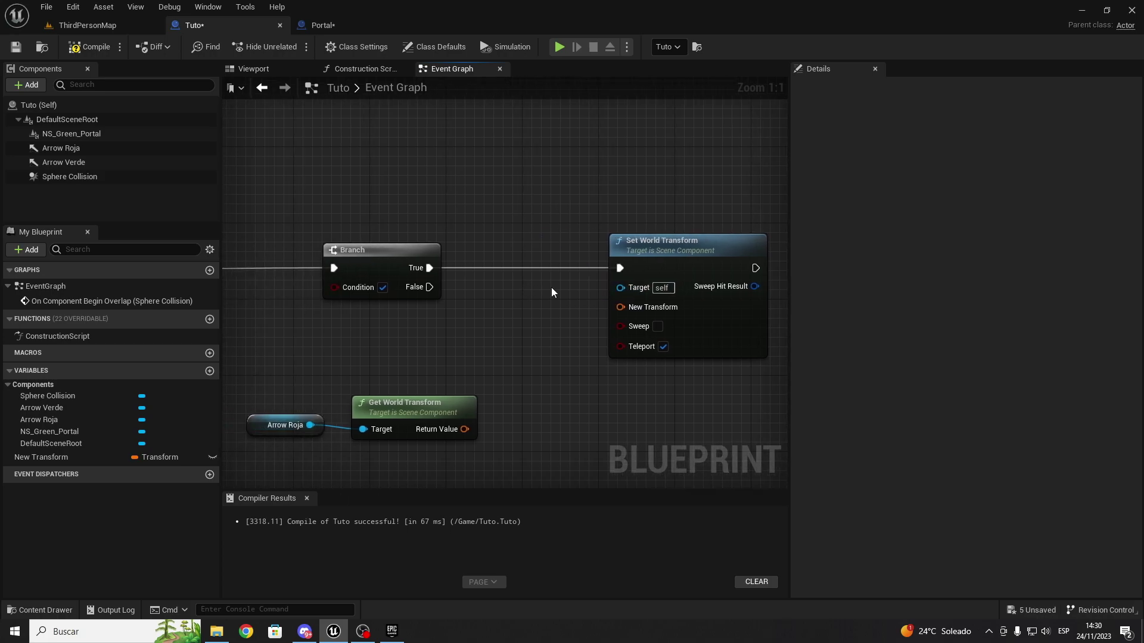
mouse_move(620, 290)
mouse_down()
mouse_move(305, 210)
mouse_move(487, 338)
mouse_up()
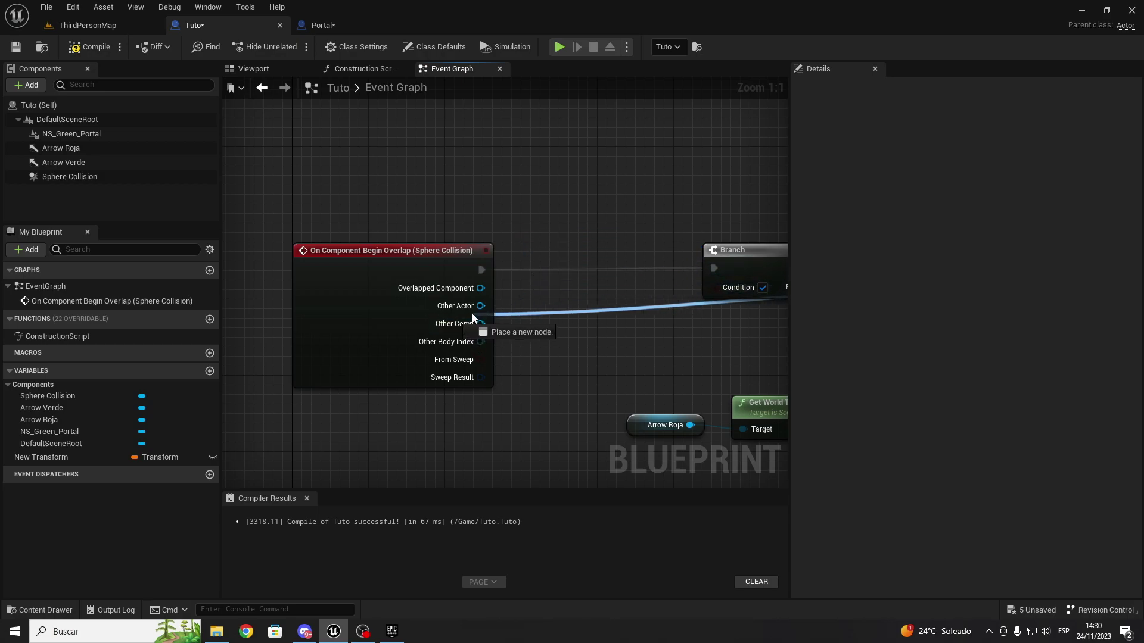
drag(488, 337, 481, 305)
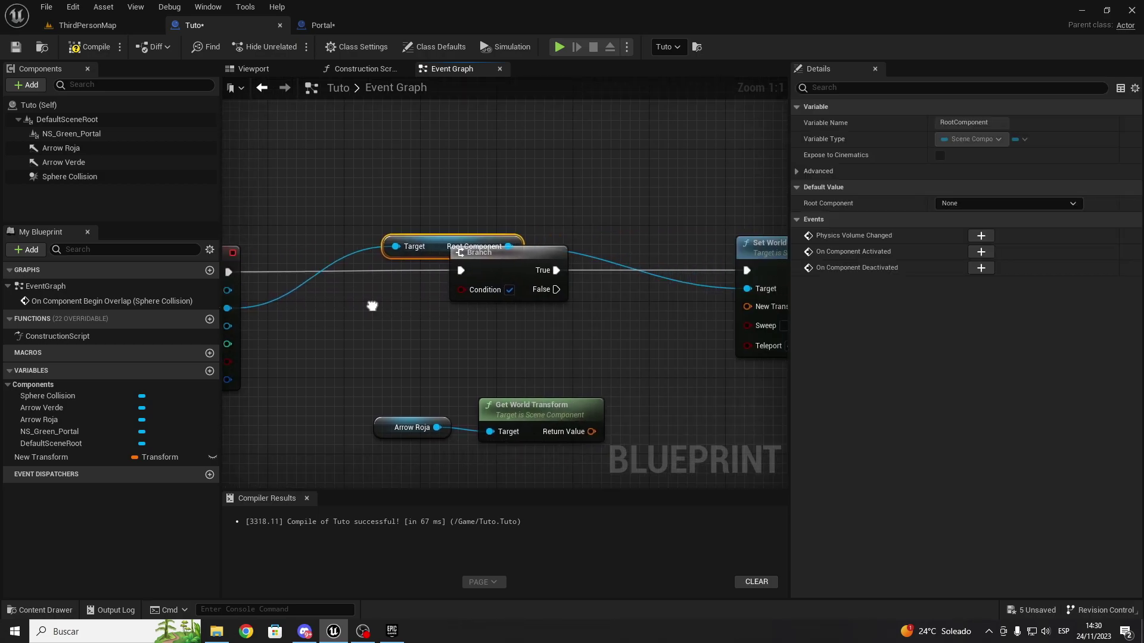
drag(434, 242, 491, 194)
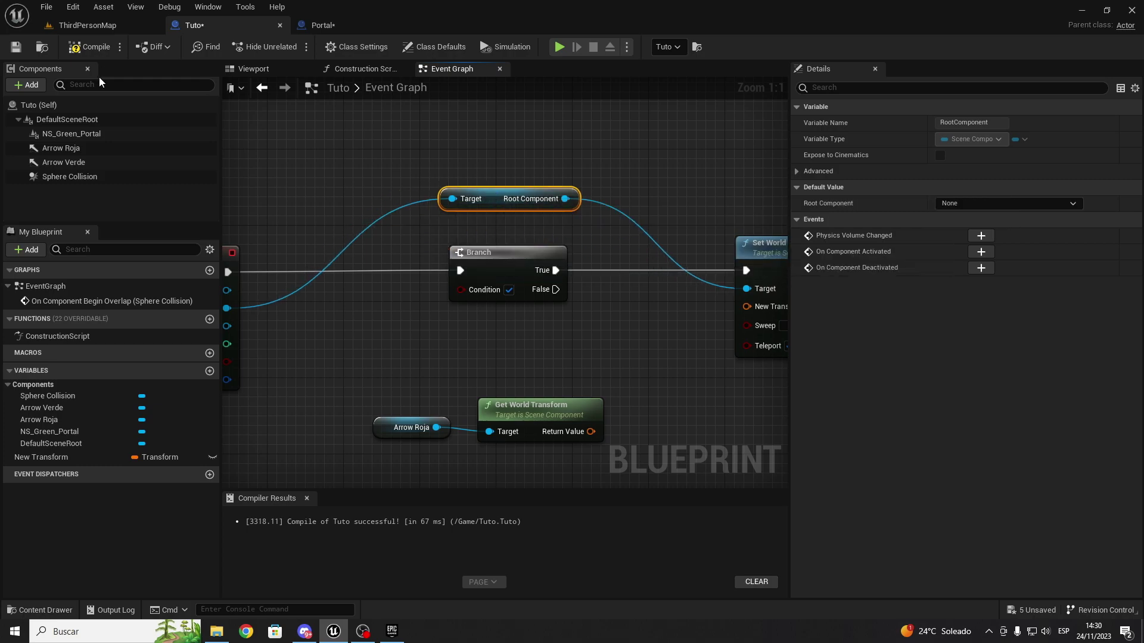
click(89, 46)
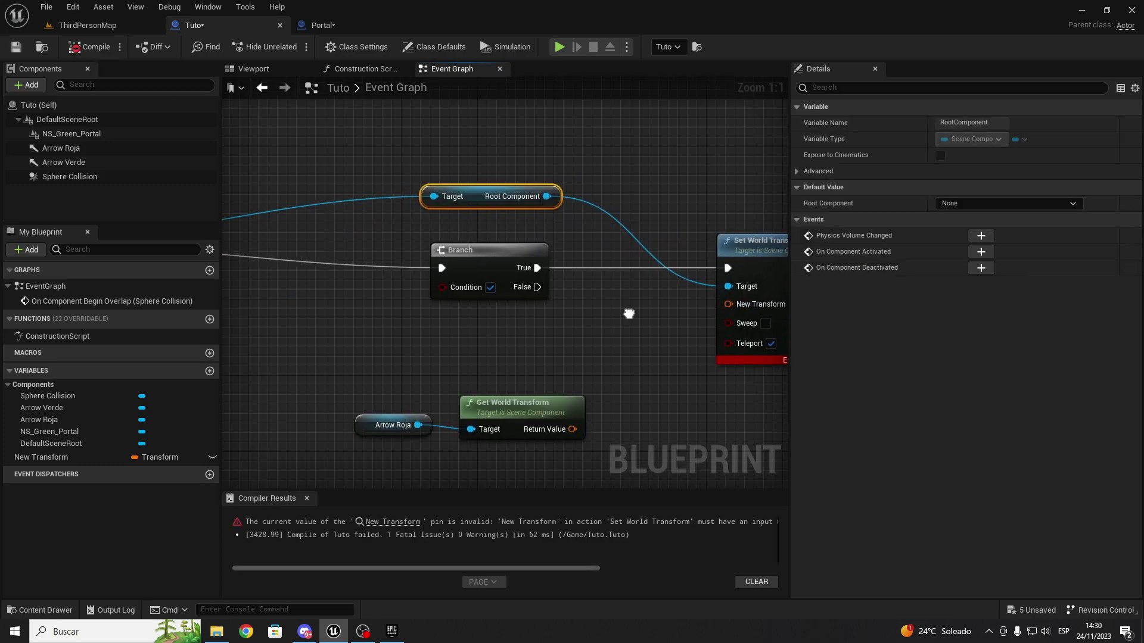
right_drag(650, 320, 485, 294)
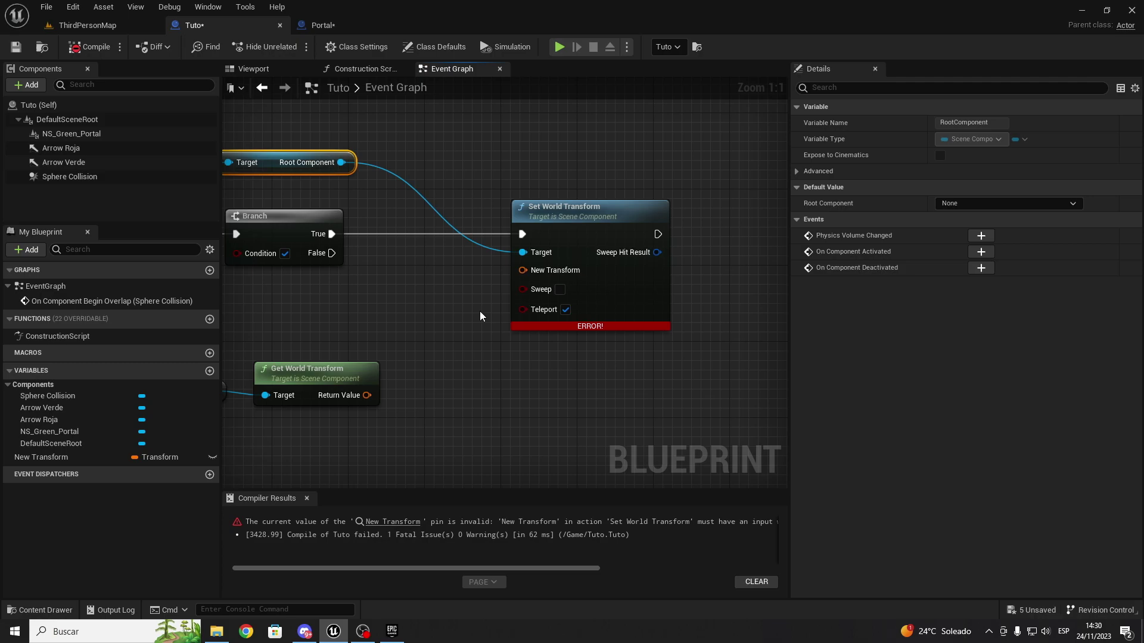
Split Set World Transform's New Transform and Get World Transform's Return Value into location, rotation, scale.
right_click(532, 271)
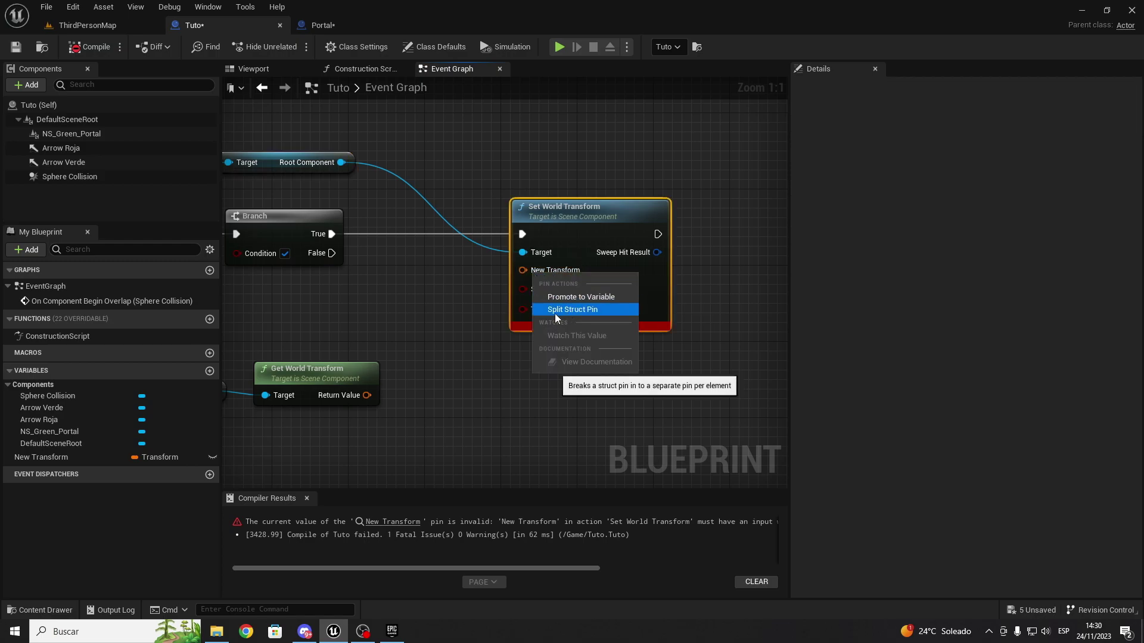
click(578, 311)
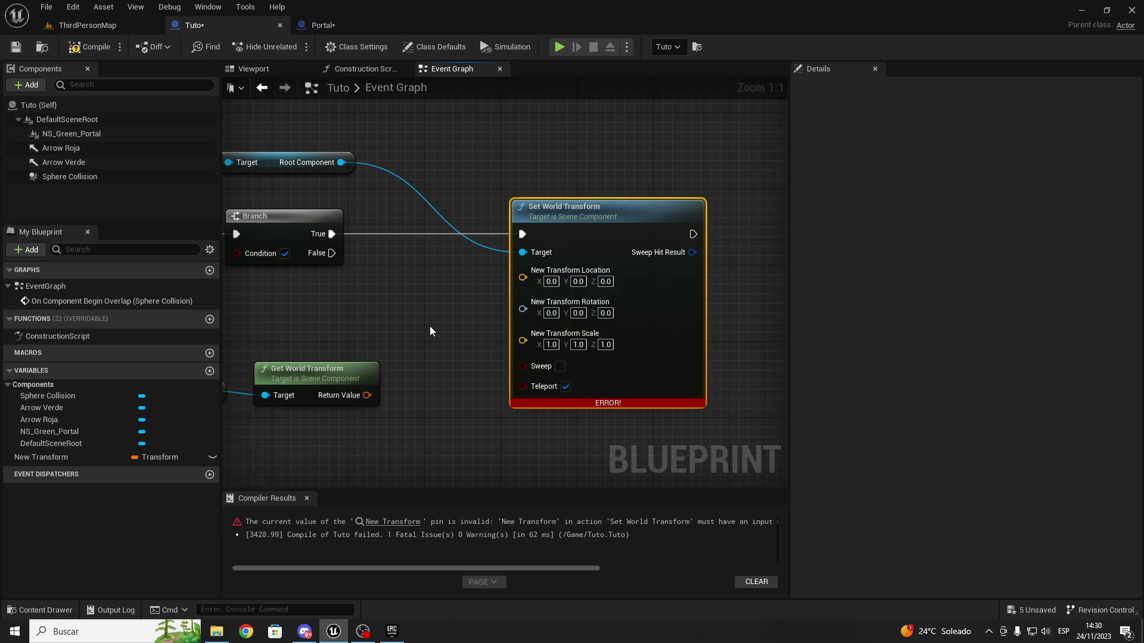
right_drag(430, 331, 579, 262)
drag(416, 268, 519, 349)
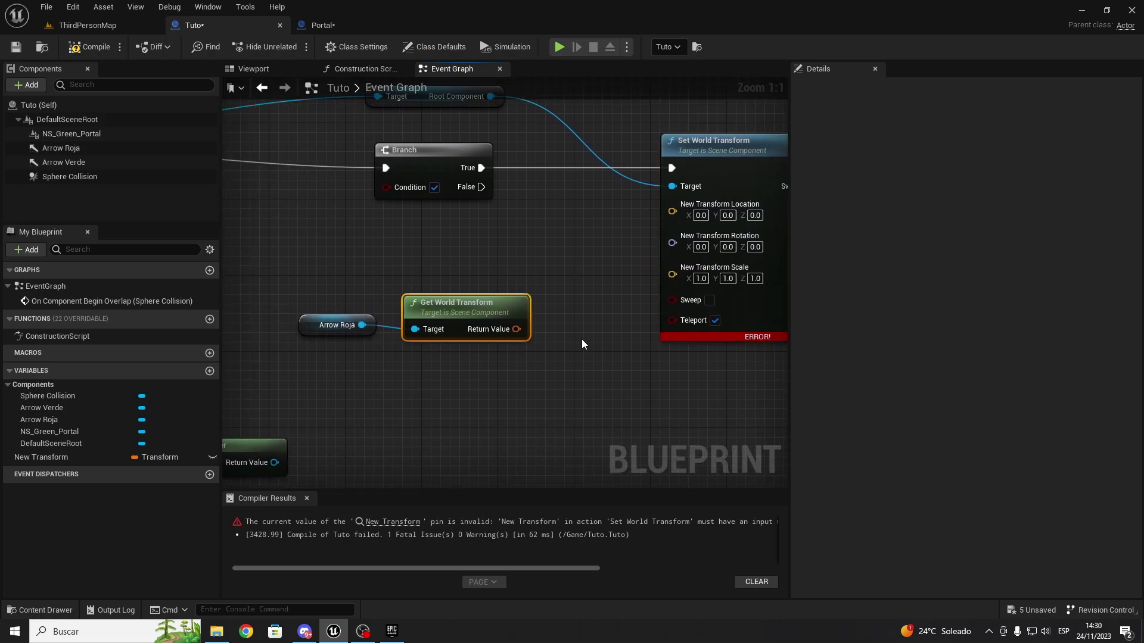
right_drag(566, 335, 499, 331)
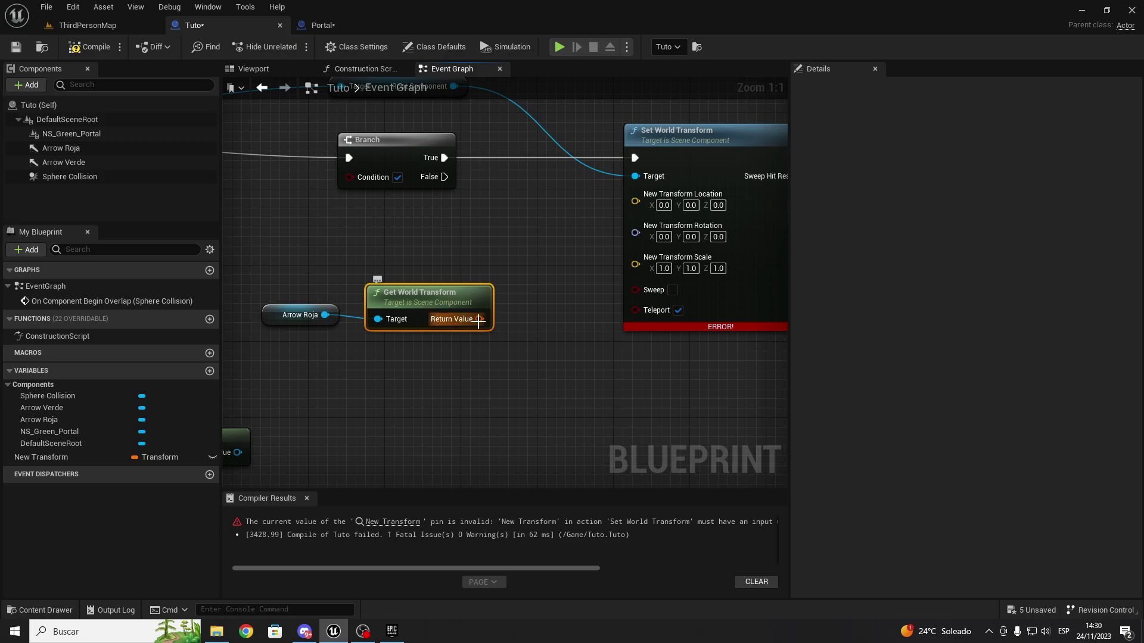
right_click(479, 319)
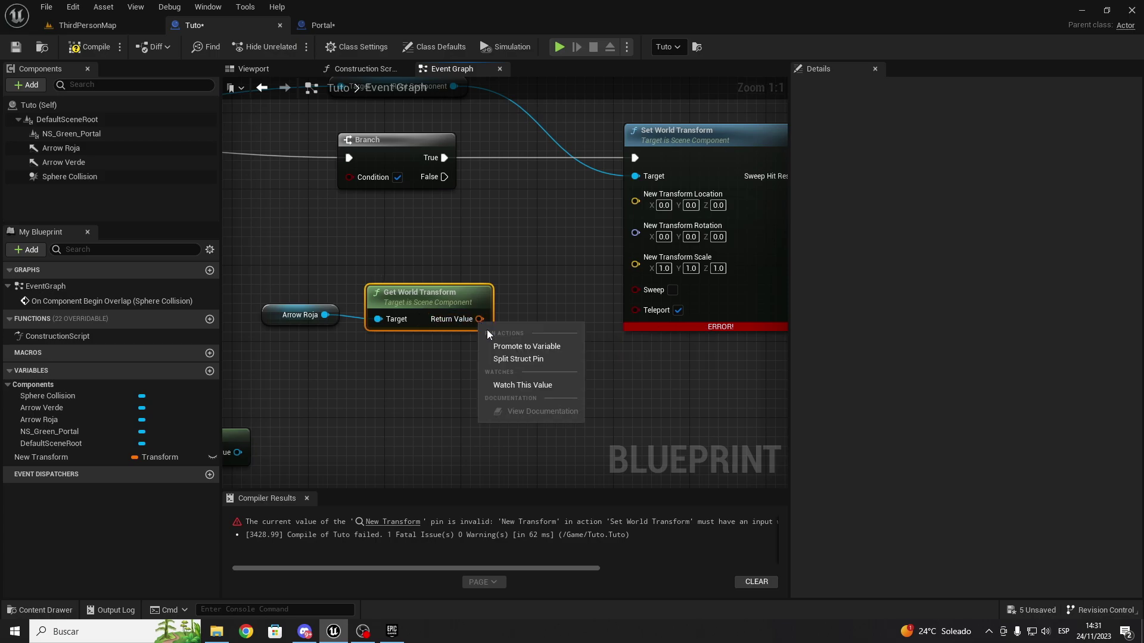
click(519, 360)
Wire Arrow Roja's location, rotation and scale into Set World Transform and recompile Tuto.
right_drag(526, 294, 469, 309)
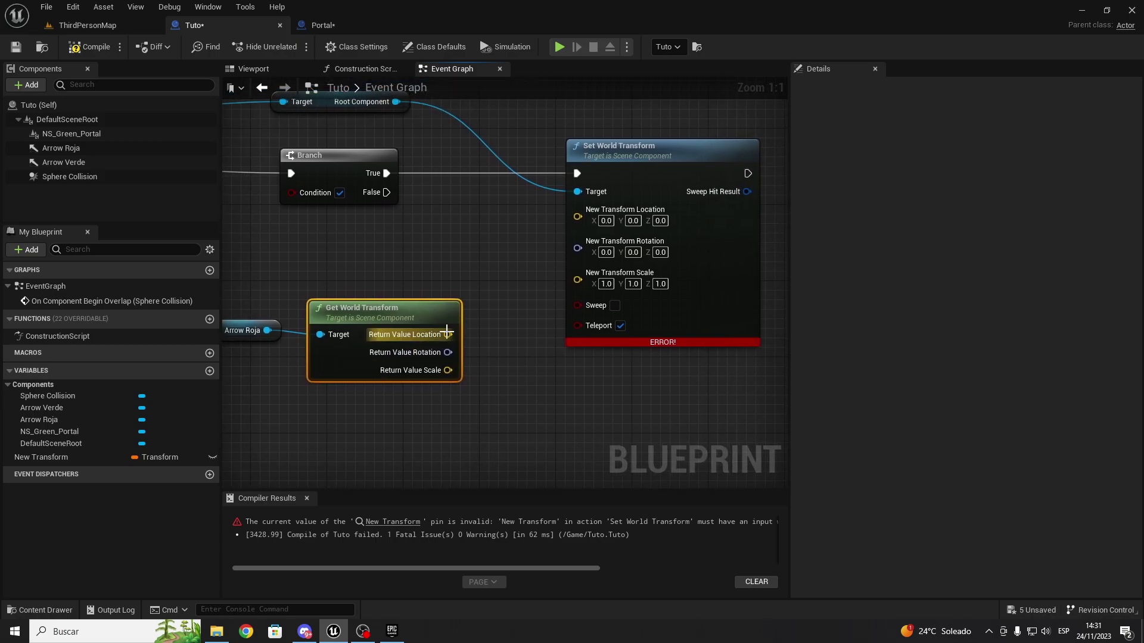
mouse_move(447, 334)
mouse_down()
mouse_move(578, 216)
mouse_move(456, 351)
mouse_up()
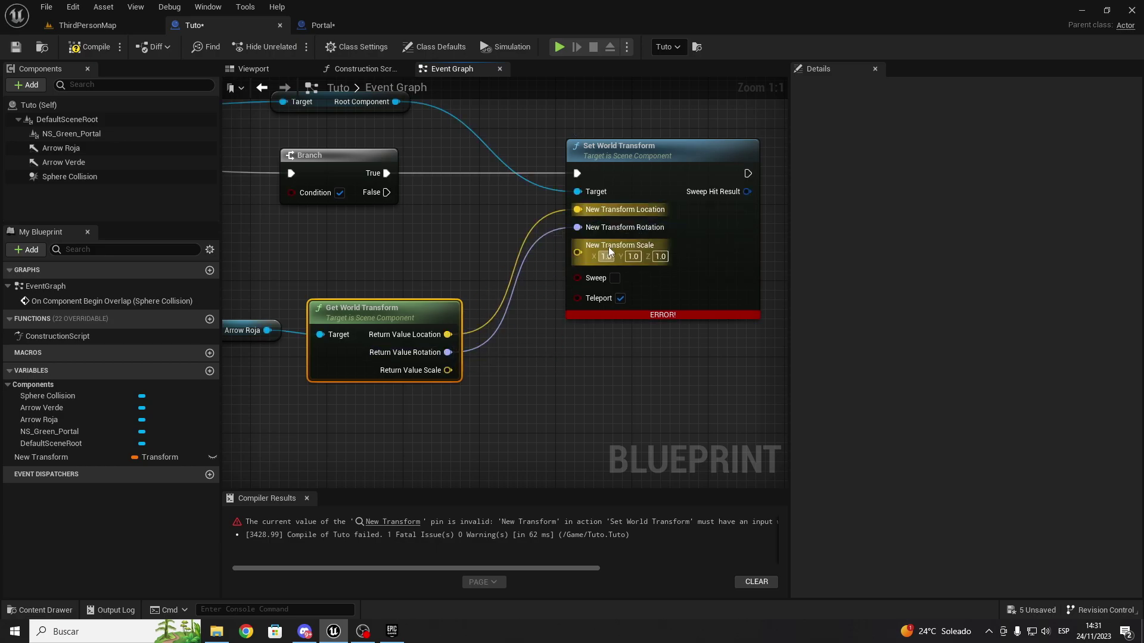
drag(578, 252, 448, 370)
right_drag(506, 368, 467, 357)
click(89, 48)
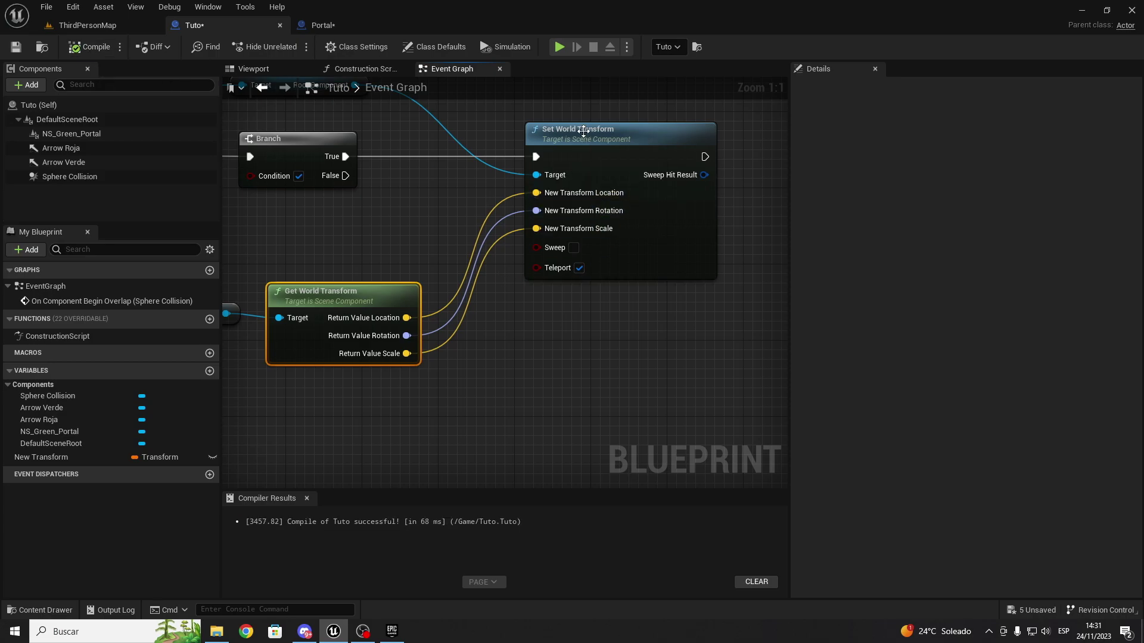
Add a Get Actor Rotation node from Get Player Character's Return Value via 'get actor' search.
right_drag(448, 157, 512, 323)
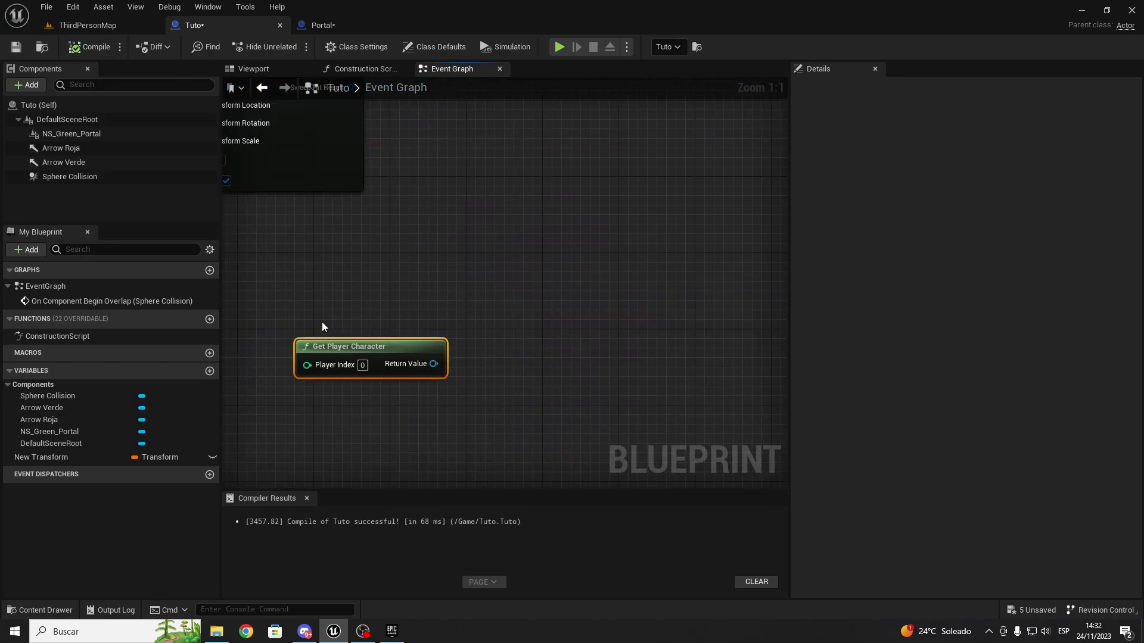
drag(322, 327, 519, 402)
right_drag(491, 310, 539, 309)
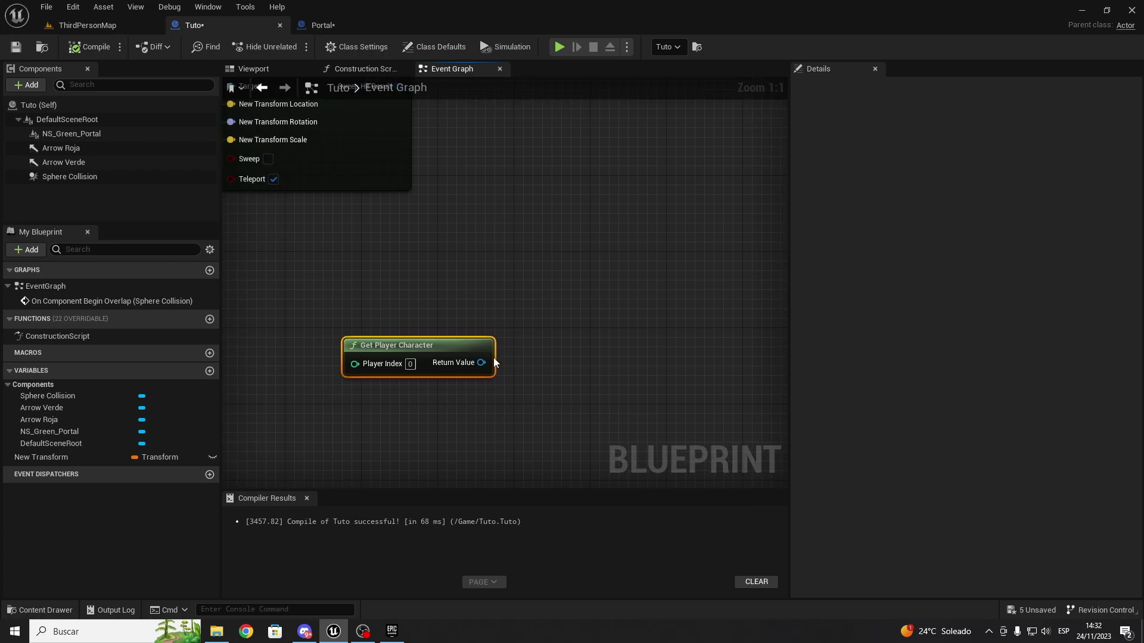
drag(486, 363, 578, 327)
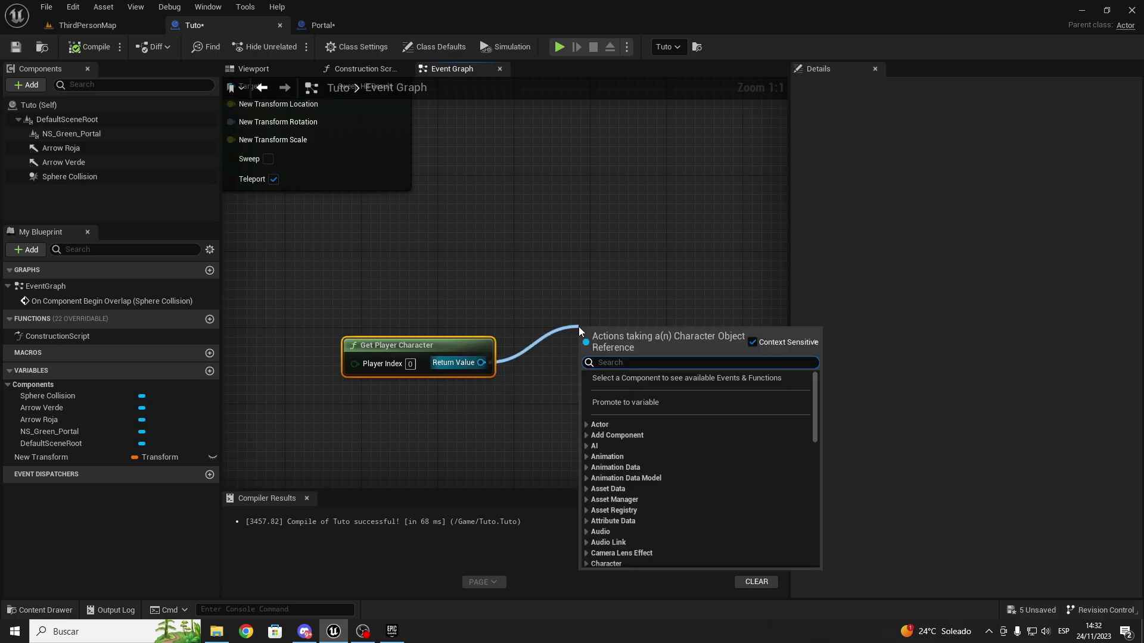
text(get actor)
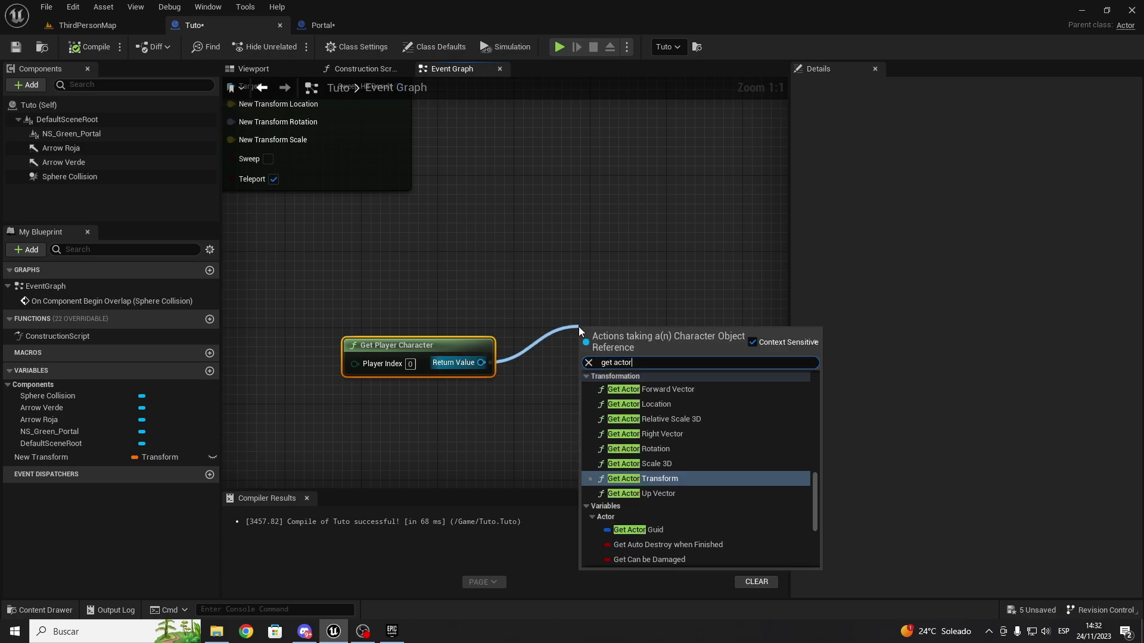
key(Up)
key(Up)
key(Return)
drag(583, 338, 693, 339)
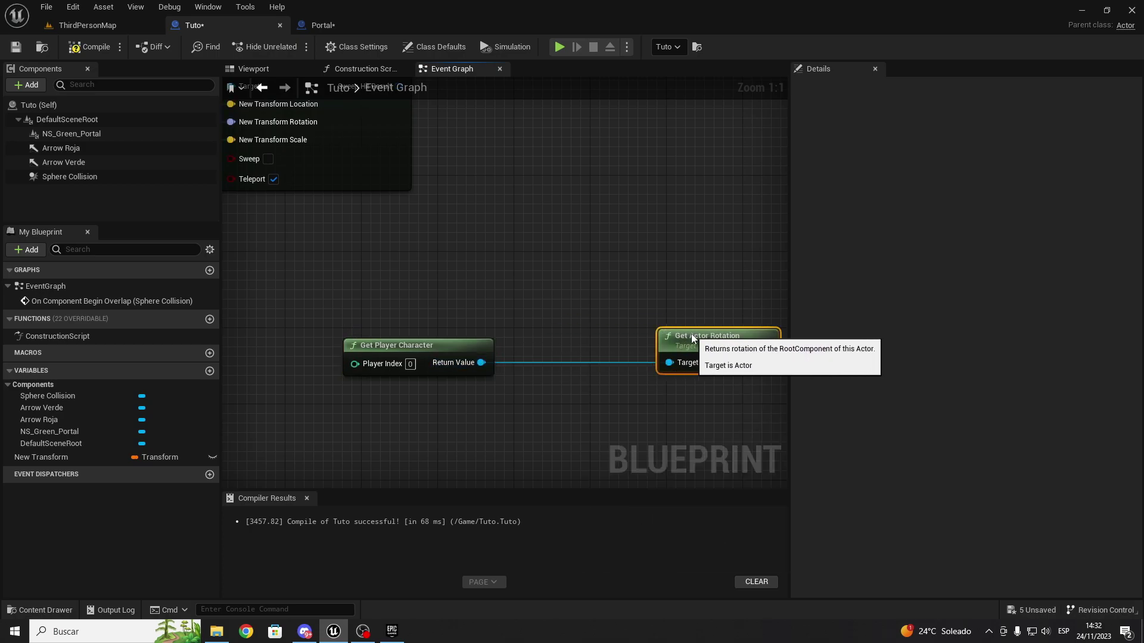
Add an == node and wire Get Player Character's Return Value into its lower input.
right_drag(551, 335, 489, 297)
drag(418, 323, 485, 254)
text(==)
key(Return)
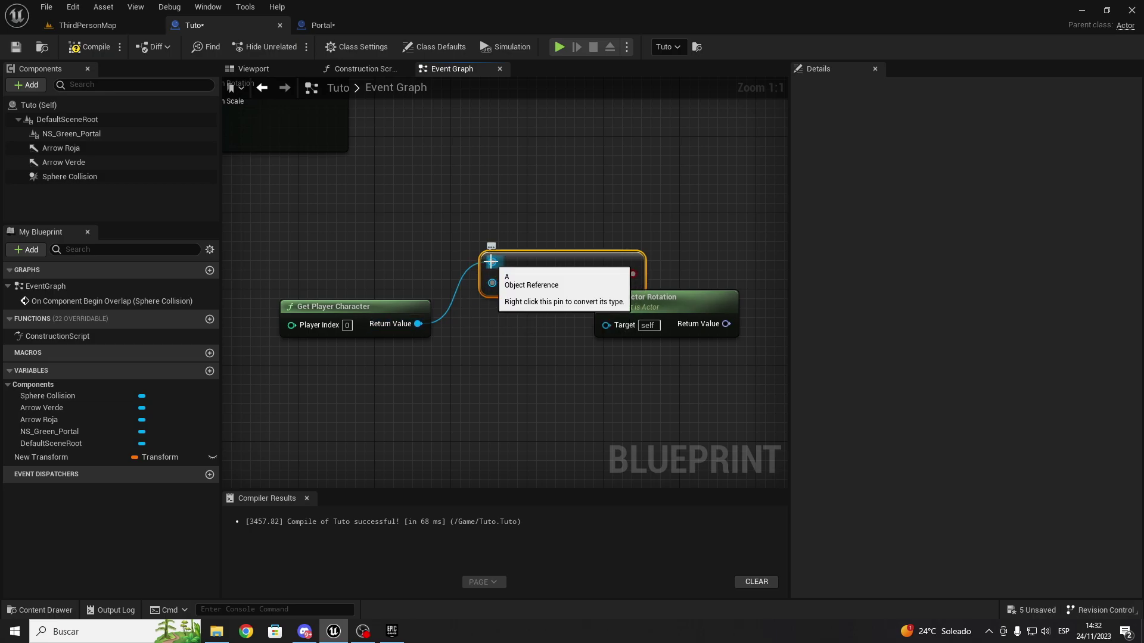
ctrl+drag(490, 261, 491, 277)
key(Escape)
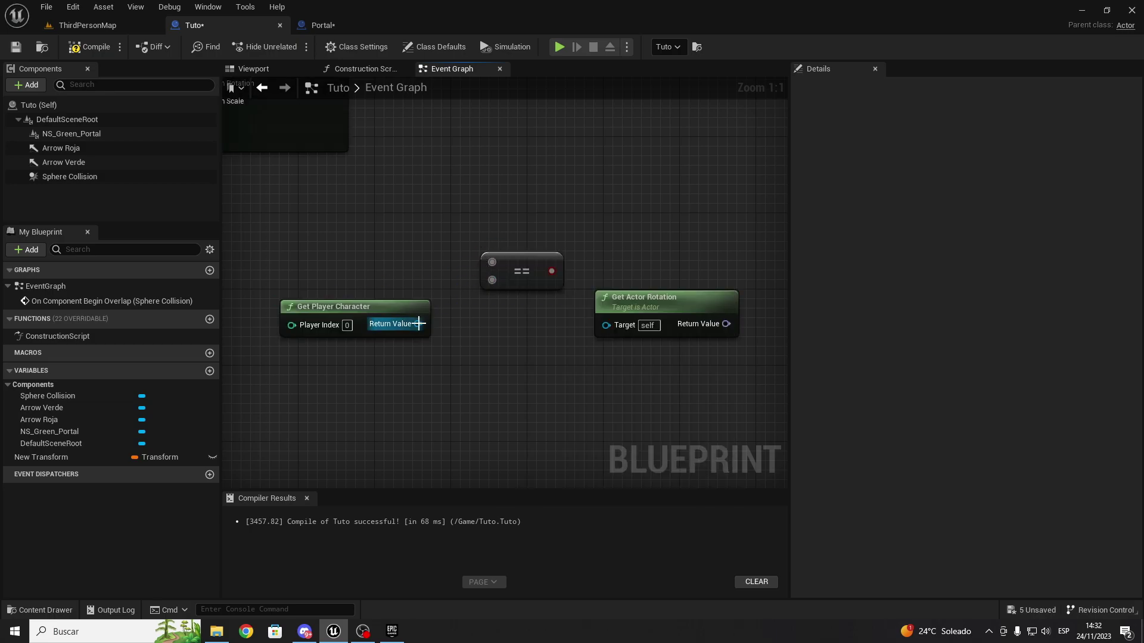
drag(418, 323, 496, 285)
key(Escape)
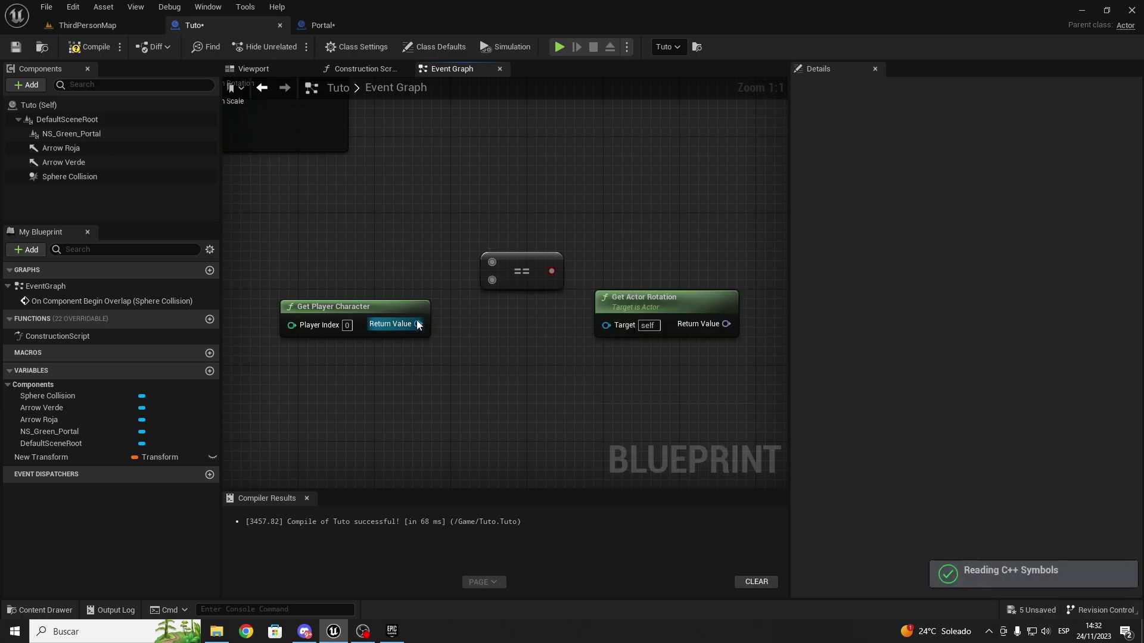
drag(417, 323, 491, 280)
right_drag(478, 303, 567, 287)
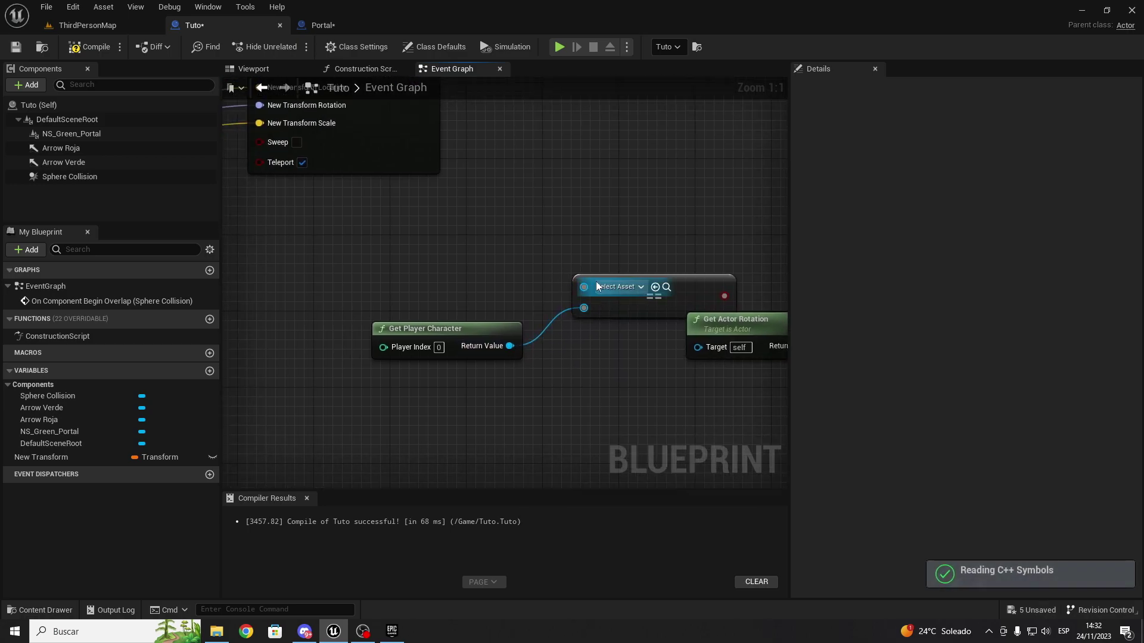
drag(597, 286, 456, 73)
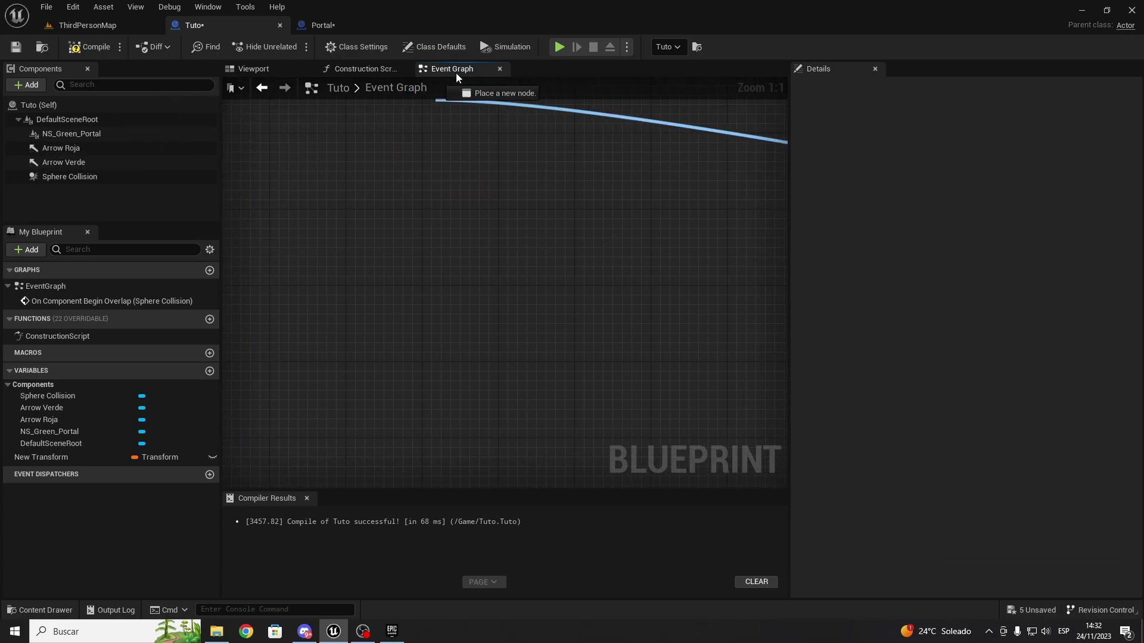
Connect the == node's upper input to the overlap event's Other Actor.
mouse_move(456, 72)
mouse_down()
mouse_move(483, 240)
mouse_move(453, 245)
mouse_move(484, 238)
mouse_up()
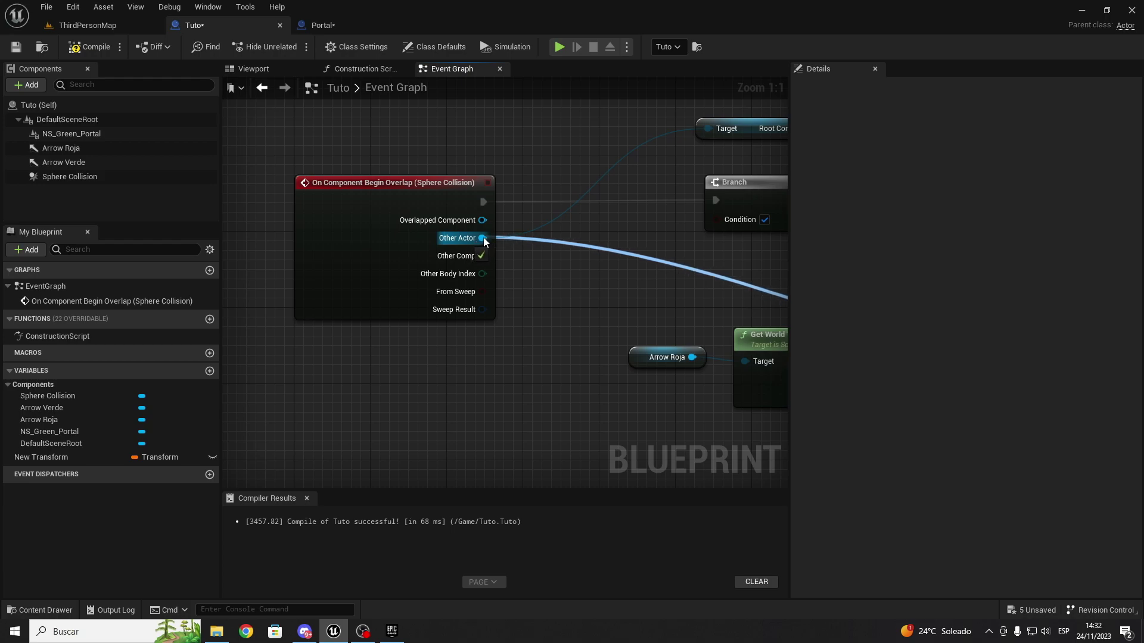
drag(484, 237, 478, 237)
mouse_move(478, 237)
right_down()
mouse_move(245, 294)
mouse_move(344, 298)
mouse_move(266, 354)
right_up()
drag(406, 312, 435, 365)
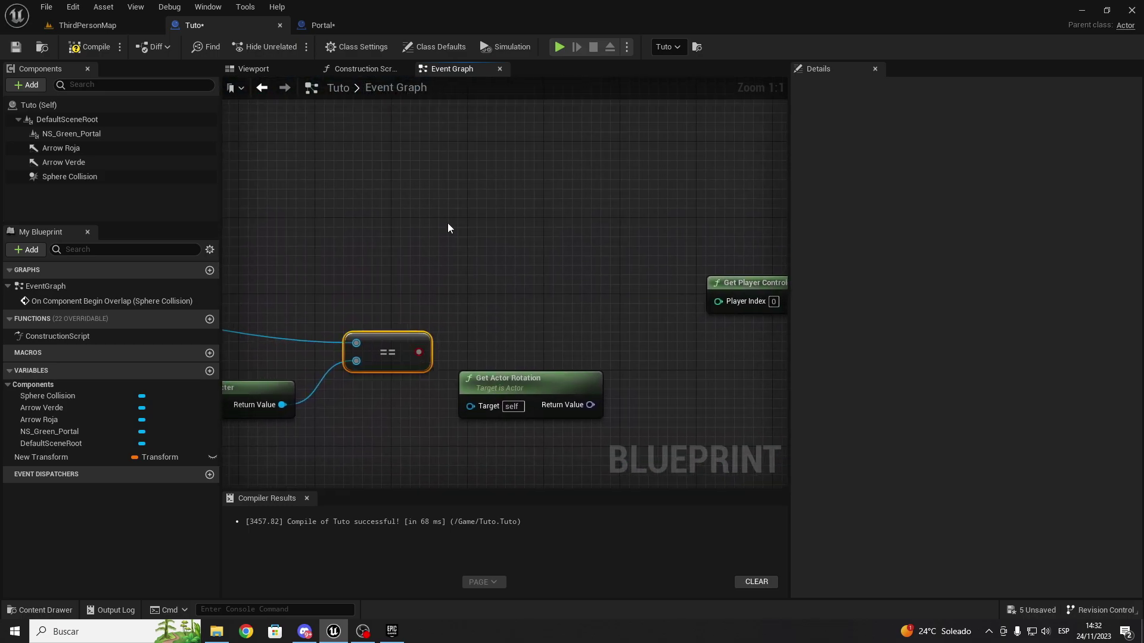
Add a Branch after Set World Transform with the == result as its Condition.
right_drag(482, 199, 492, 259)
click(492, 259)
click(475, 207)
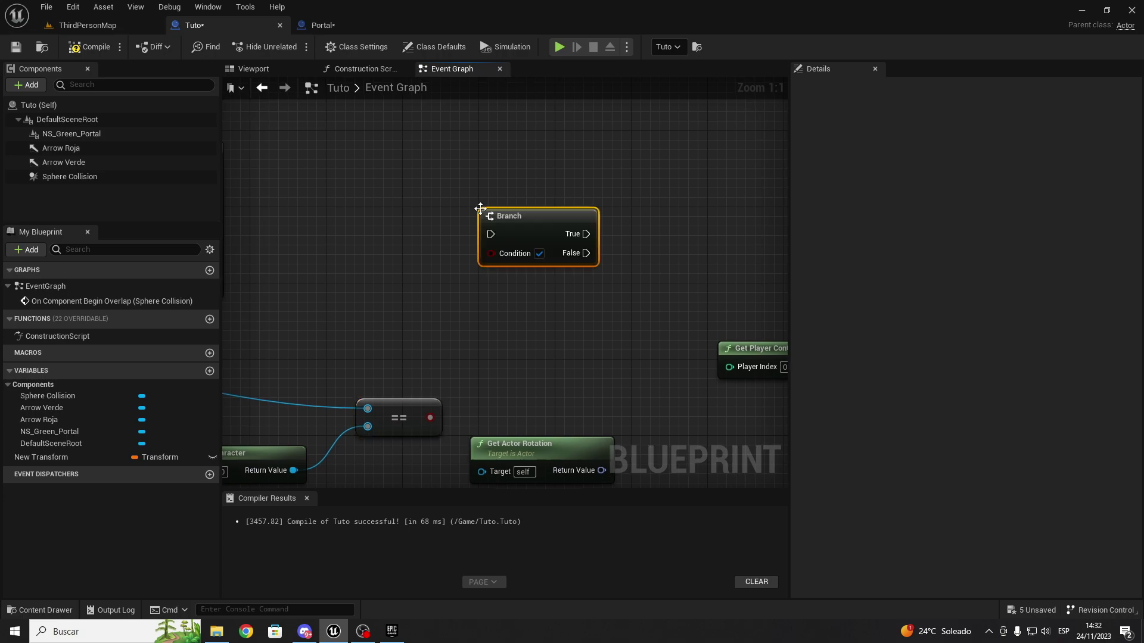
click(490, 288)
right_drag(351, 152, 472, 149)
mouse_move(334, 172)
mouse_down()
mouse_move(613, 231)
mouse_move(669, 212)
mouse_move(668, 192)
mouse_move(550, 417)
mouse_up()
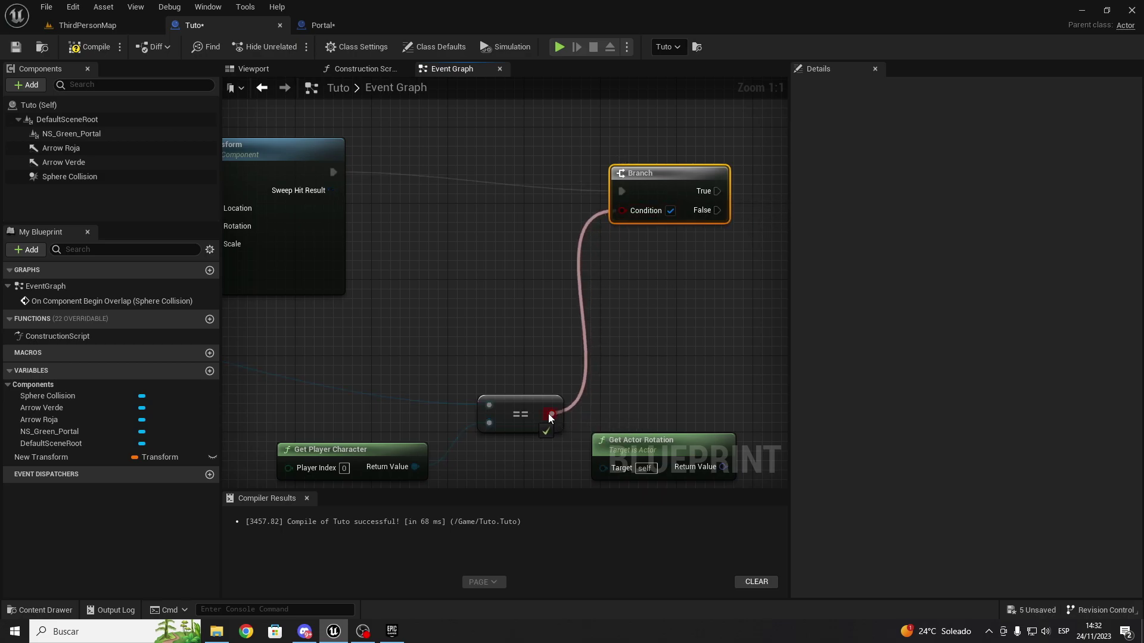
mouse_move(692, 305)
right_down()
mouse_move(467, 321)
mouse_move(381, 267)
right_up()
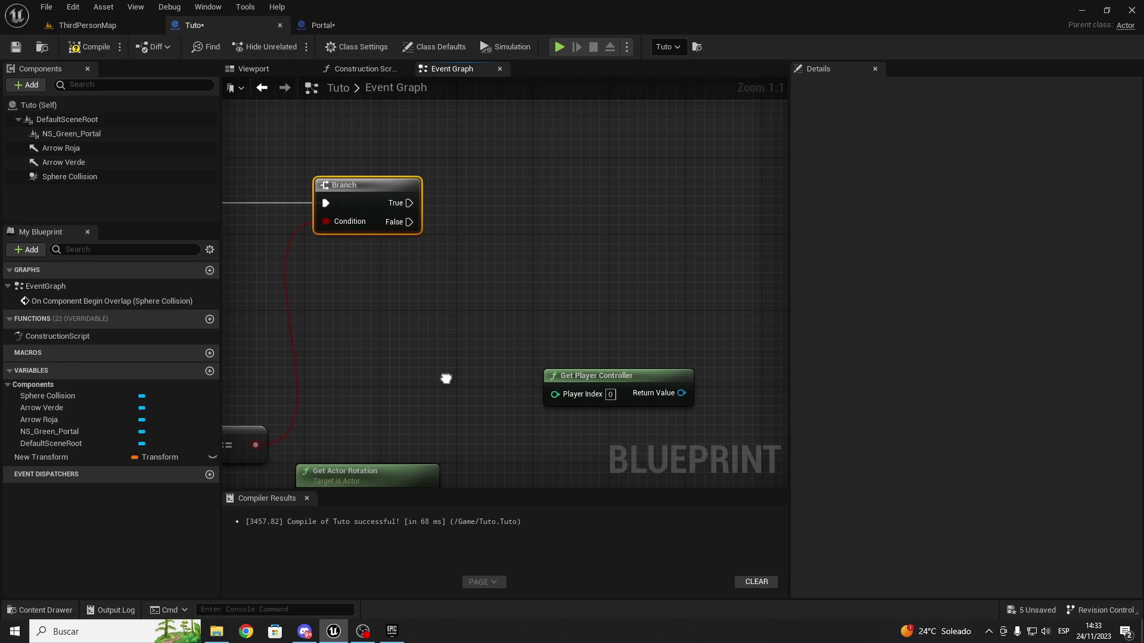
Feed Get Player Character into Get Actor Rotation and arrange it beside Get Player Controller.
right_drag(446, 379, 455, 296)
right_drag(357, 394, 395, 335)
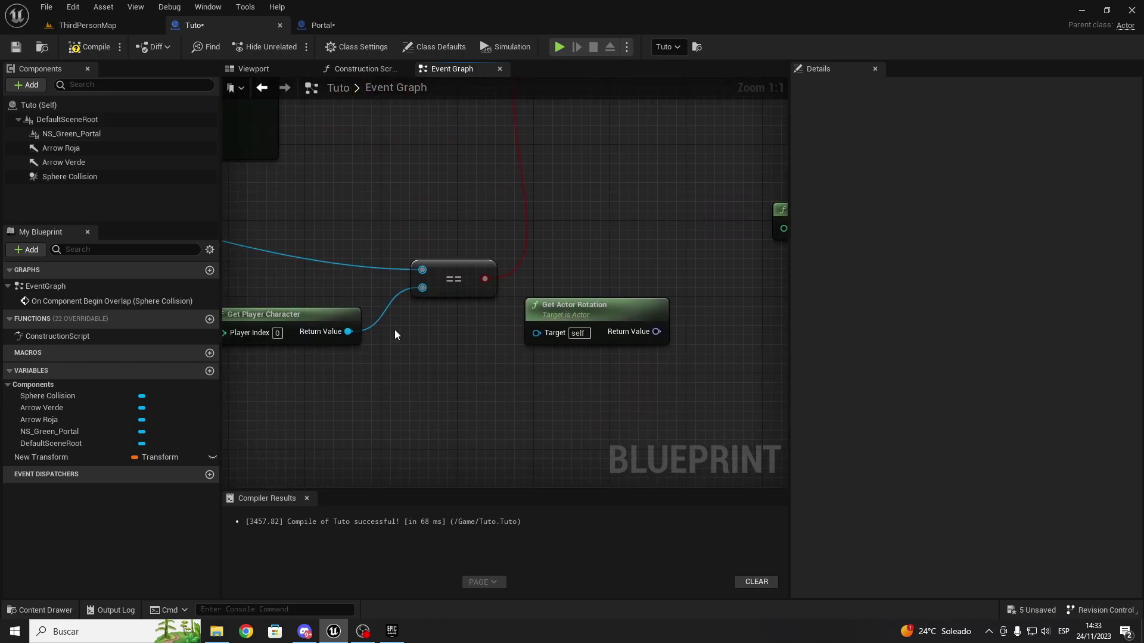
drag(348, 331, 536, 333)
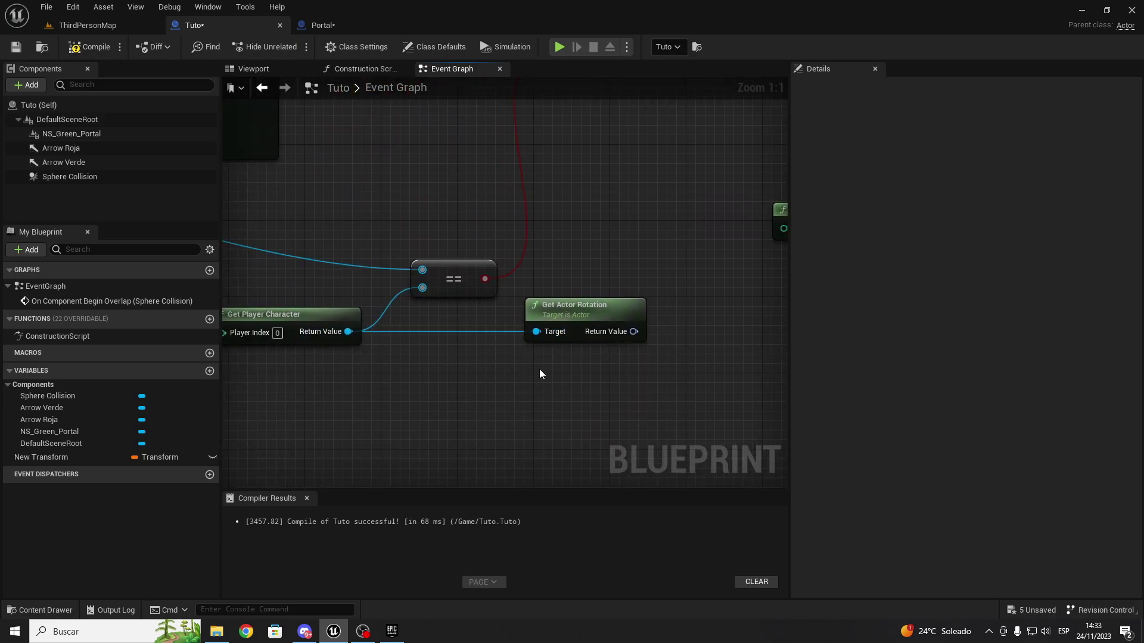
right_drag(512, 367, 334, 388)
drag(394, 330, 623, 330)
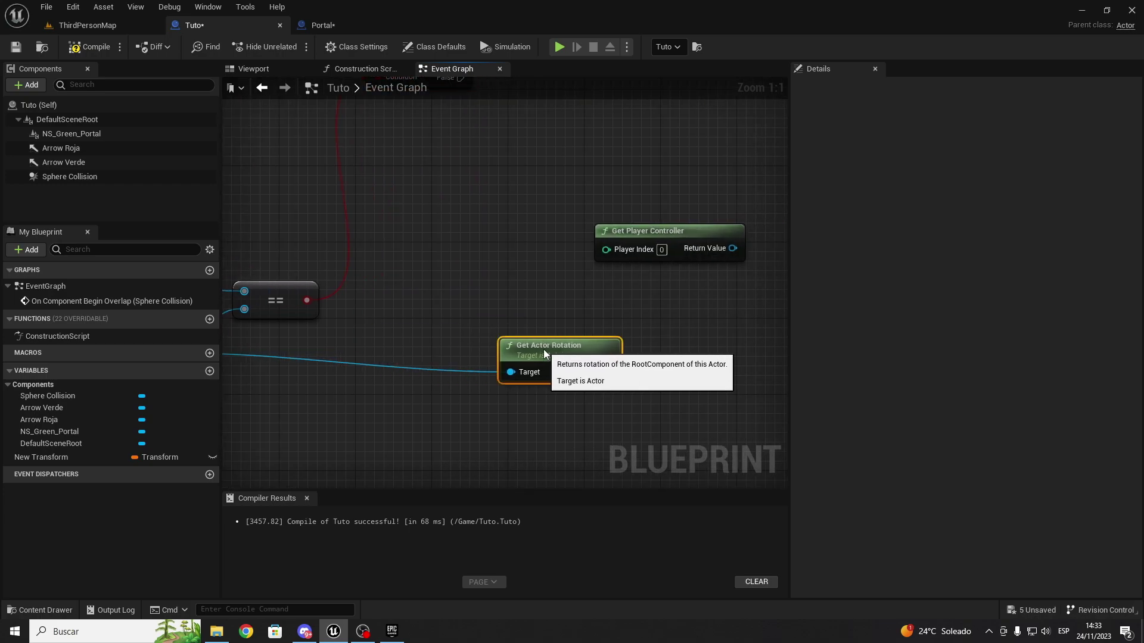
right_drag(462, 302, 429, 332)
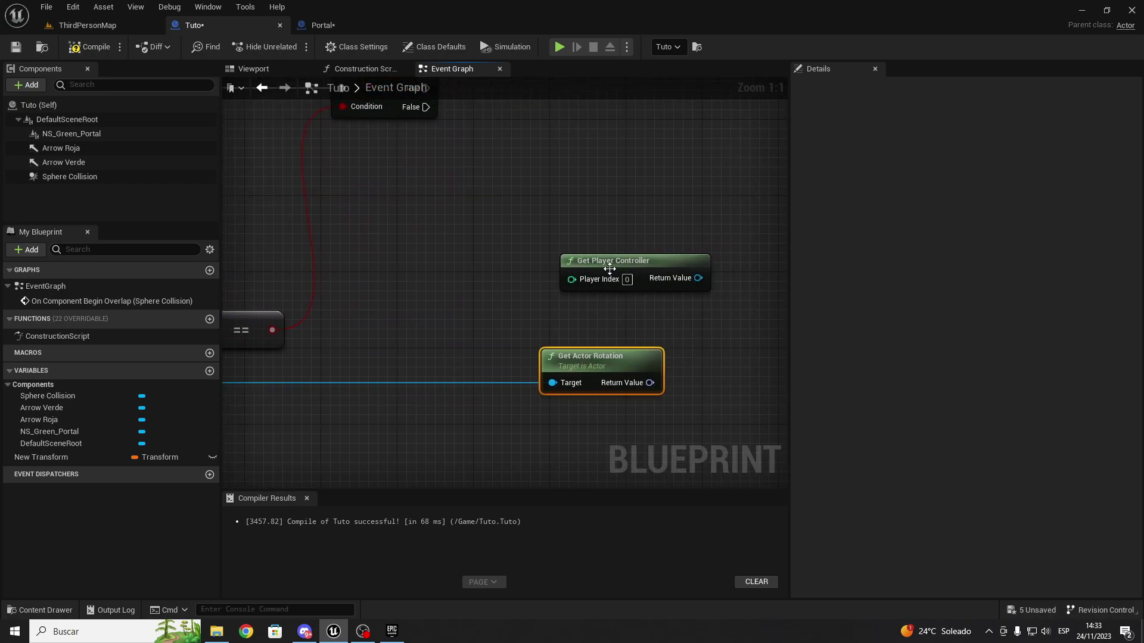
drag(606, 266, 566, 273)
right_drag(566, 272, 618, 201)
right_drag(440, 297, 543, 297)
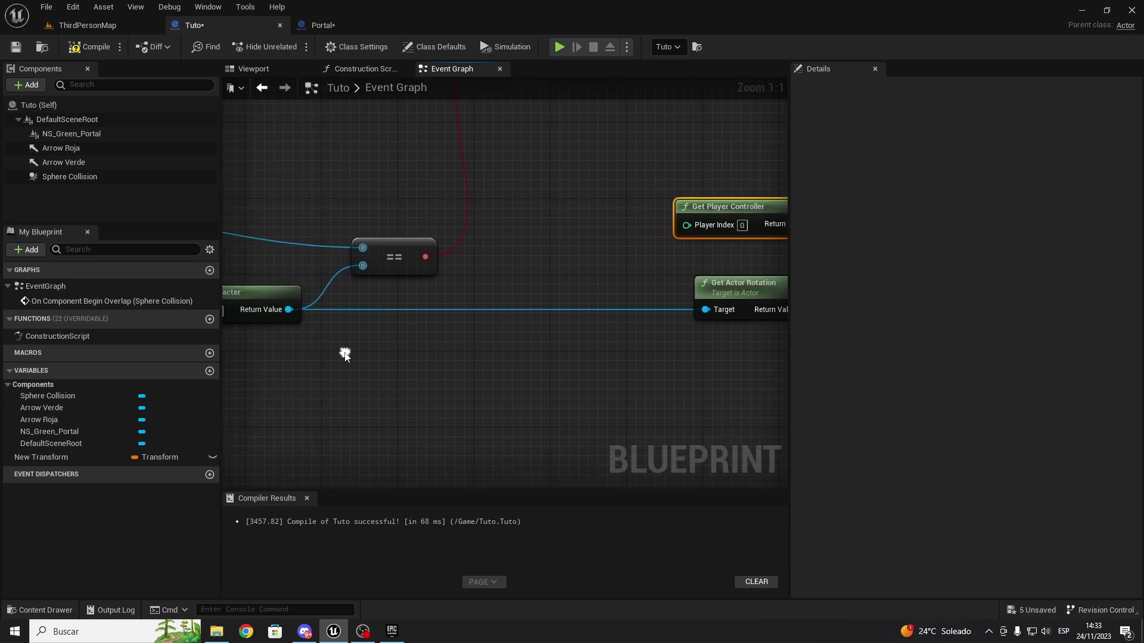
right_drag(315, 330, 373, 335)
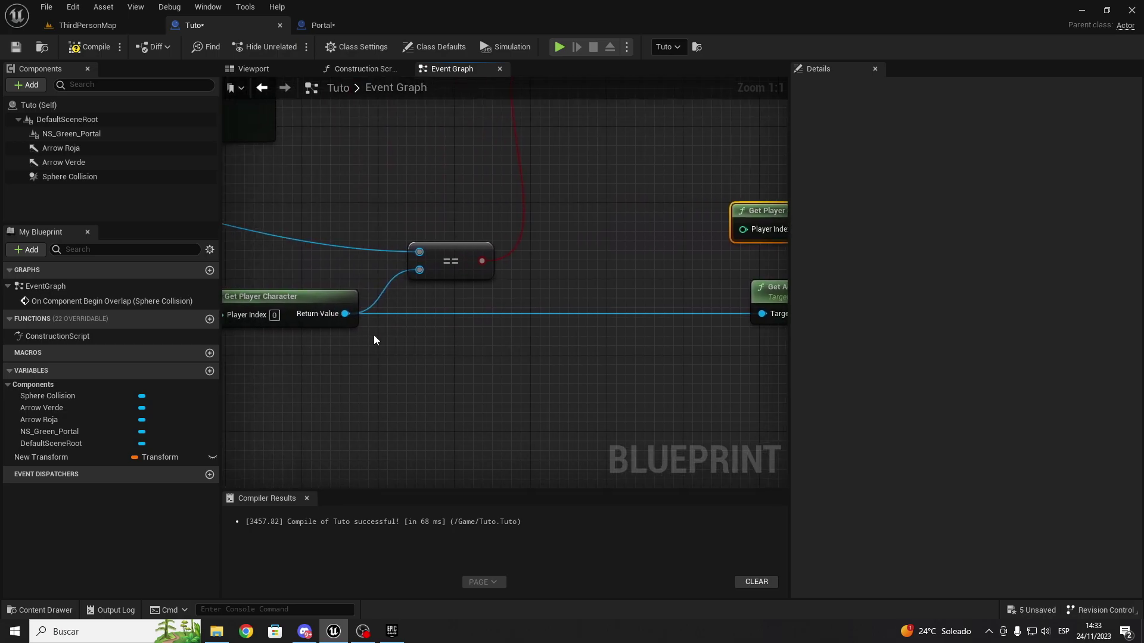
click(245, 274)
Add a Get Character Movement node from Get Player Character's Return Value, searching 'get character move'.
mouse_move(347, 314)
mouse_down()
mouse_move(715, 434)
mouse_move(624, 408)
mouse_up()
text(char)
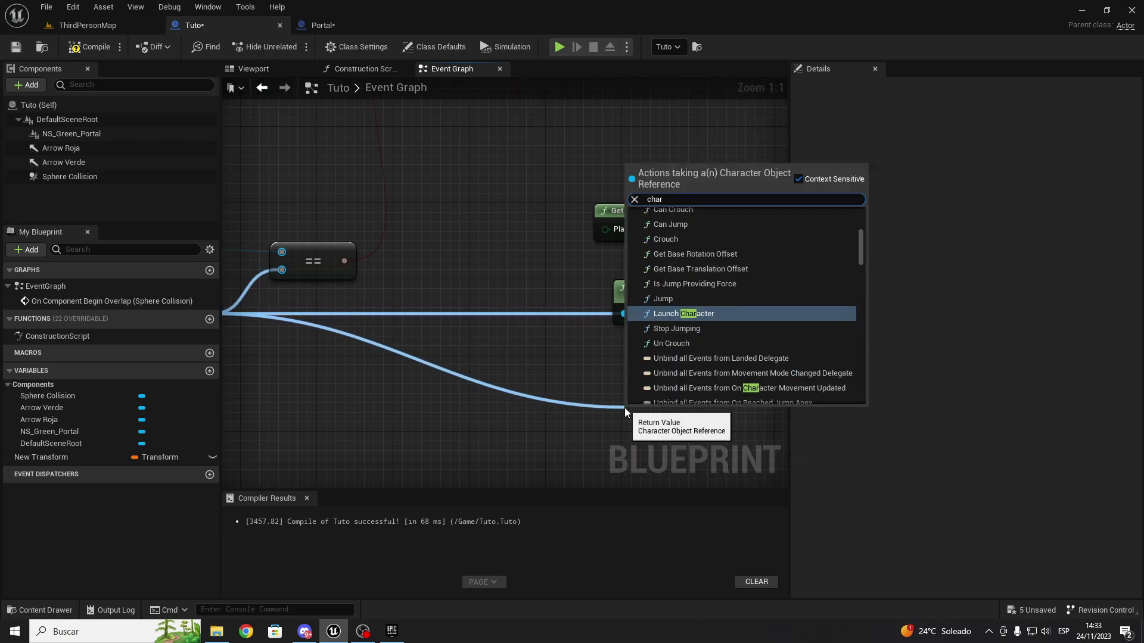
text(c)
key(ctrl+a)
text(get)
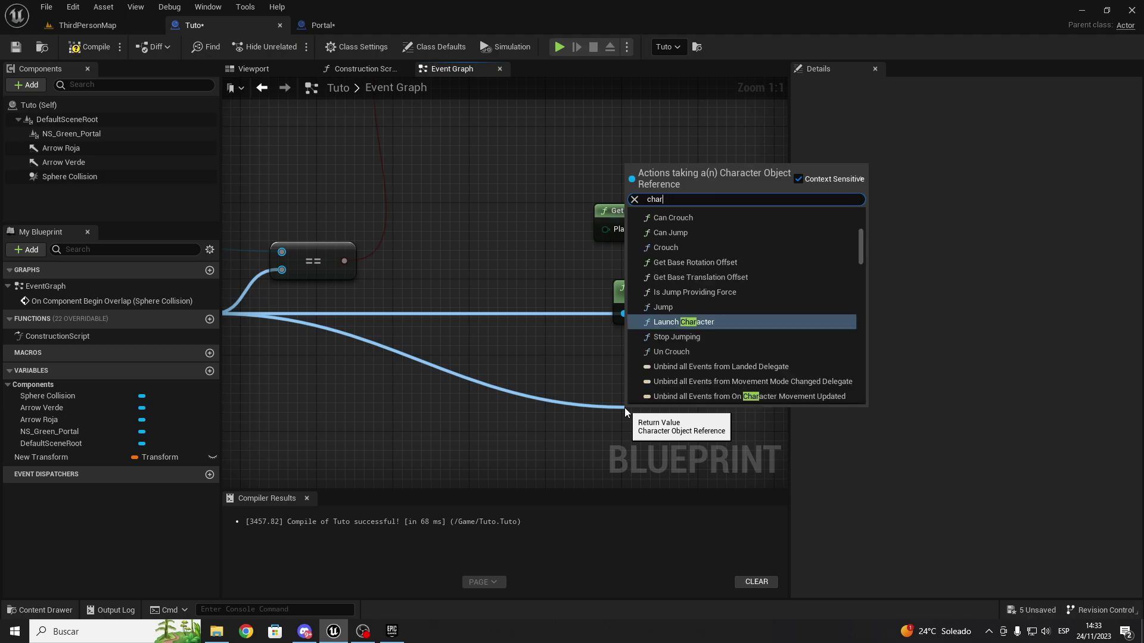
text( char)
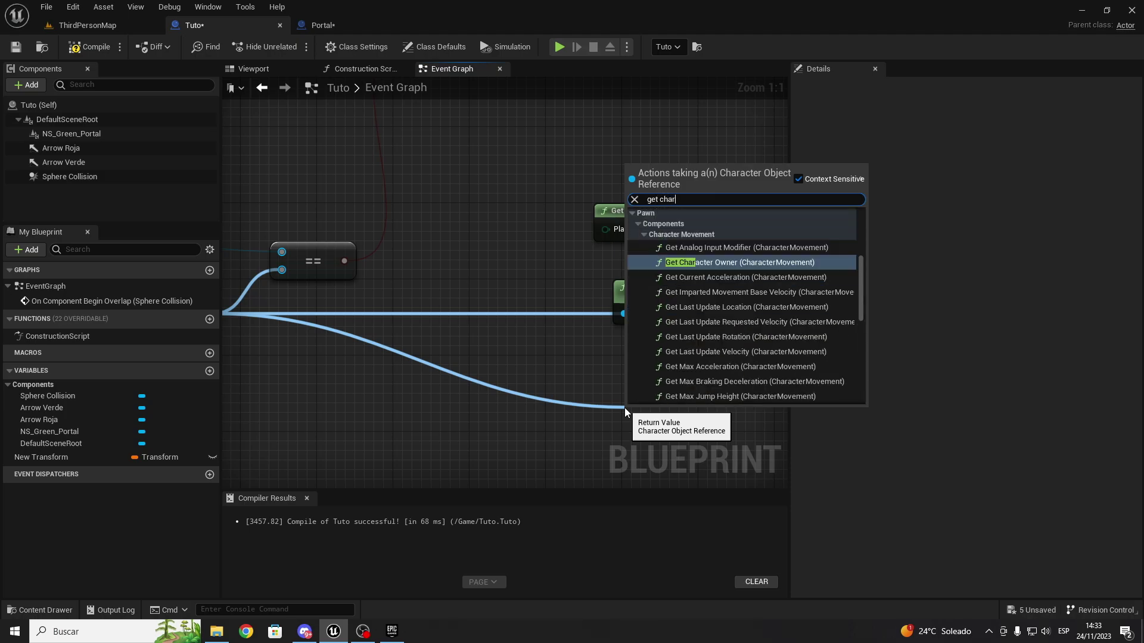
text(ac)
text(ter move)
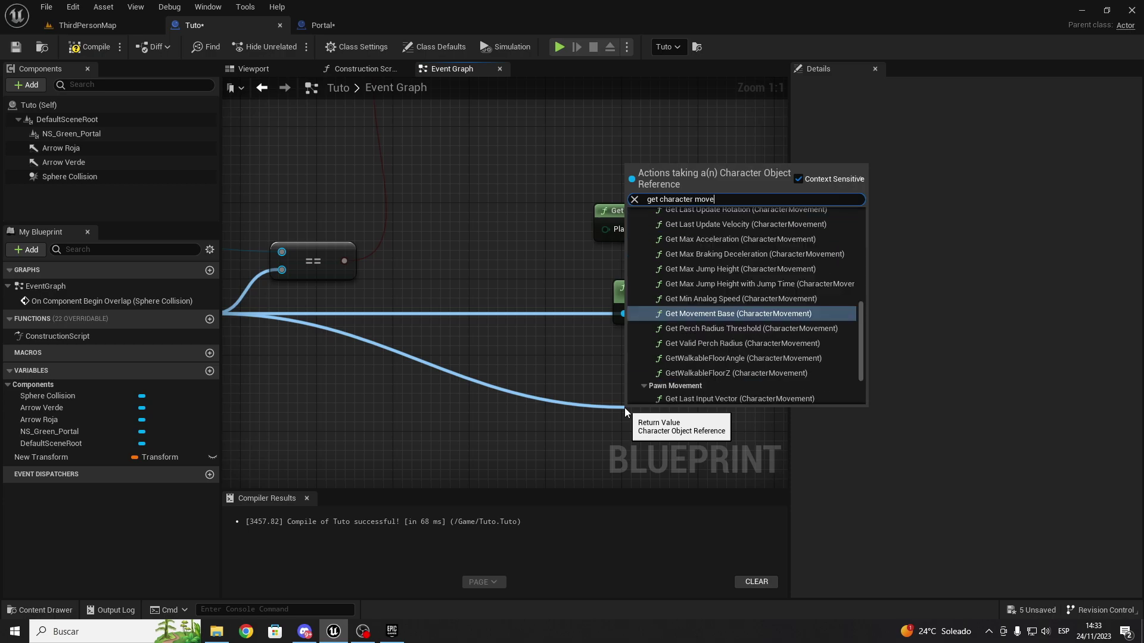
scroll(789, 316, down, 3)
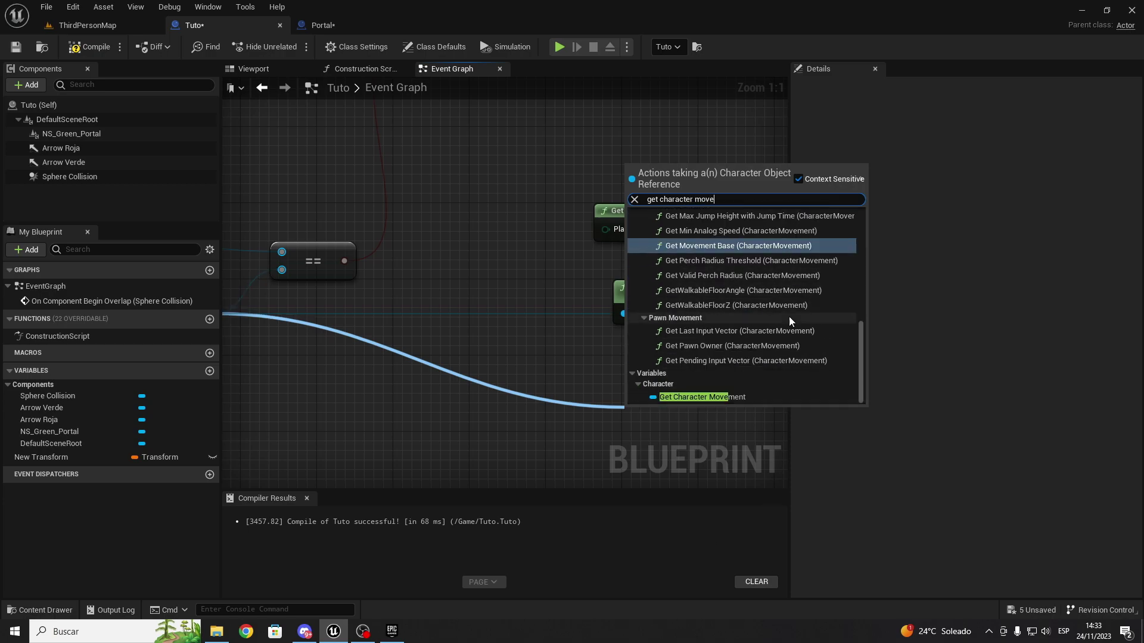
click(757, 397)
right_drag(667, 399, 580, 401)
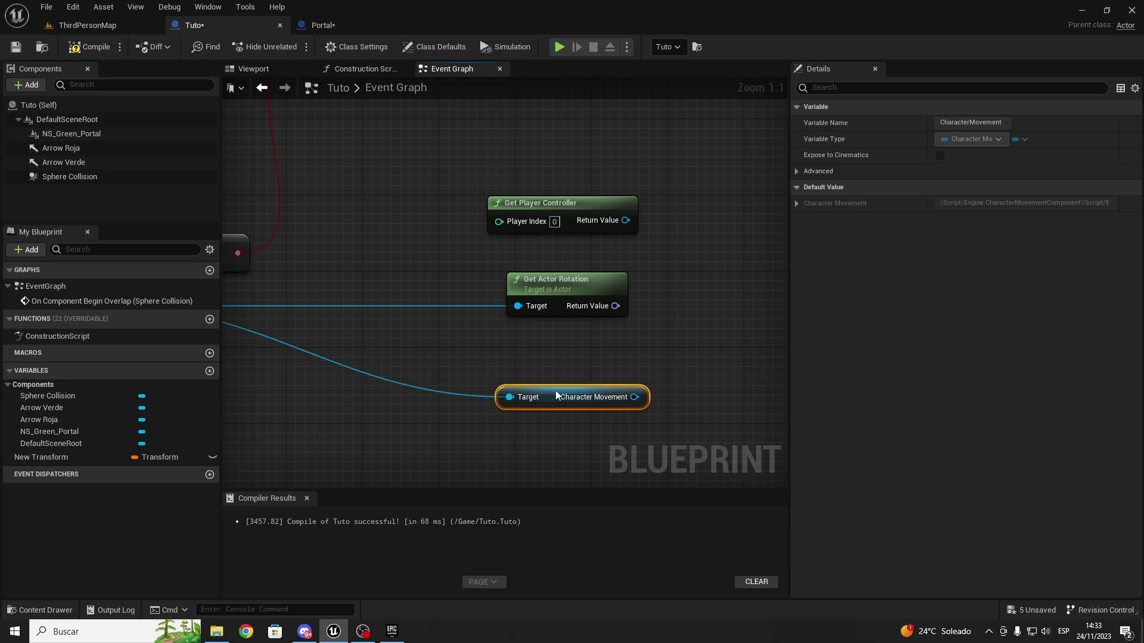
click(663, 345)
scroll(598, 319, down, 1)
Add a Set Control Rotation node targeting Get Player Controller's Return Value.
scroll(365, 247, up, 1)
right_drag(365, 246, 416, 240)
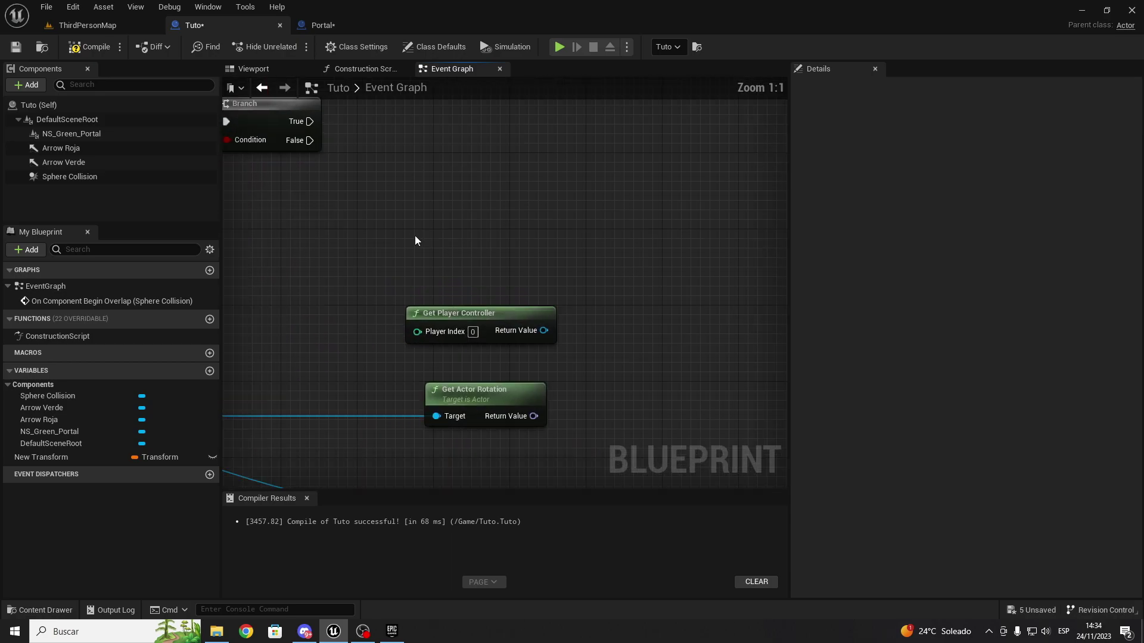
drag(383, 236, 590, 354)
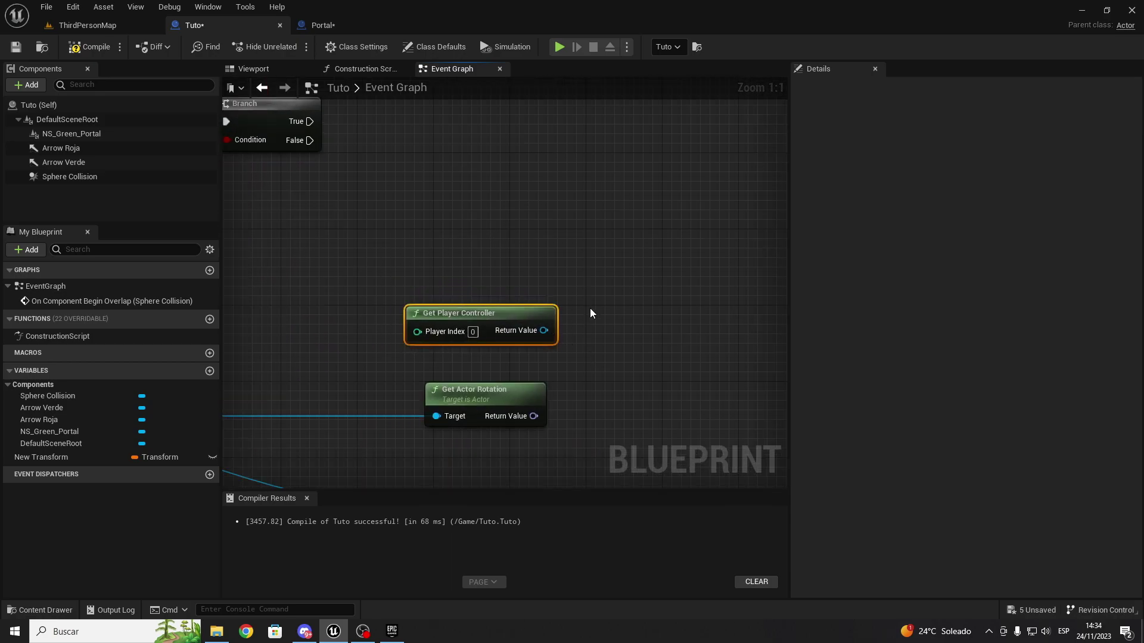
right_drag(536, 331, 467, 362)
drag(475, 362, 546, 244)
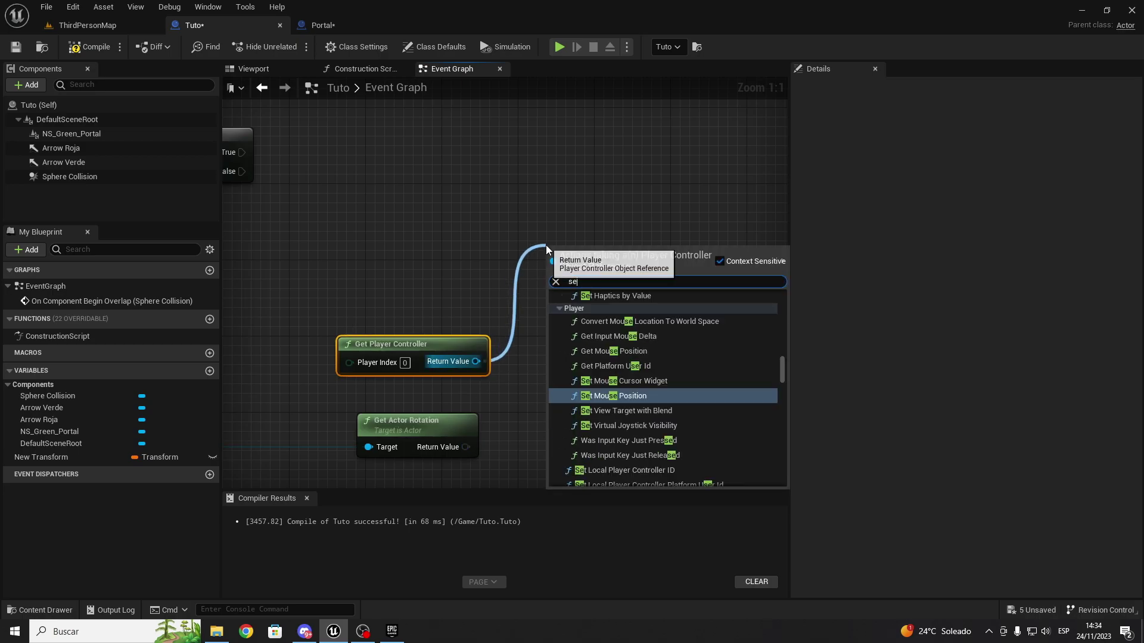
text(set contro)
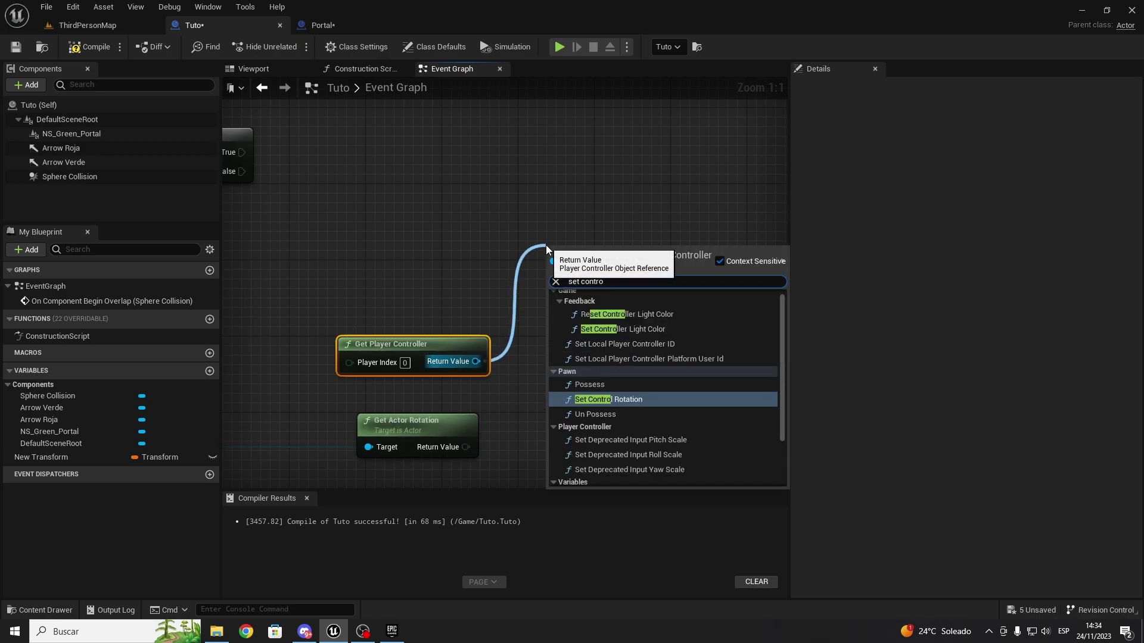
click(637, 400)
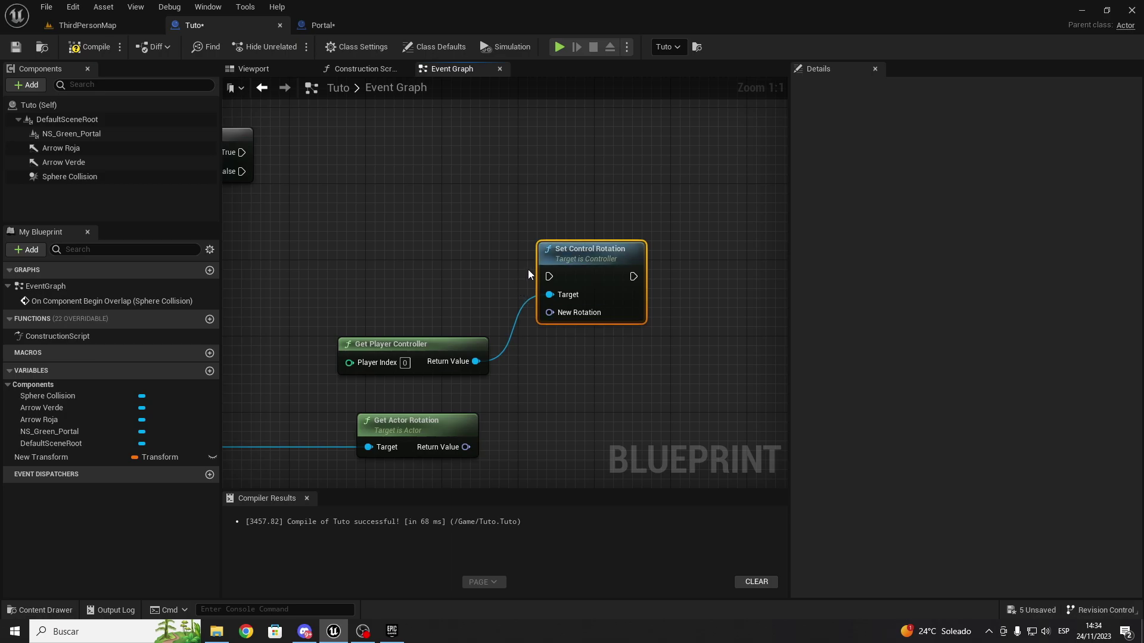
Run Set Control Rotation from Branch True with Get Actor Rotation as New Rotation, tidying nodes.
mouse_move(549, 275)
mouse_down()
mouse_move(239, 151)
mouse_move(591, 276)
mouse_move(633, 154)
mouse_move(633, 173)
mouse_up()
key(Escape)
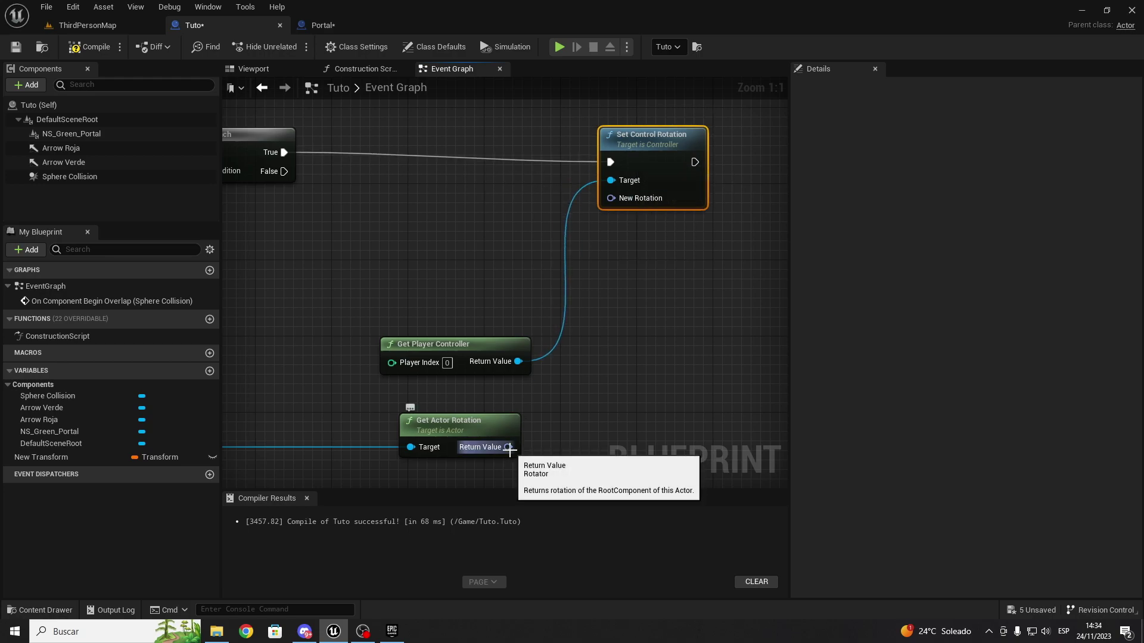
drag(508, 447, 610, 198)
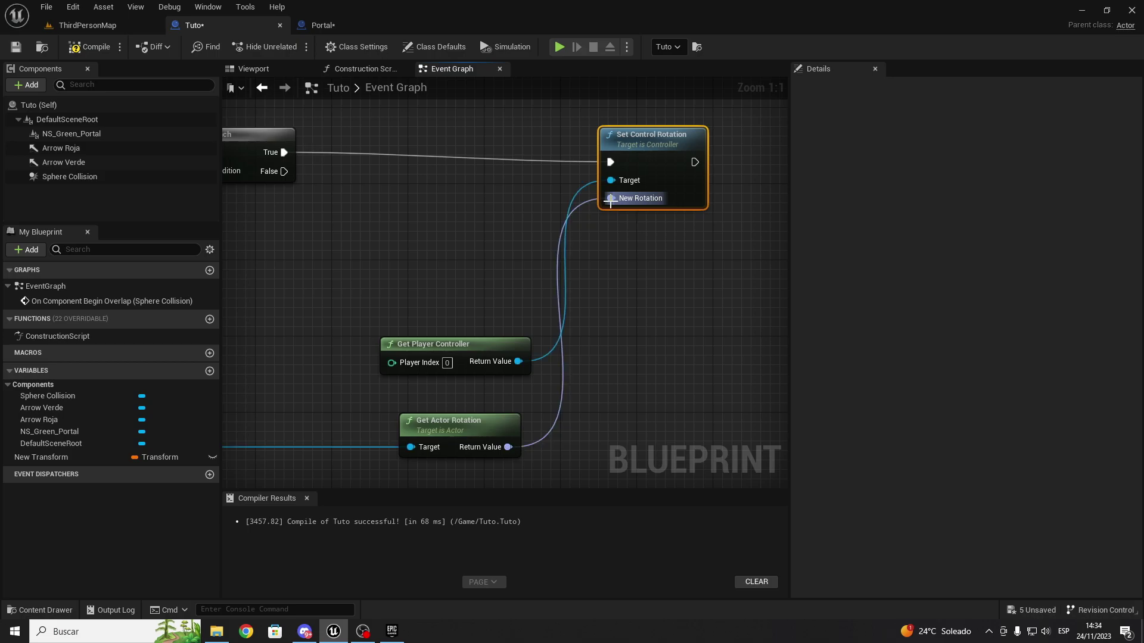
drag(452, 351, 433, 246)
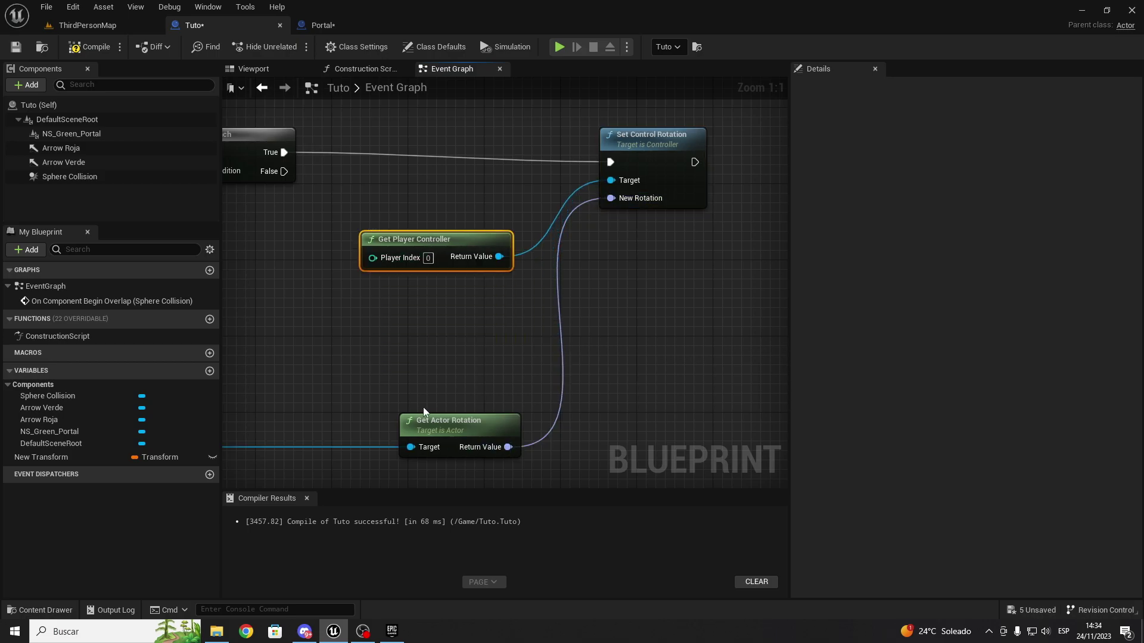
drag(444, 415, 441, 301)
right_drag(417, 306, 444, 161)
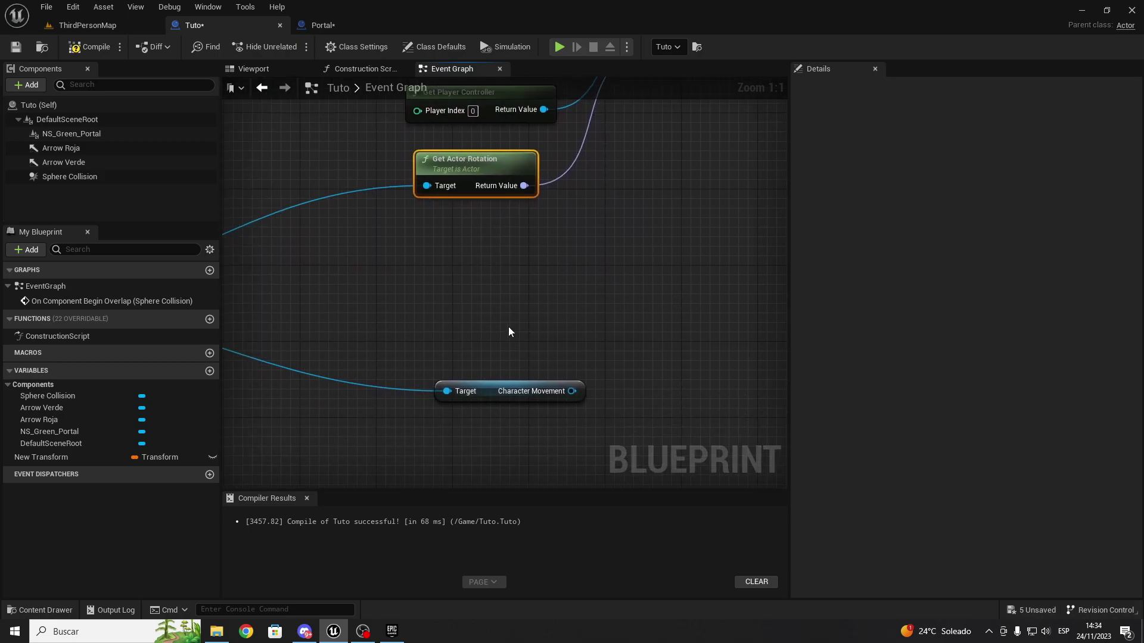
click(441, 348)
click(486, 391)
Add a SET Velocity node (0, 0, 0) on Character Movement after Set Control Rotation.
drag(469, 389, 447, 283)
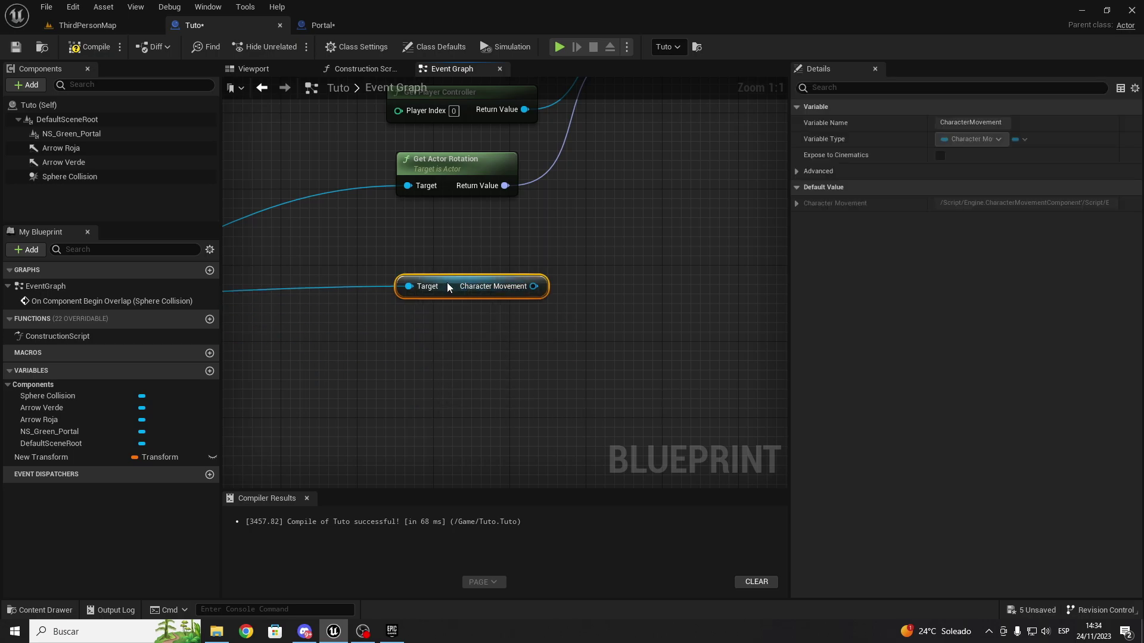
mouse_move(447, 282)
right_down()
mouse_move(480, 326)
mouse_move(318, 407)
right_up()
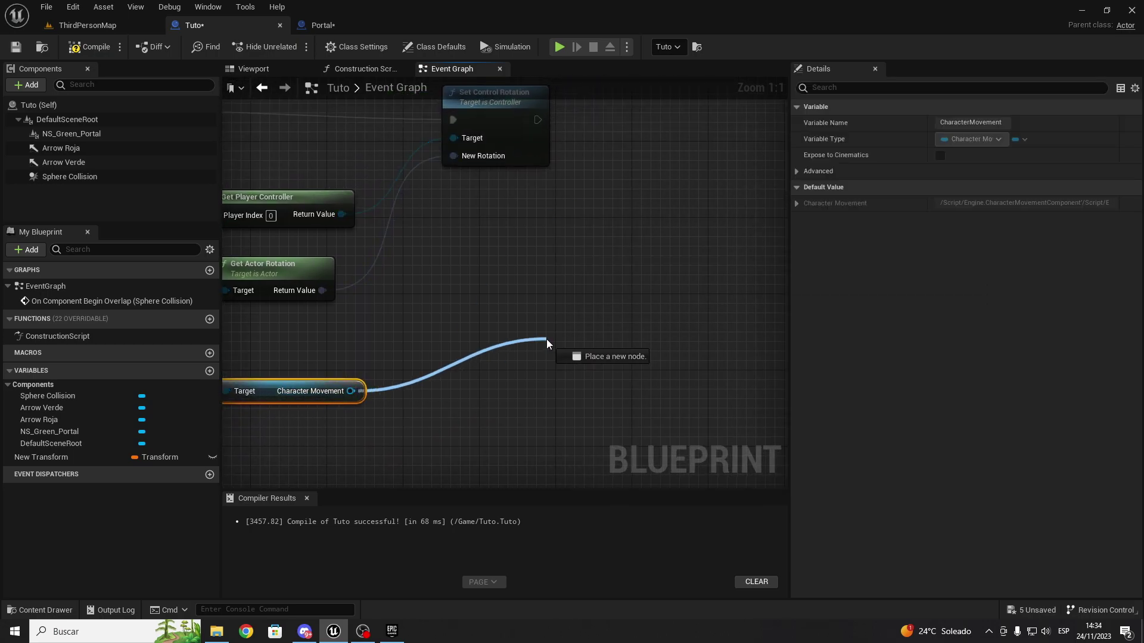
drag(351, 391, 546, 339)
text(set velo)
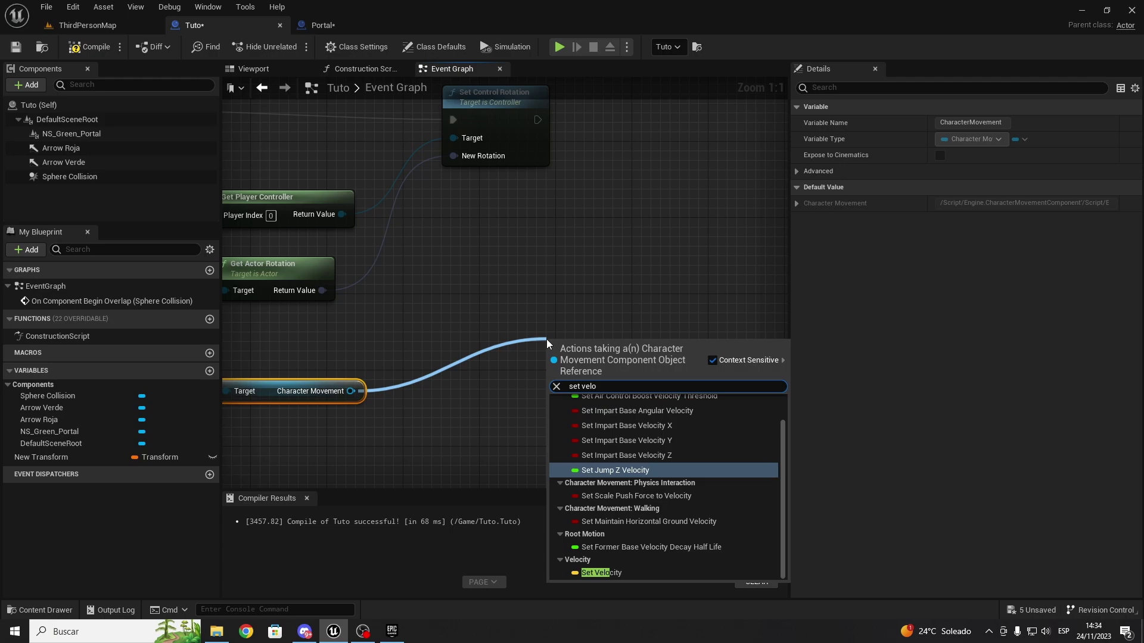
click(635, 575)
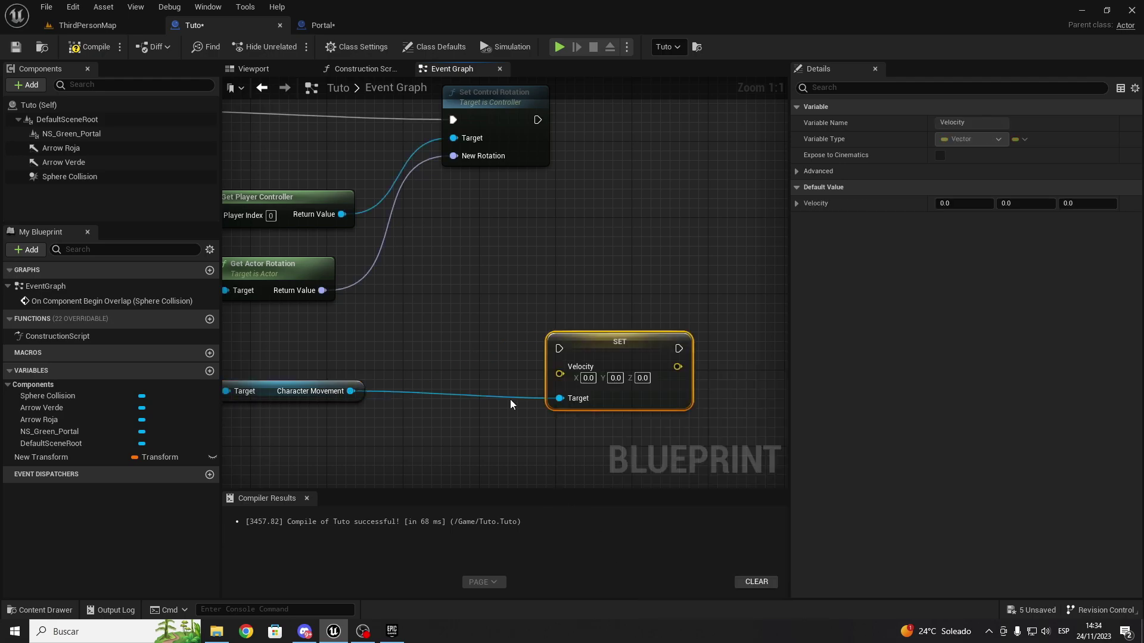
drag(551, 347, 537, 119)
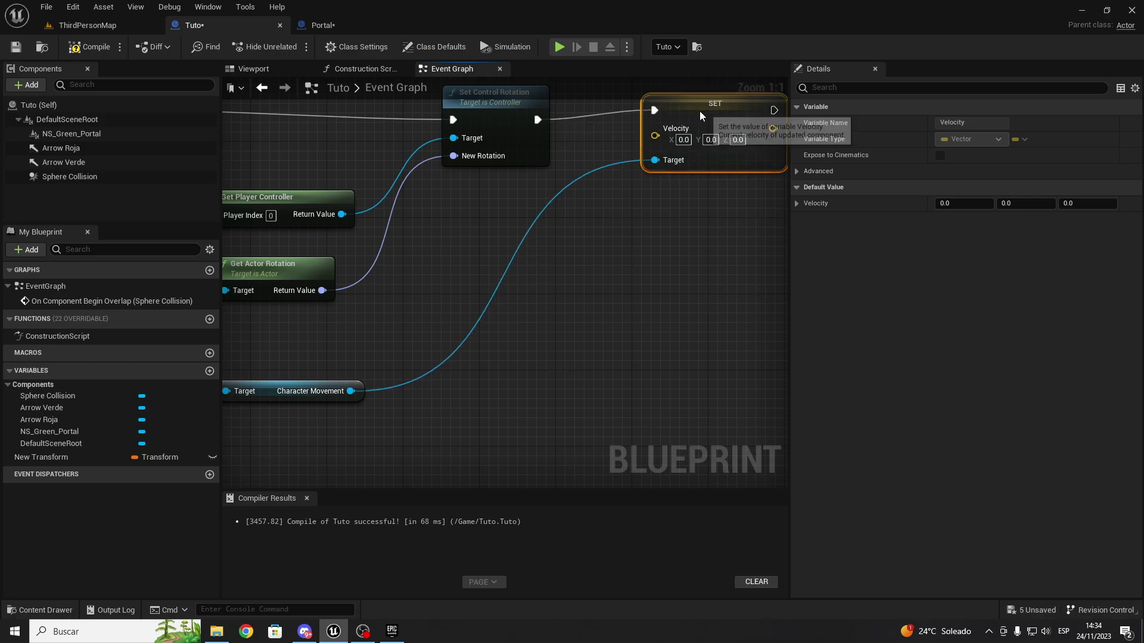
drag(605, 347, 699, 111)
drag(463, 179, 571, 262)
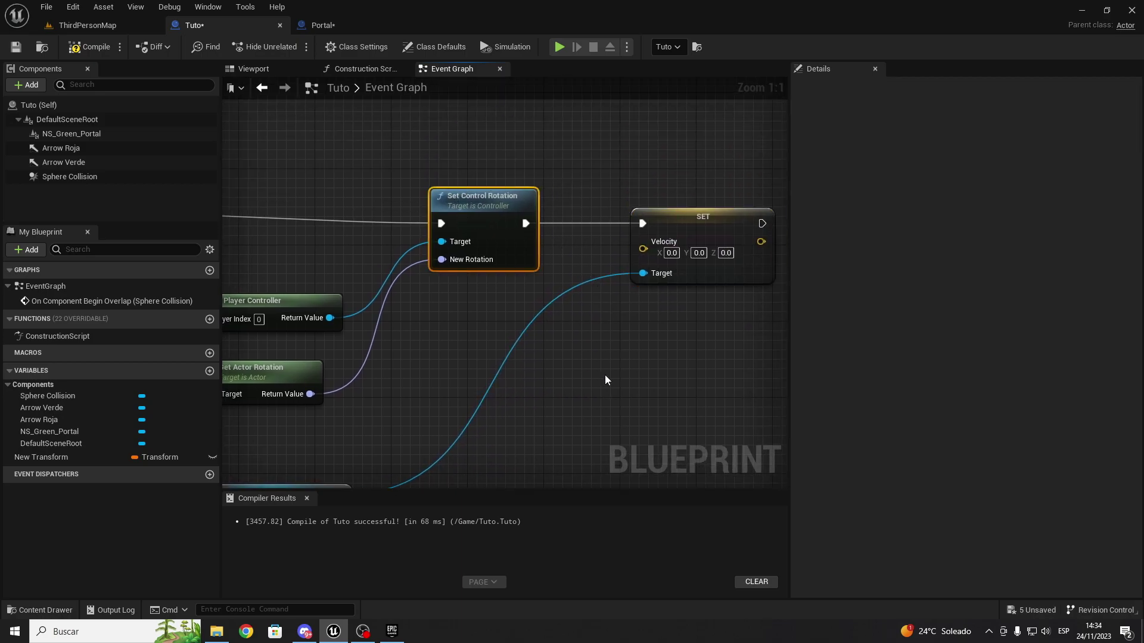
Compile Tuto successfully and review the Branch, comparison and velocity nodes.
click(90, 46)
right_drag(387, 384, 661, 349)
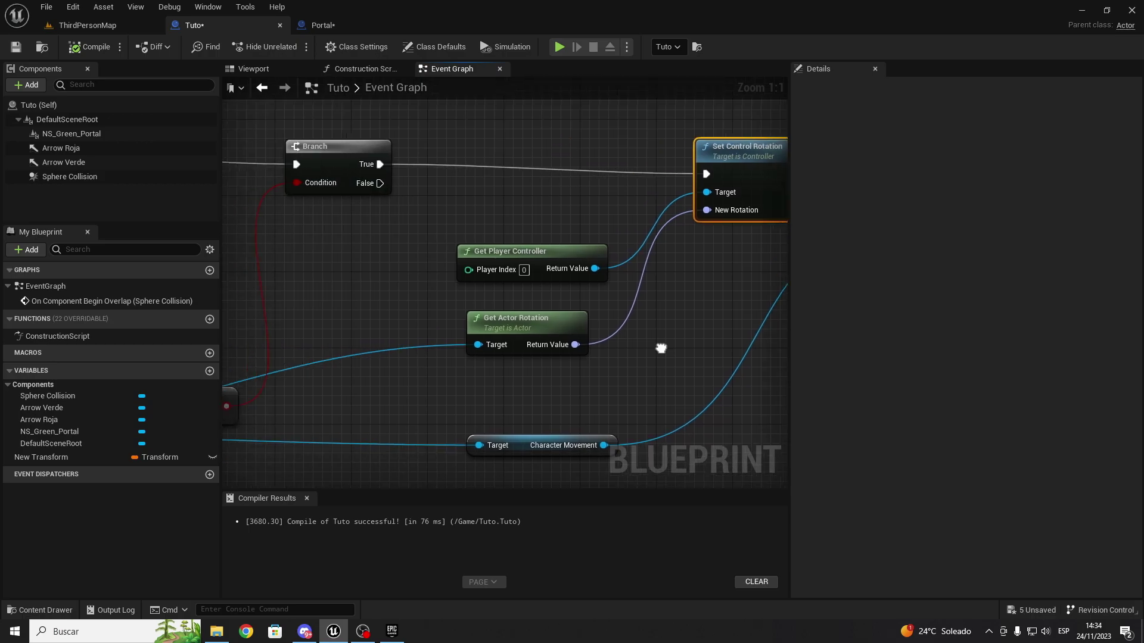
scroll(662, 349, down, 5)
right_drag(470, 337, 520, 337)
scroll(440, 346, up, 4)
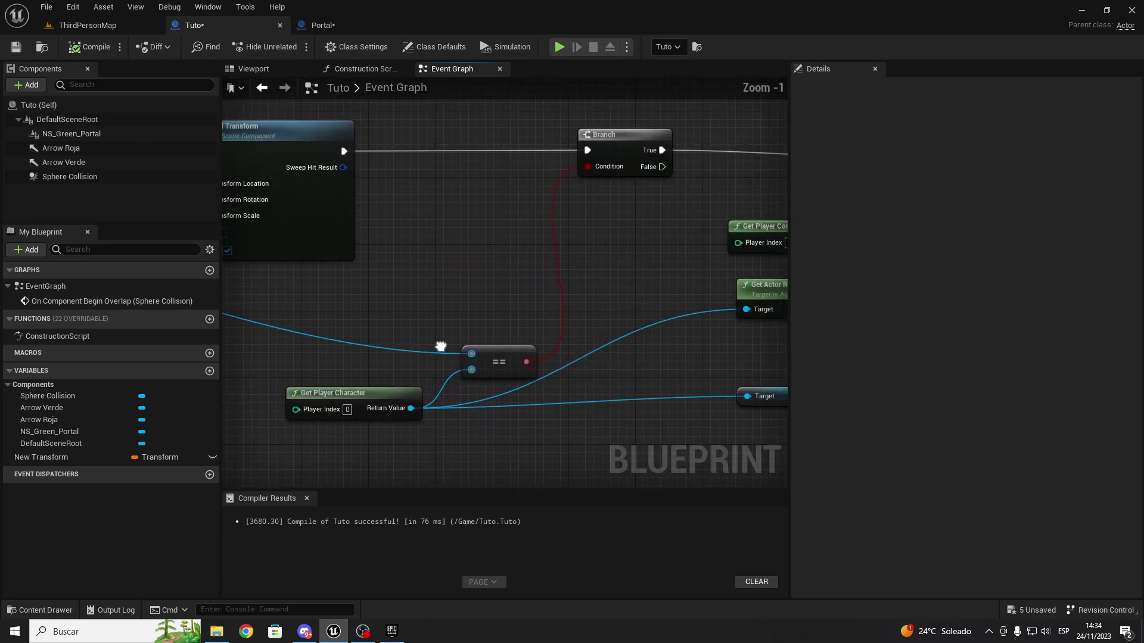
right_drag(441, 346, 301, 334)
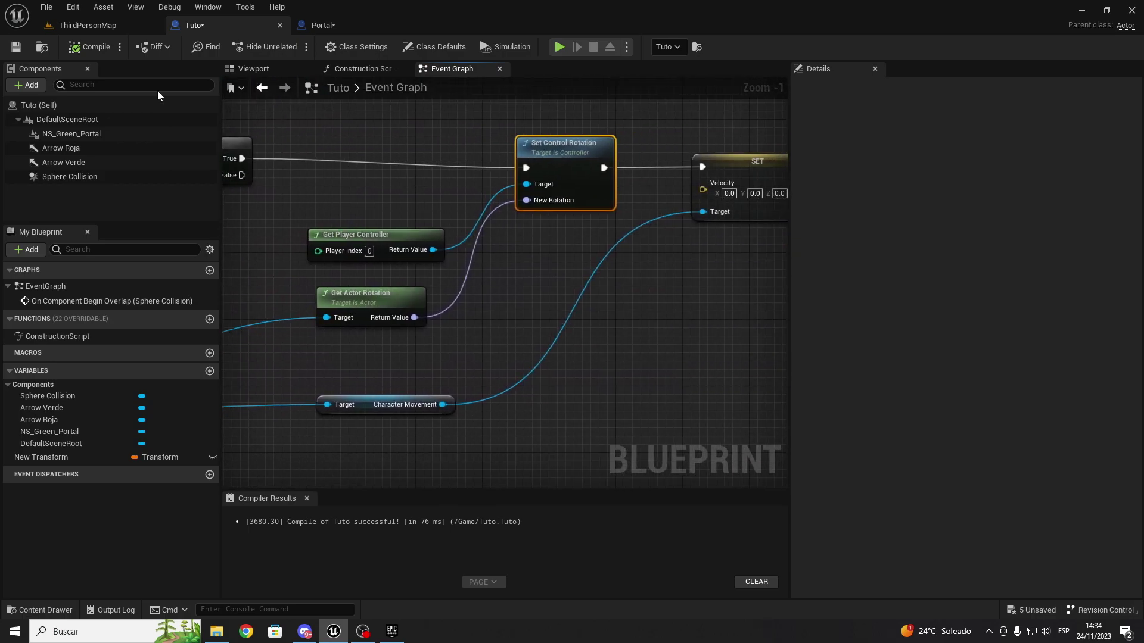
Return to the ThirdPersonMap level and frame the Portal actor among the trees.
click(87, 25)
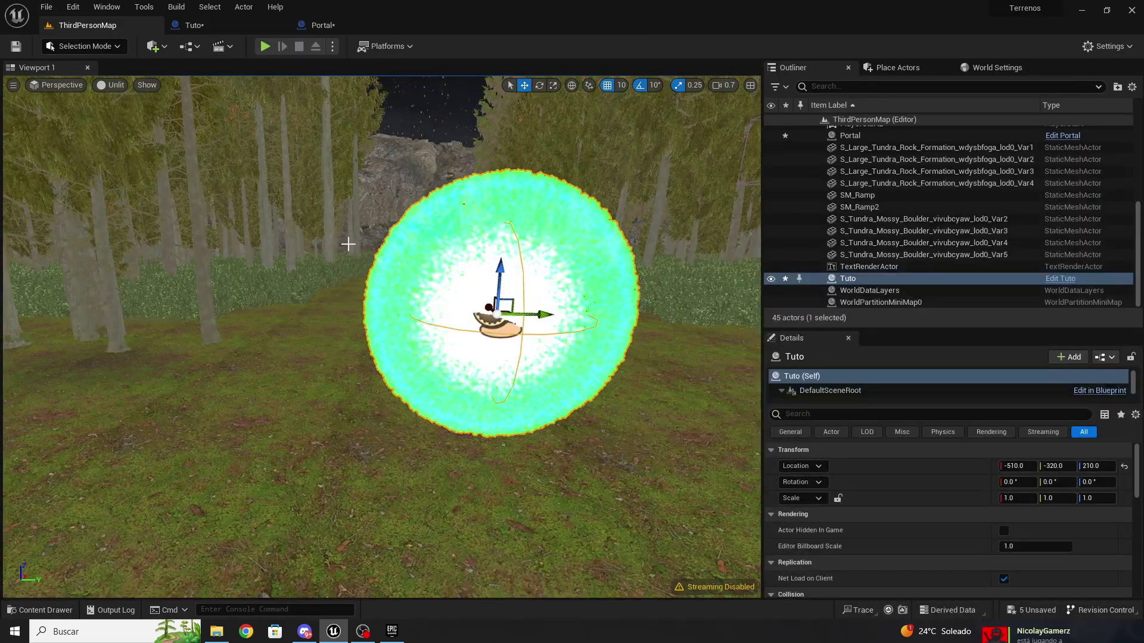
mouse_move(347, 242)
right_down()
mouse_move(405, 244)
mouse_move(358, 238)
right_up()
right_drag(382, 334, 482, 315)
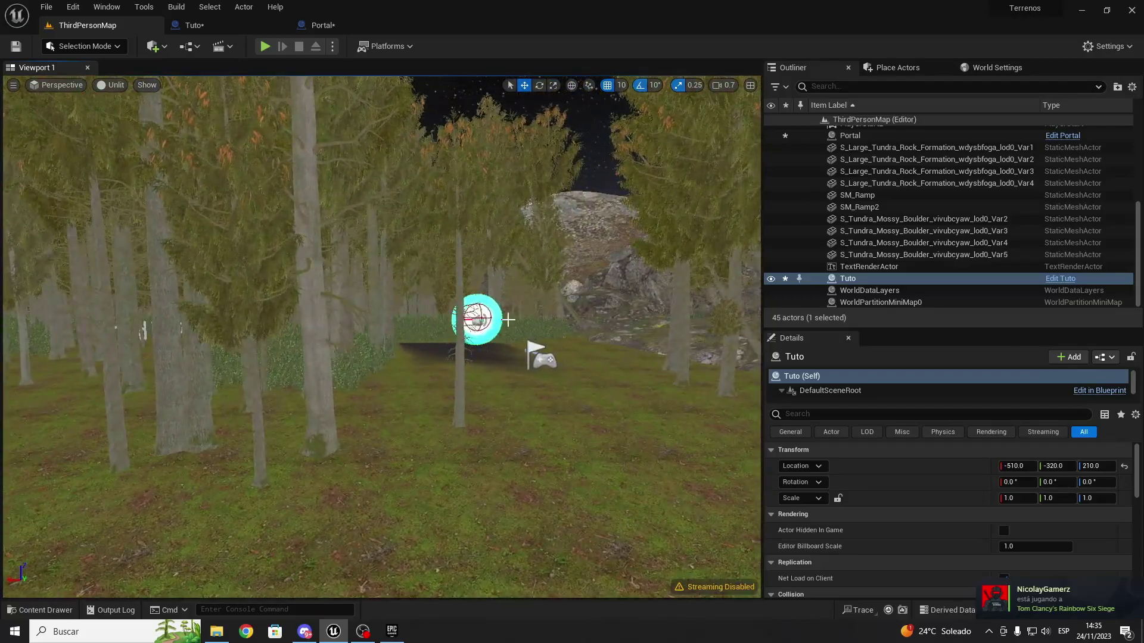
click(481, 316)
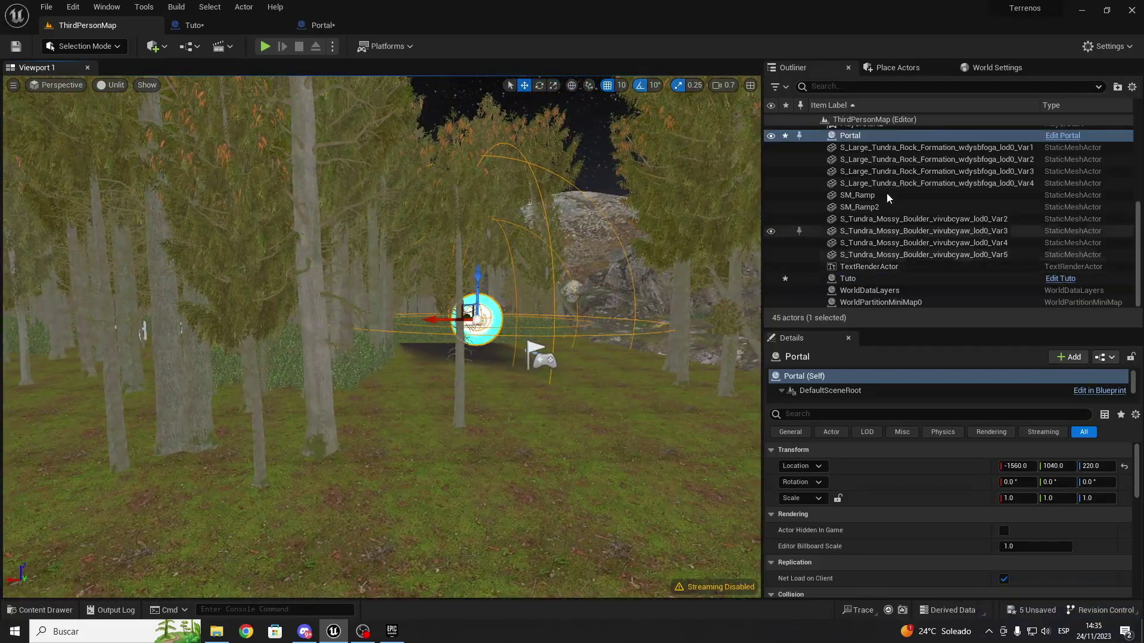
key(f)
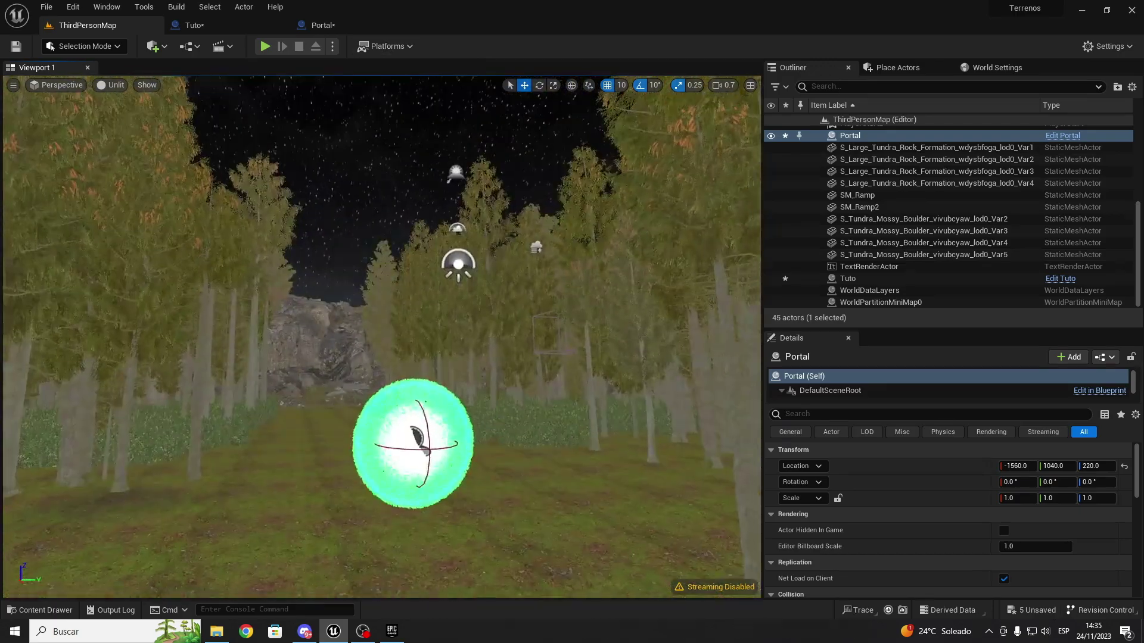
right_drag(468, 301, 358, 310)
Select Tuto and scroll its Details to the Arrow Roja and Arrow Verde components.
click(834, 280)
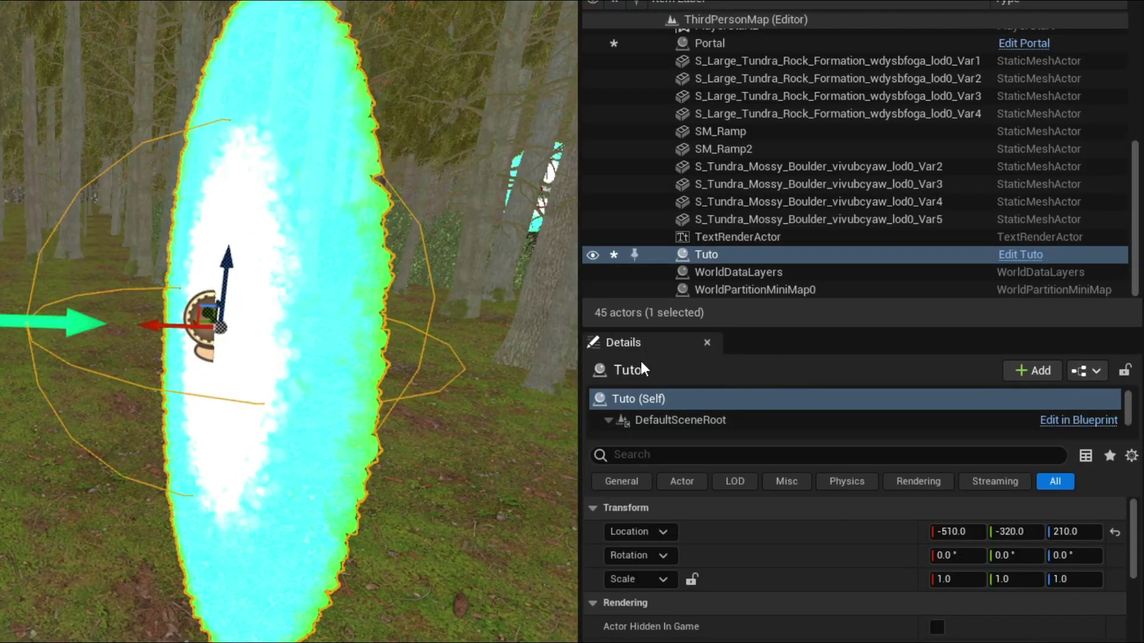
scroll(714, 409, down, 1)
scroll(738, 417, down, 2)
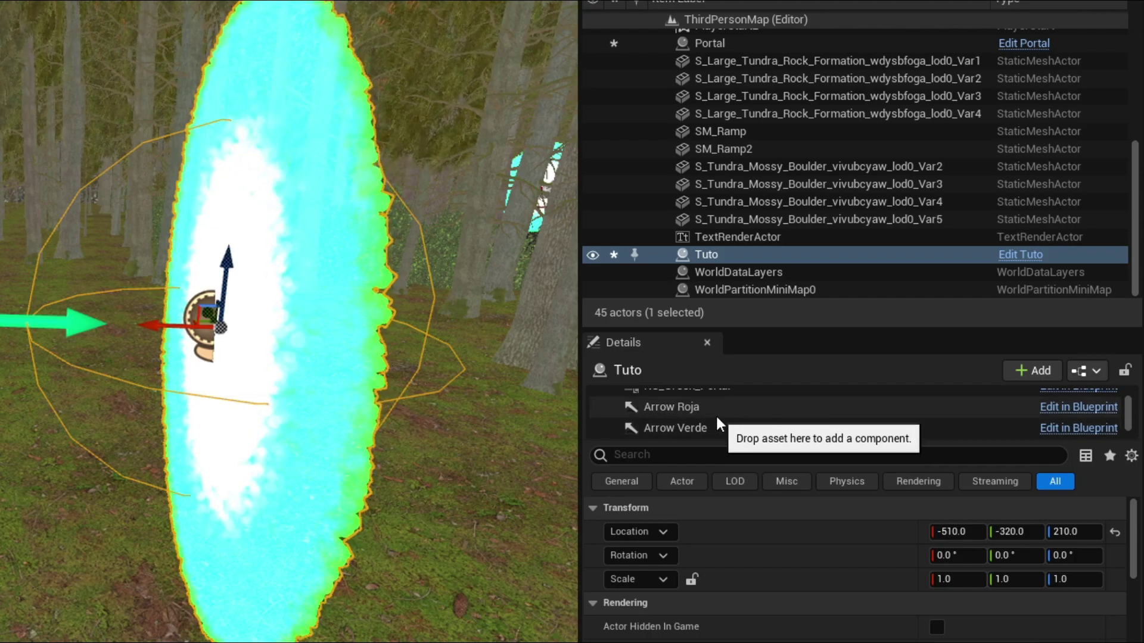
Move Tuto's Arrow Roja across the field to beside the player start flag.
click(716, 415)
right_drag(41, 383, 18, 387)
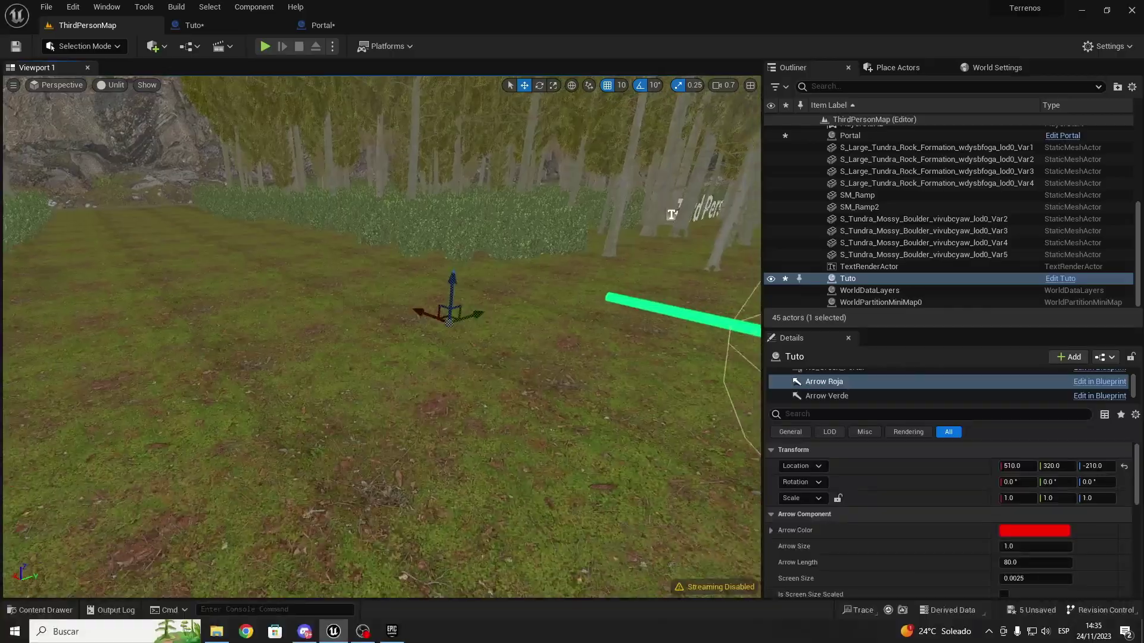
right_drag(321, 313, 381, 313)
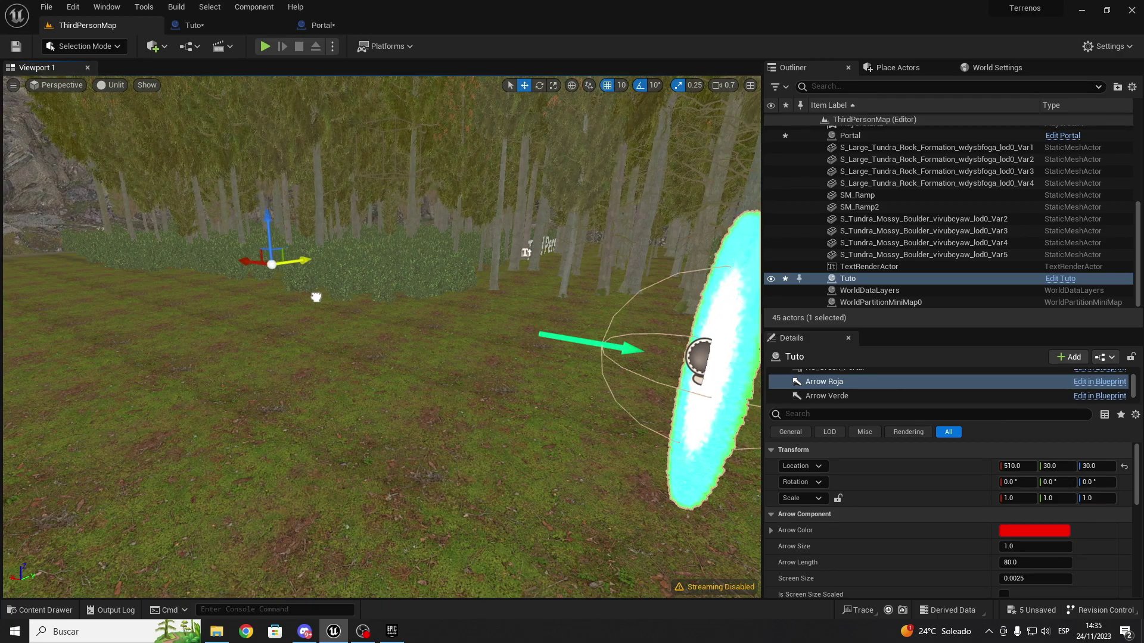
right_drag(316, 298, 212, 267)
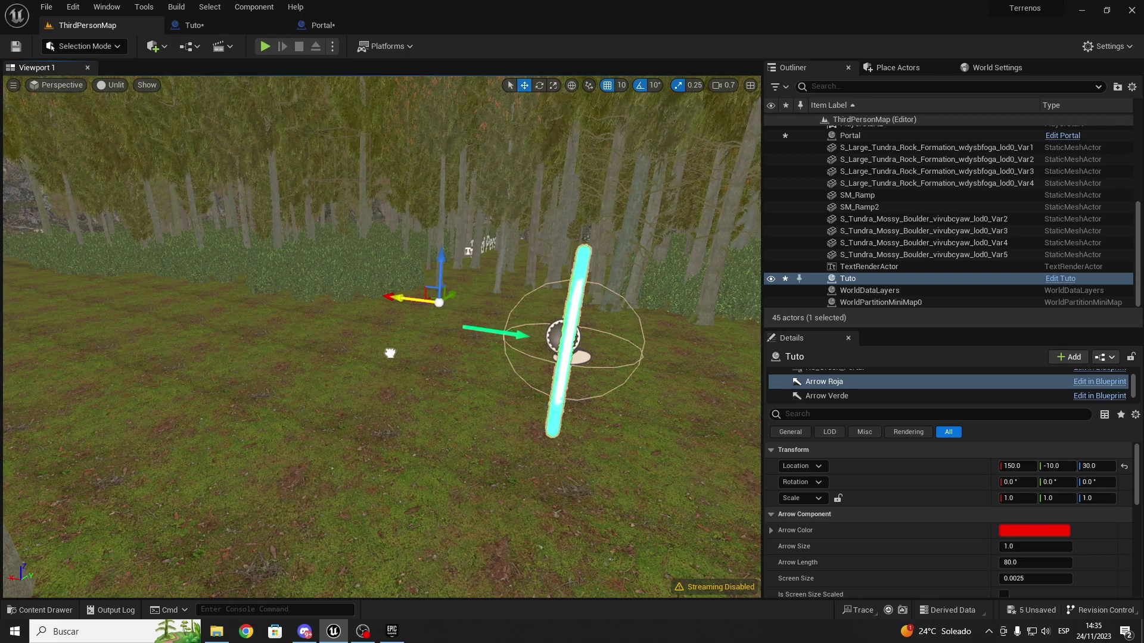
right_drag(443, 362, 581, 316)
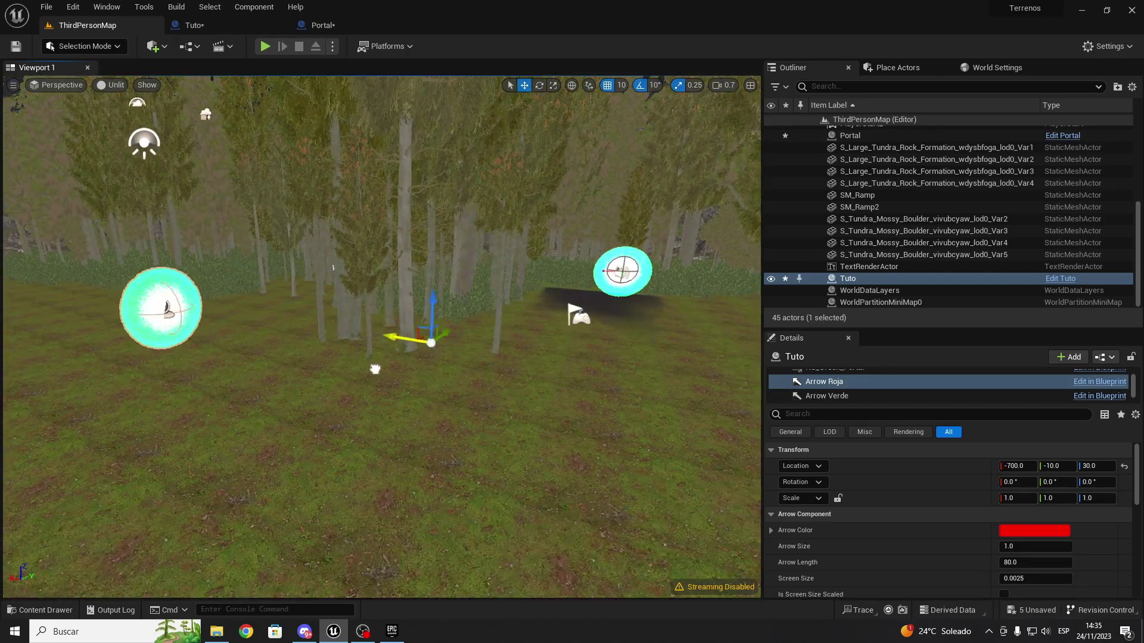
mouse_move(545, 415)
right_down()
mouse_move(440, 327)
mouse_move(445, 349)
right_up()
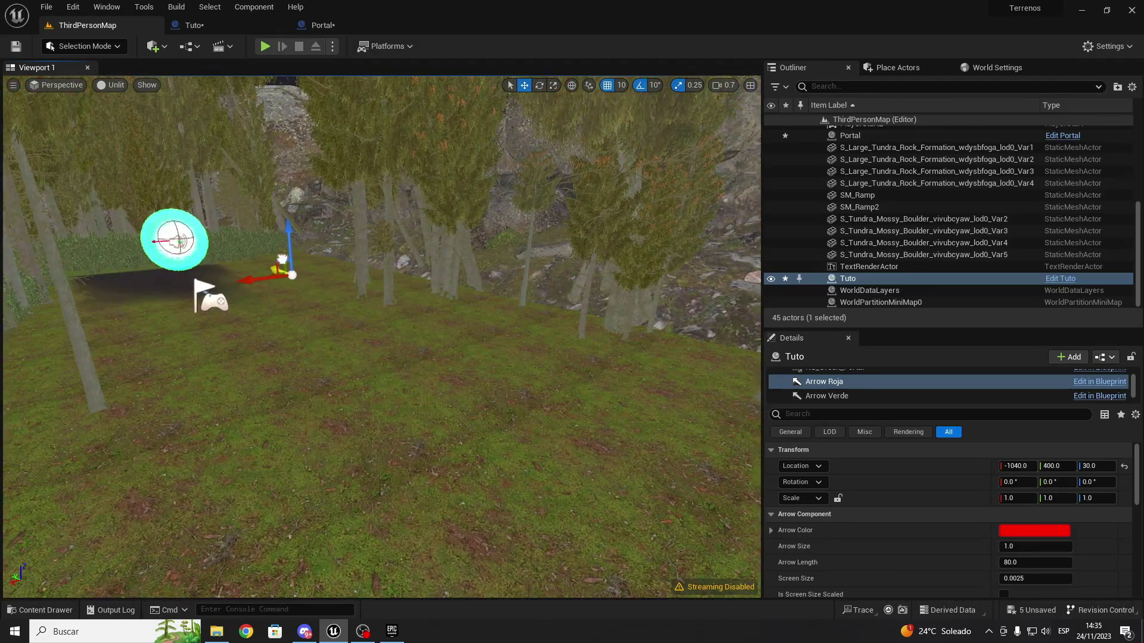
right_drag(283, 259, 257, 280)
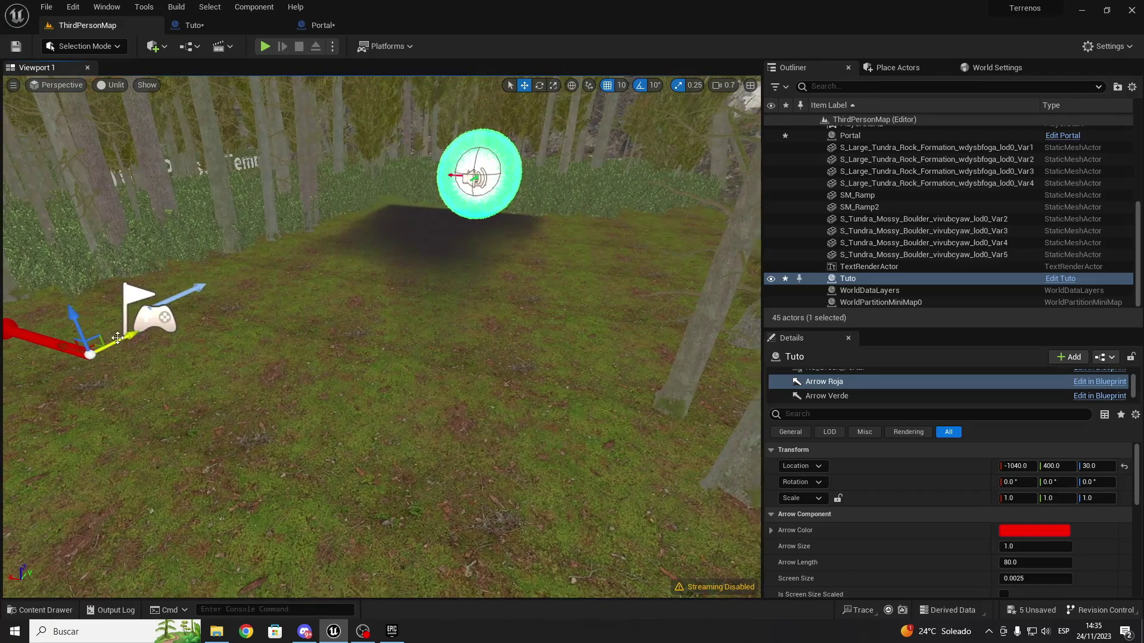
right_drag(355, 323, 283, 339)
Rotate Arrow Roja 90° around Z and lower it to -1040, 470, 10.
key(e)
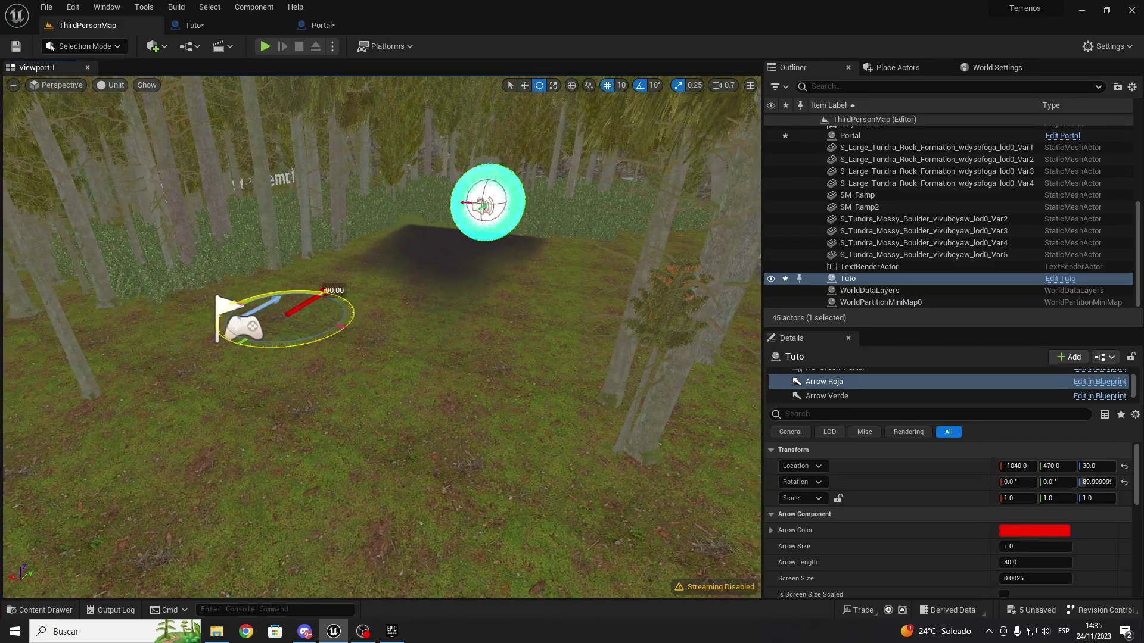
mouse_move(297, 352)
right_down()
mouse_move(102, 212)
mouse_move(468, 263)
right_up()
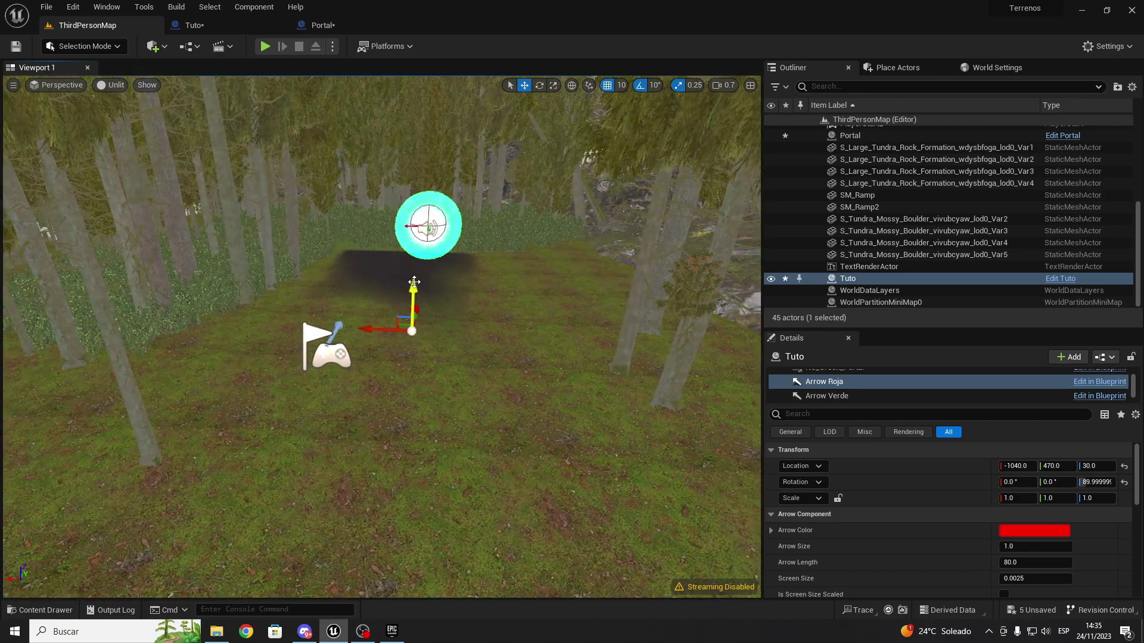
drag(414, 282, 414, 295)
right_drag(414, 295, 268, 310)
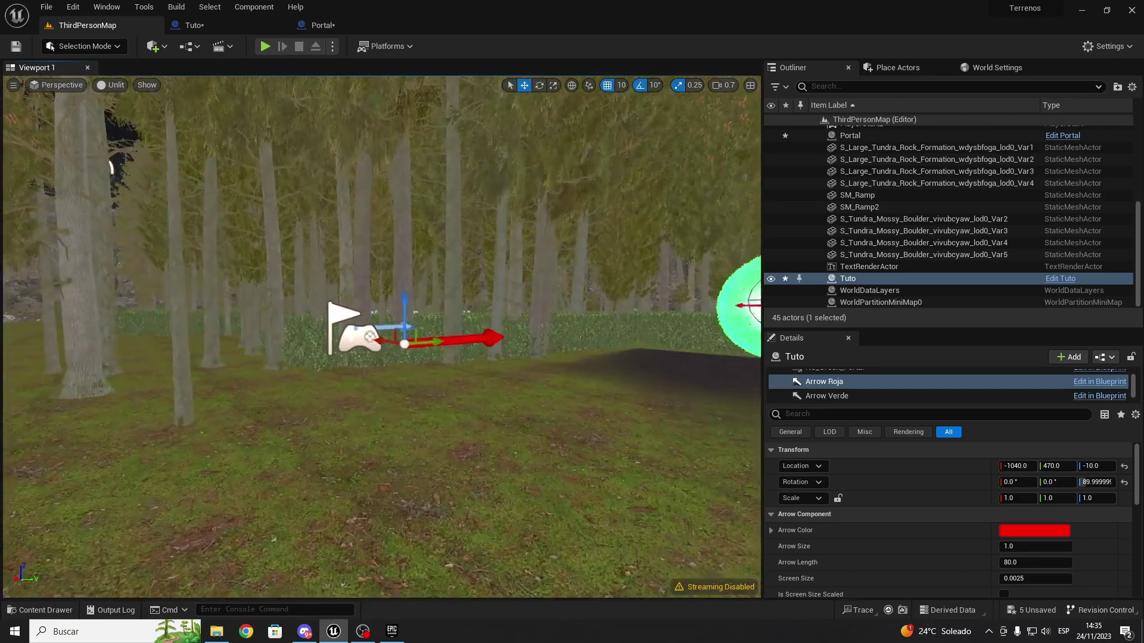
scroll(403, 305, down, 1)
mouse_move(402, 271)
right_down()
mouse_move(417, 196)
mouse_move(381, 310)
mouse_move(375, 250)
right_up()
scroll(381, 310, up, 2)
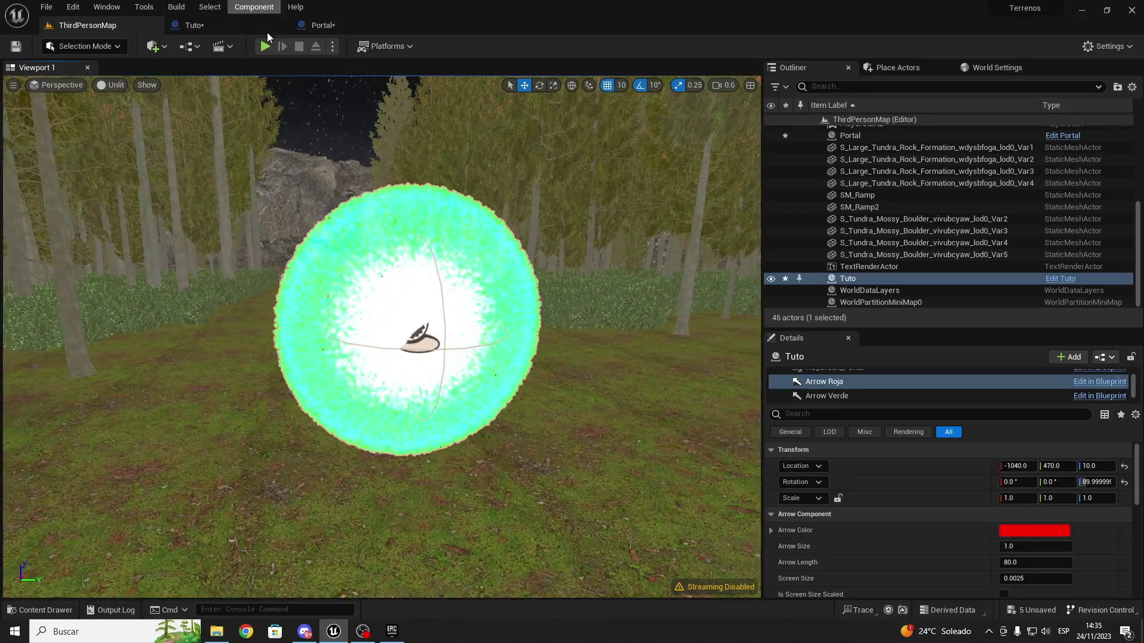
key(alt+p)
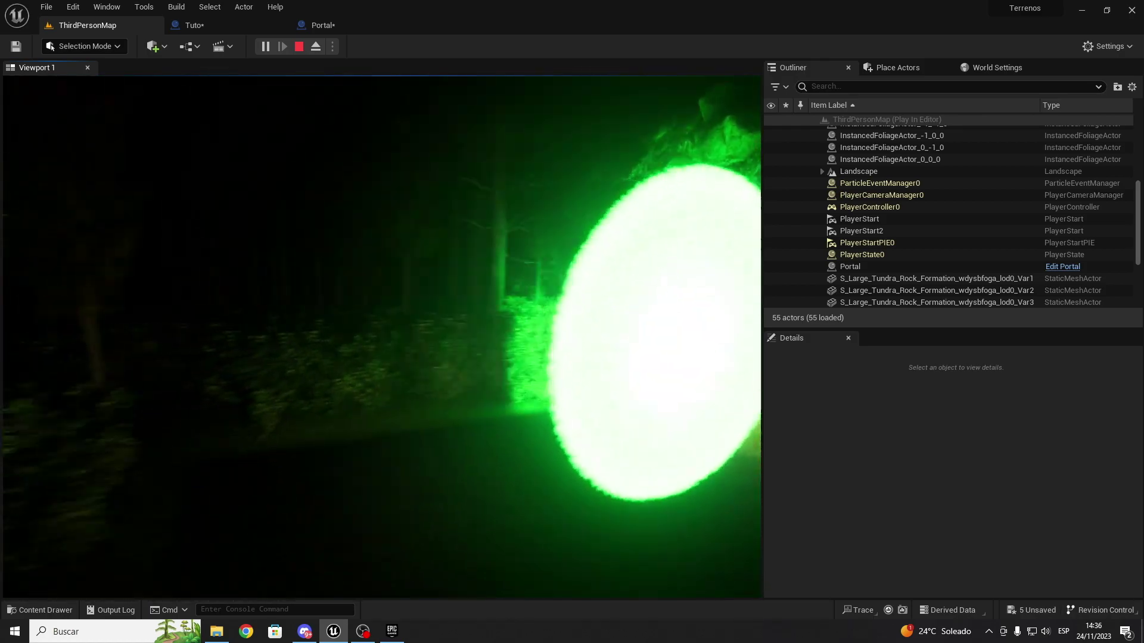
key(Escape)
Check Tuto's red arrow at -1040, 470, 10, then select the other Portal actor's details.
key(f)
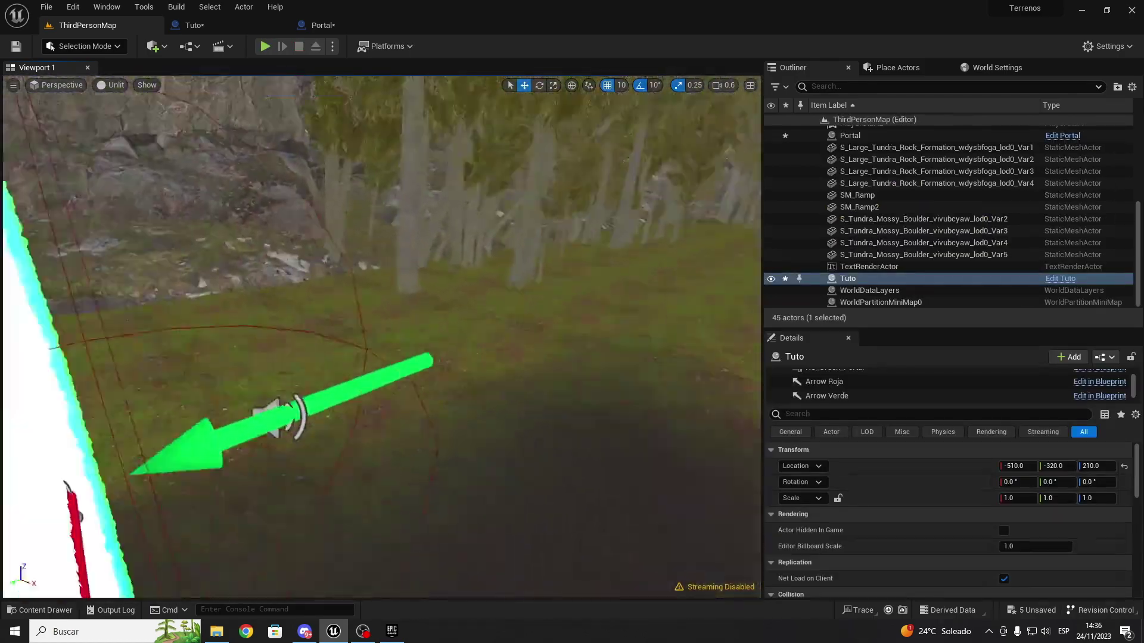
click(849, 384)
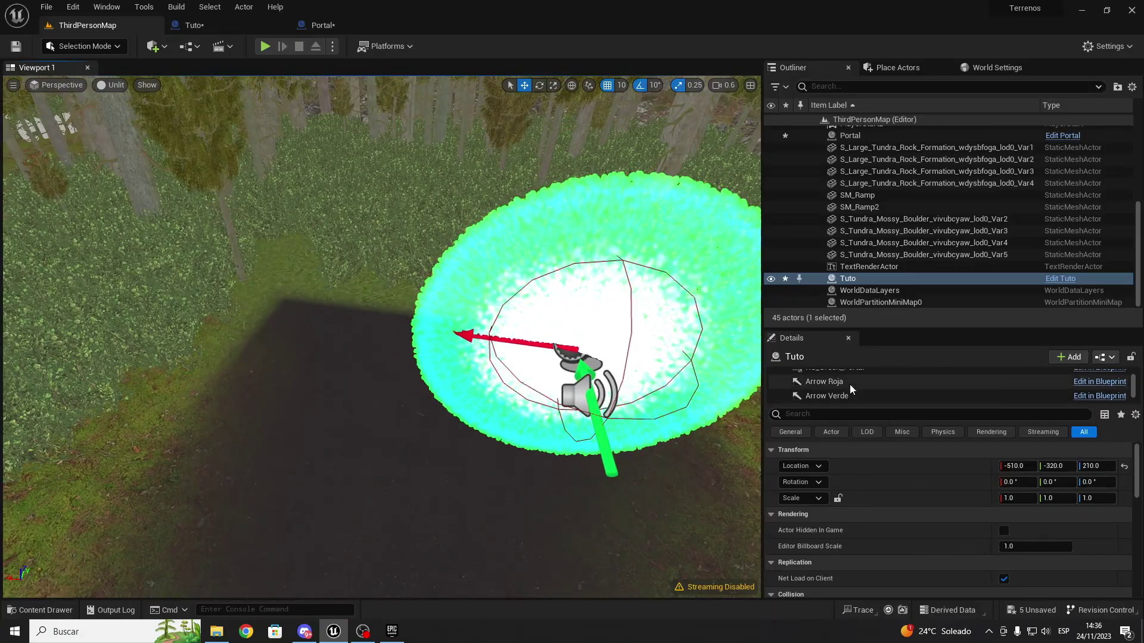
right_drag(720, 373, 720, 374)
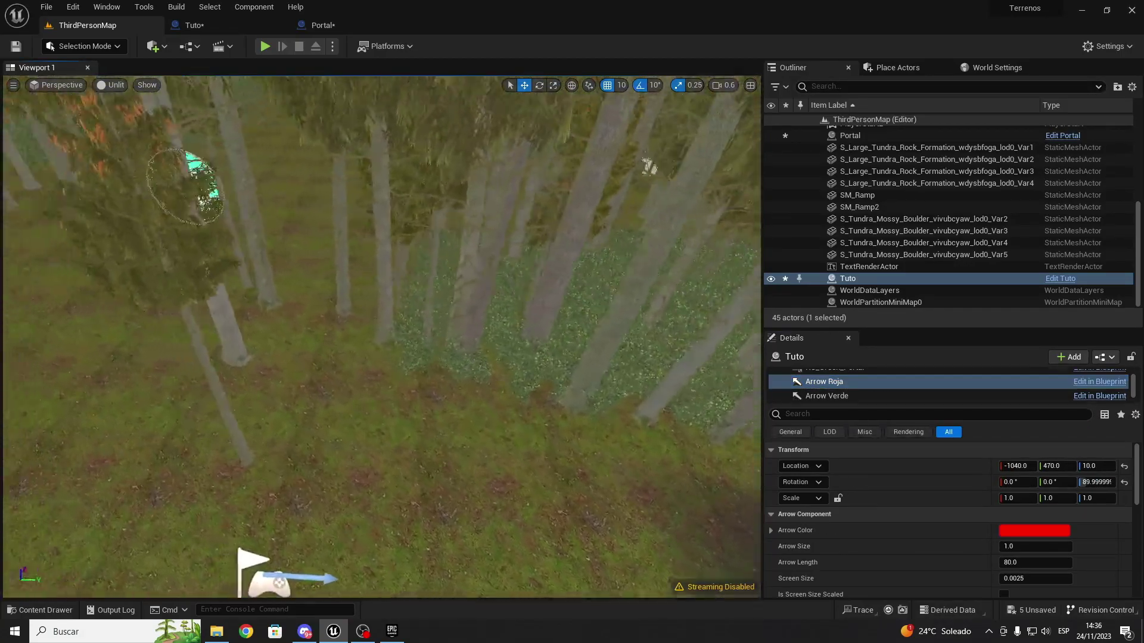
right_drag(555, 255, 556, 255)
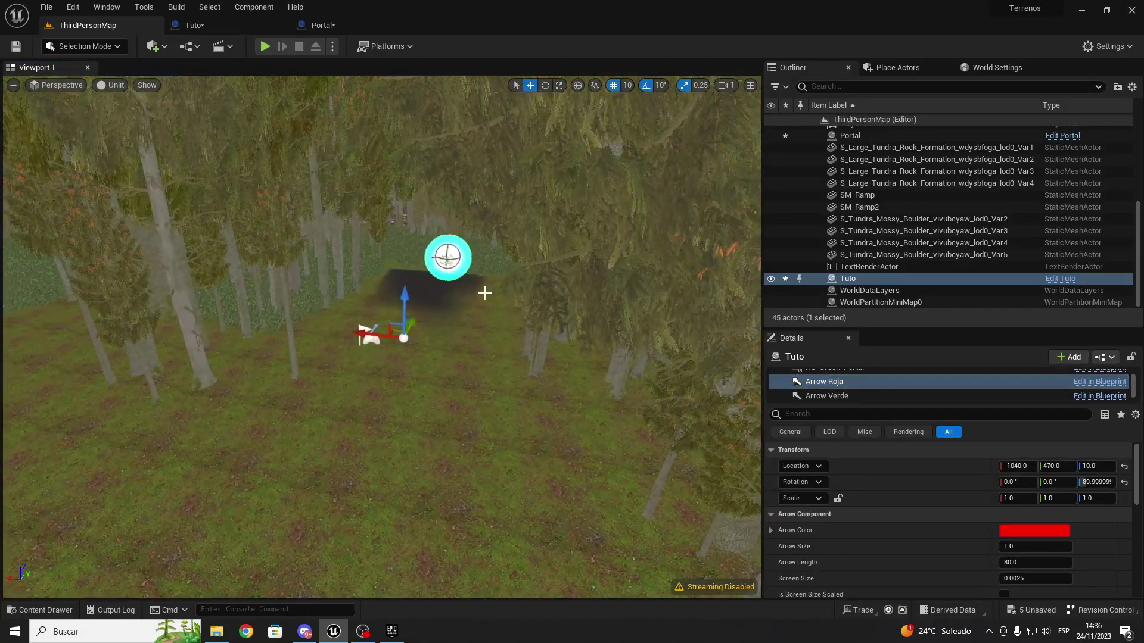
key(f)
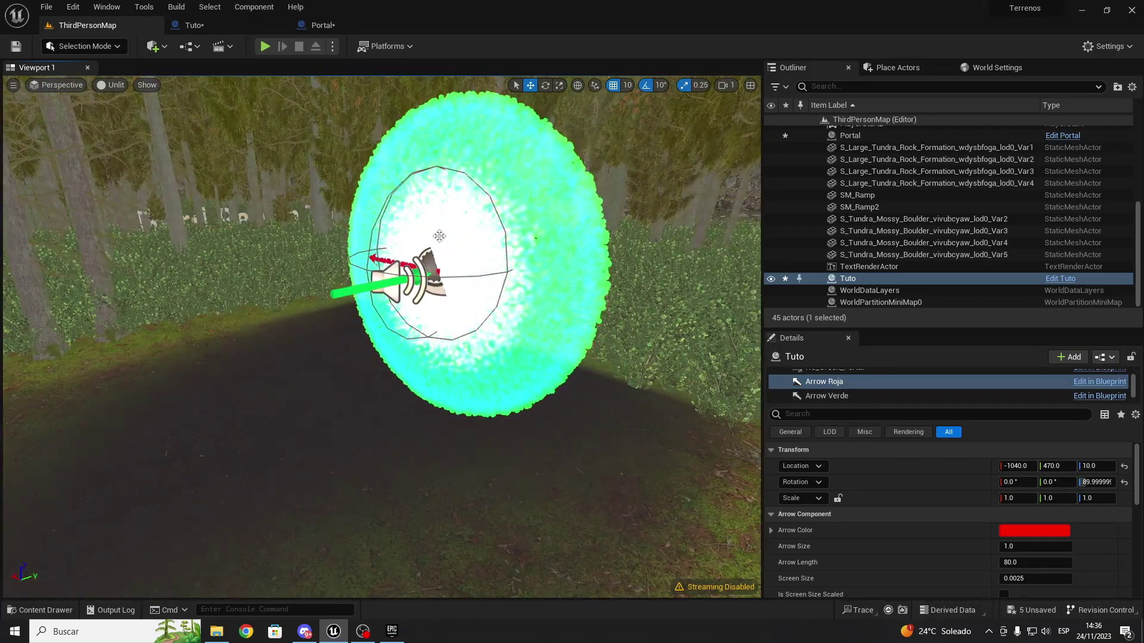
click(452, 269)
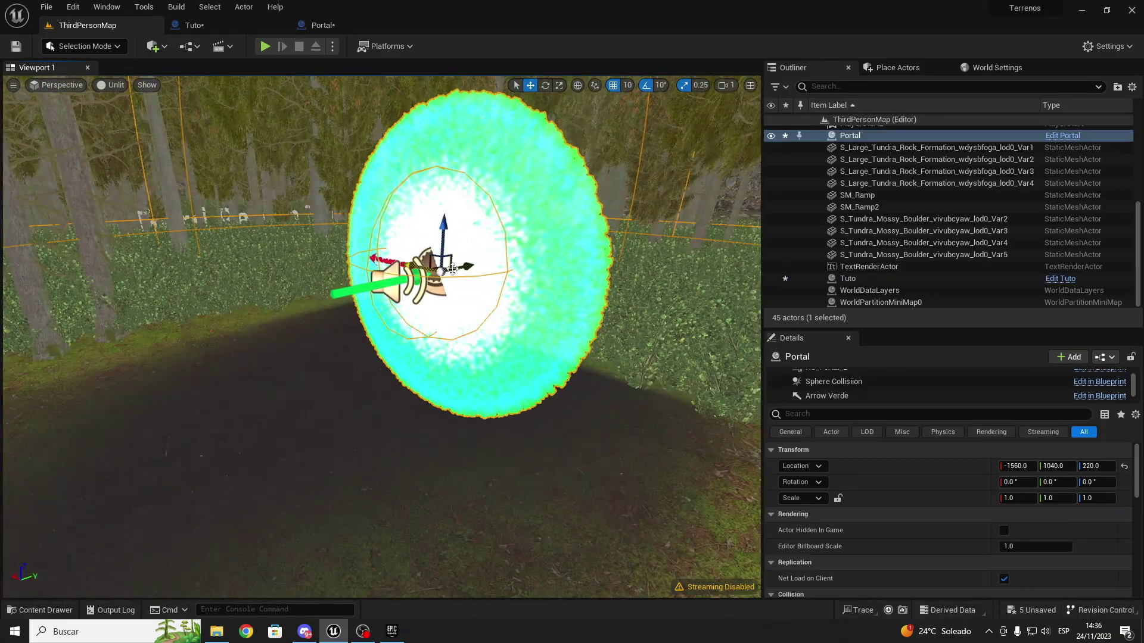
scroll(838, 394, down, 1)
Move the Portal's red arrow to 680, -1400, 0 near Tuto, then play-test the level.
click(846, 391)
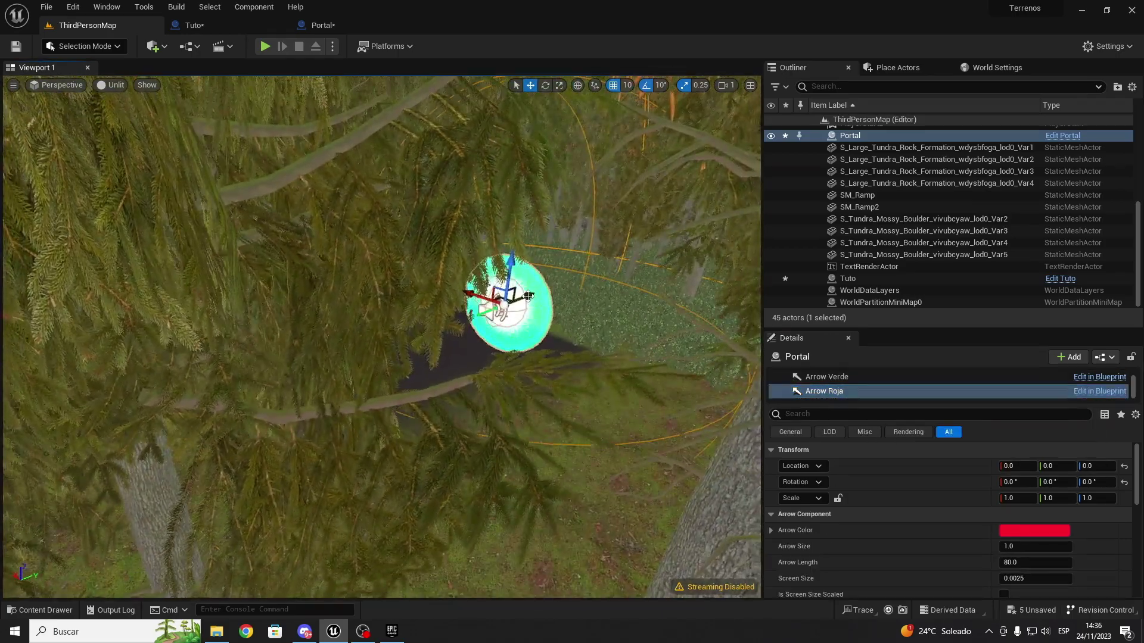
drag(383, 319, 469, 358)
scroll(469, 357, down, 5)
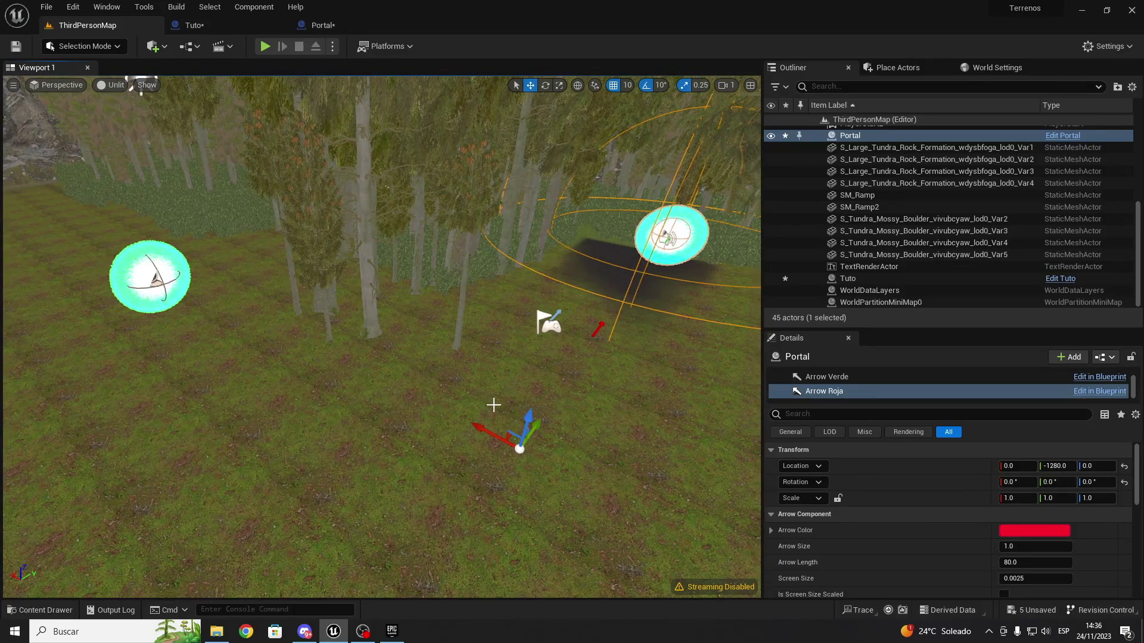
drag(255, 370, 558, 281)
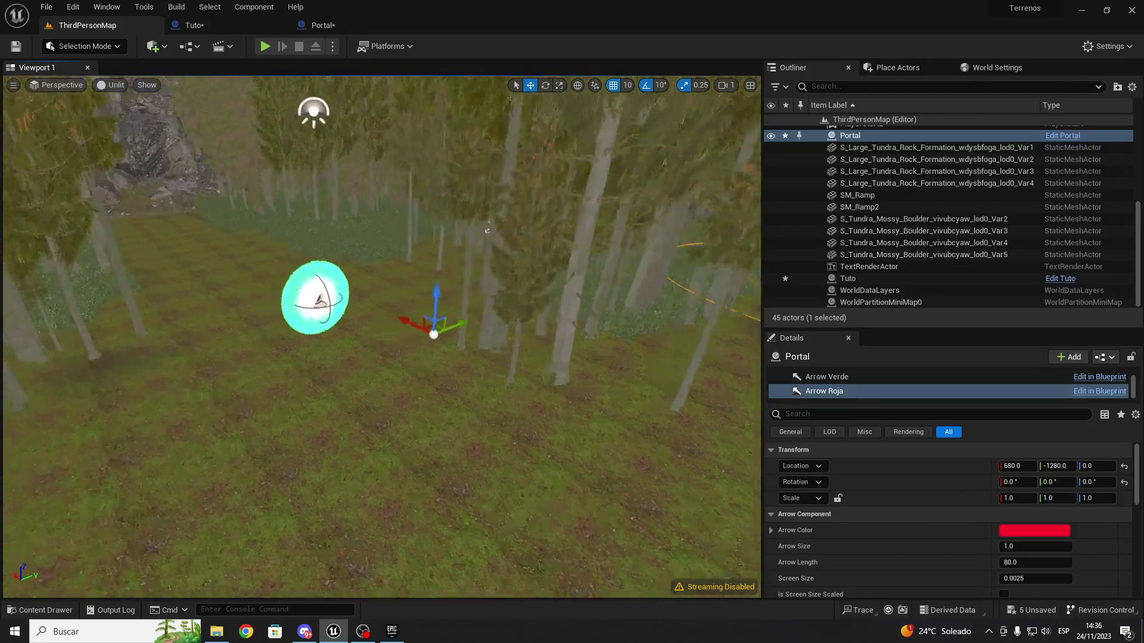
key(f)
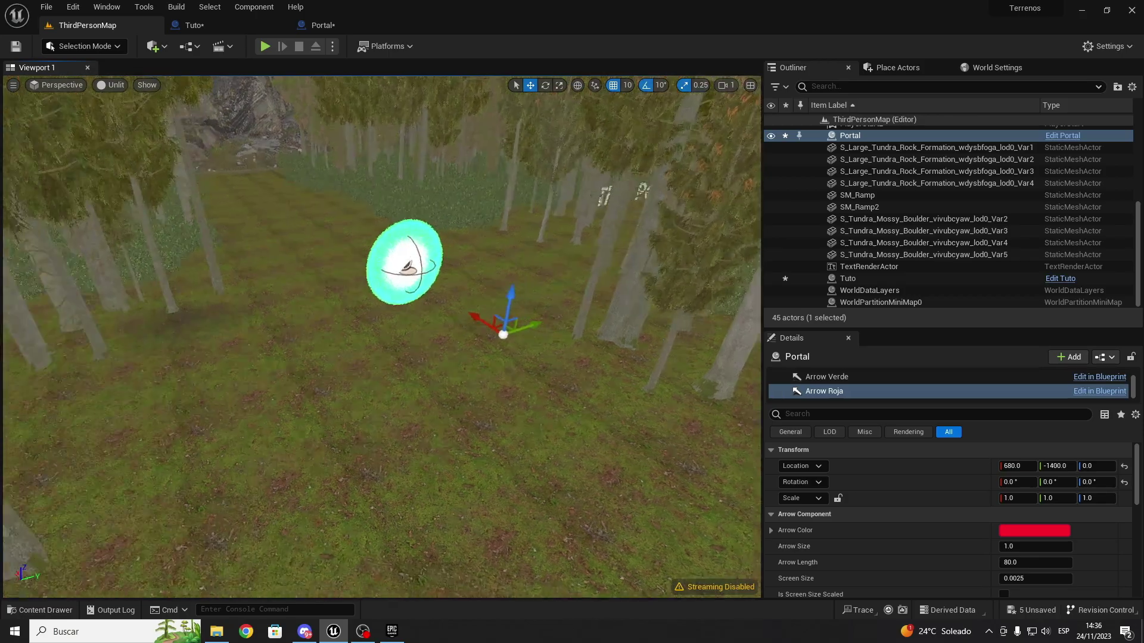
key(alt+p)
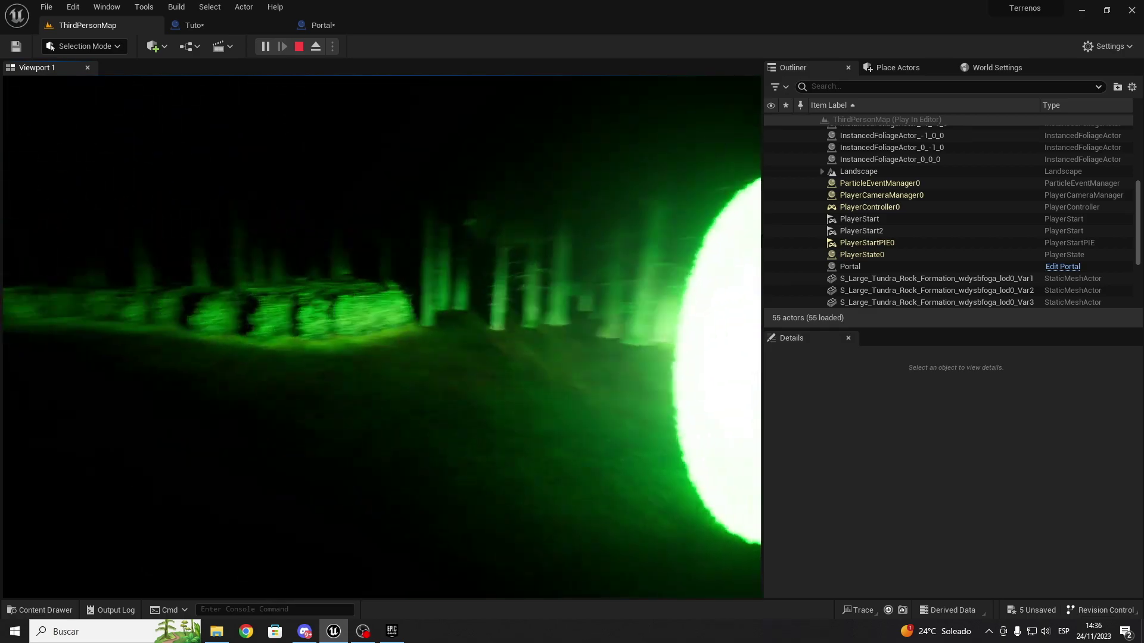
Stop the play-test and frame the Portal actor at -1560, 1040, 220 in ThirdPersonMap.
key(Escape)
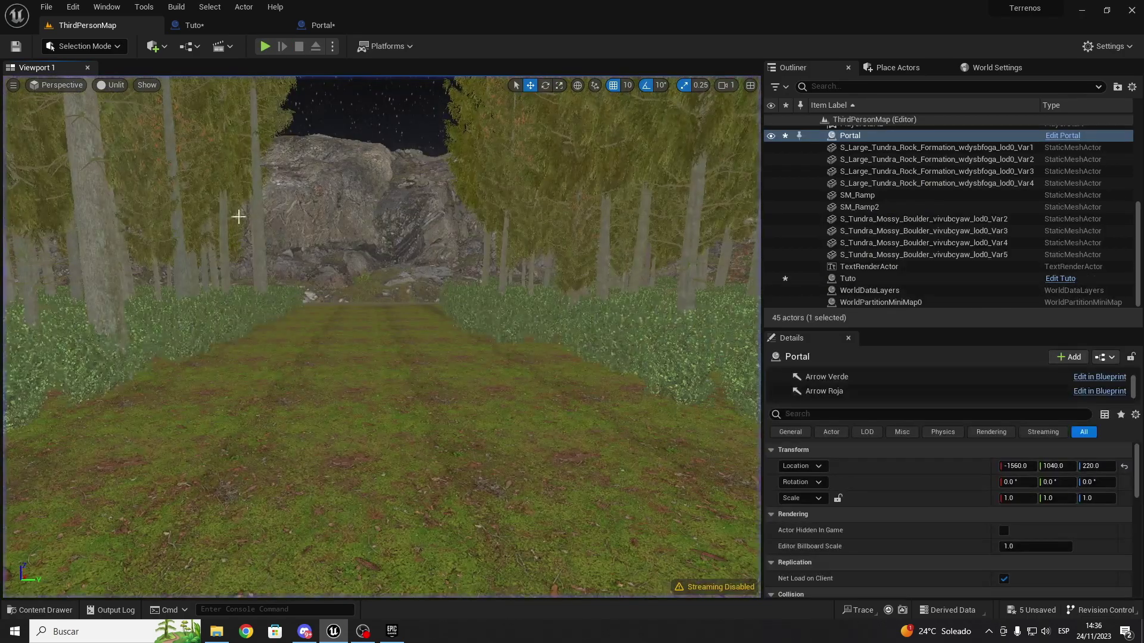
key(f)
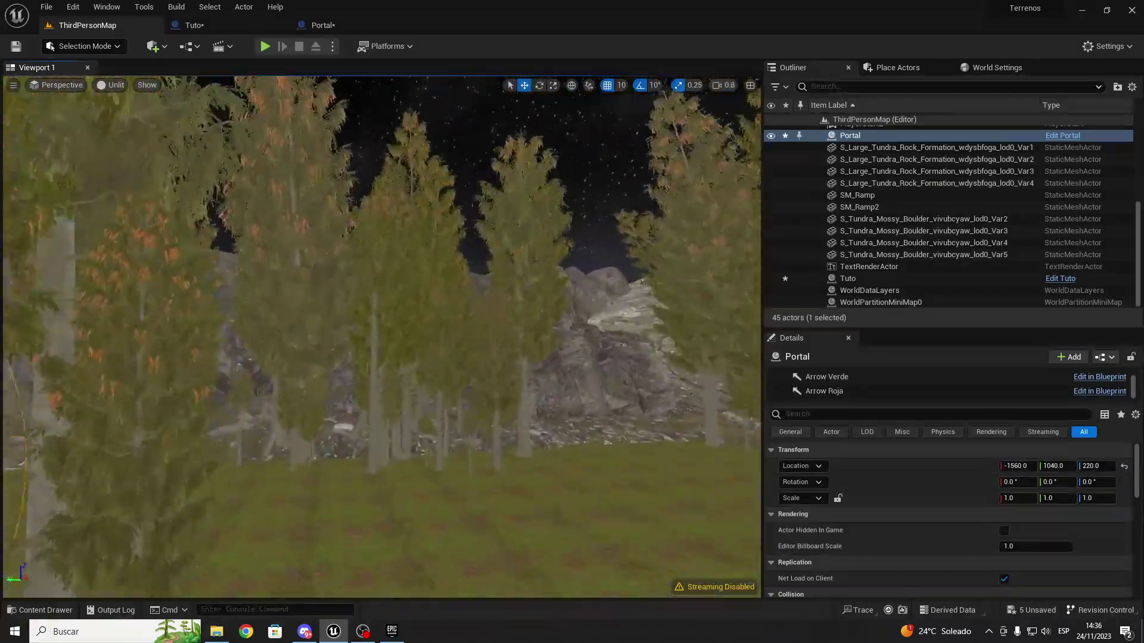